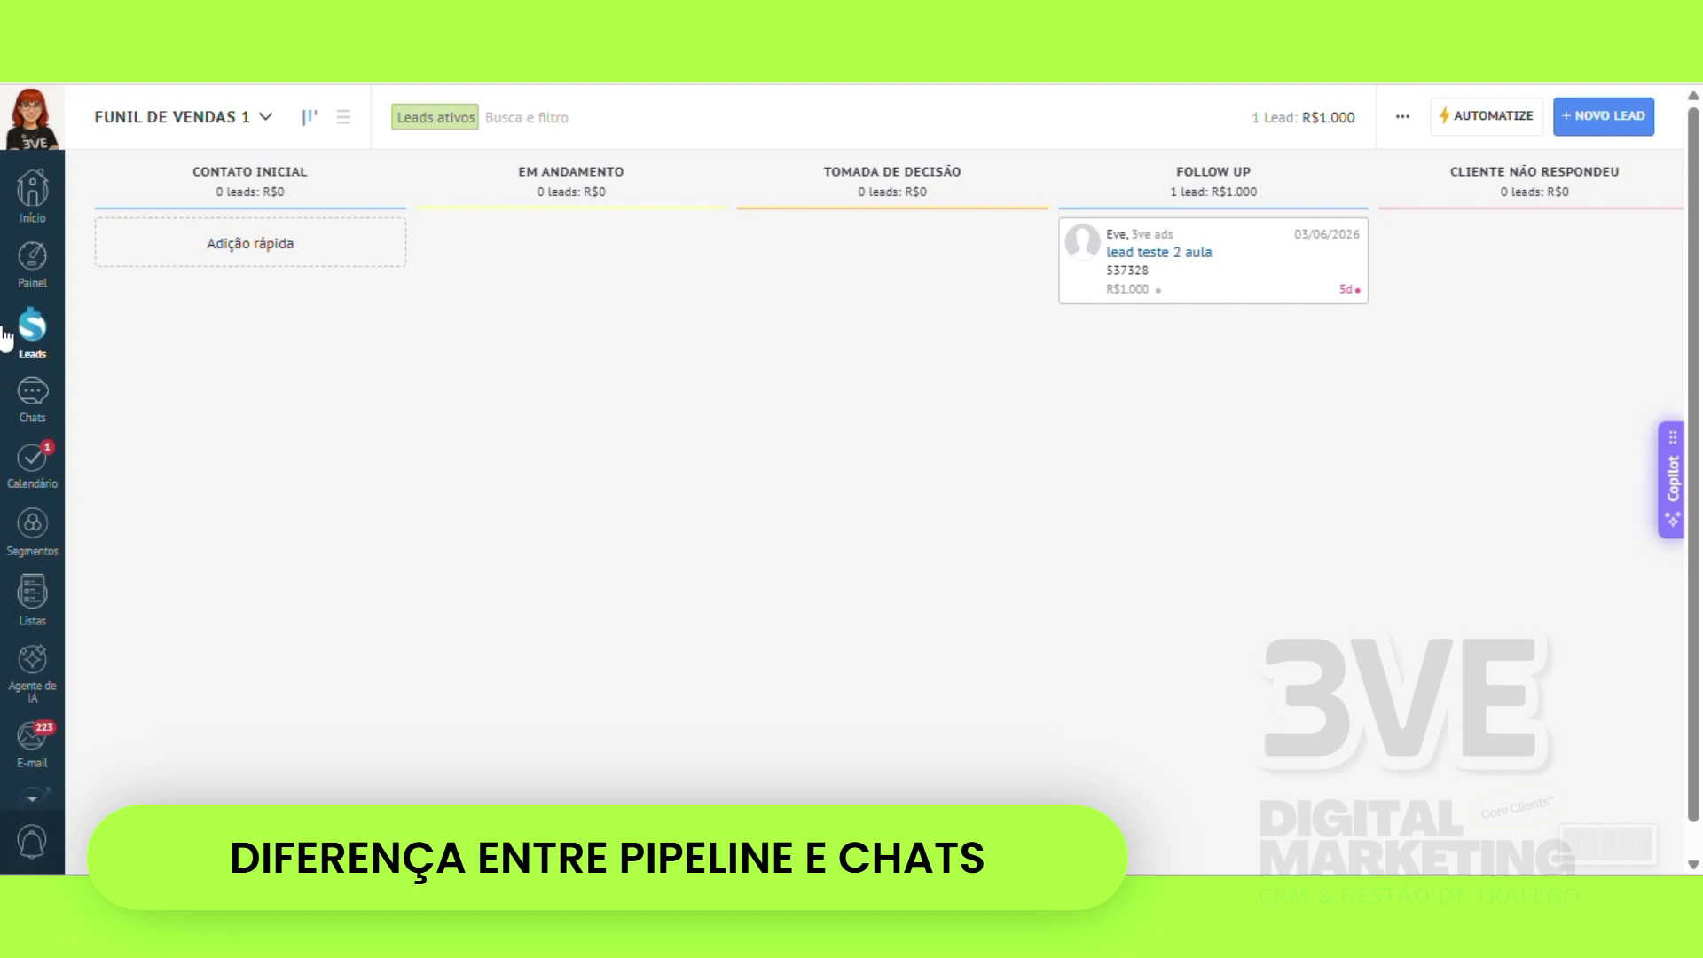
# - In Funil de vendas 1, move the lead teste 2 aula card to Tomada de decisão and on to Em andamento
pyautogui.click(36, 330)
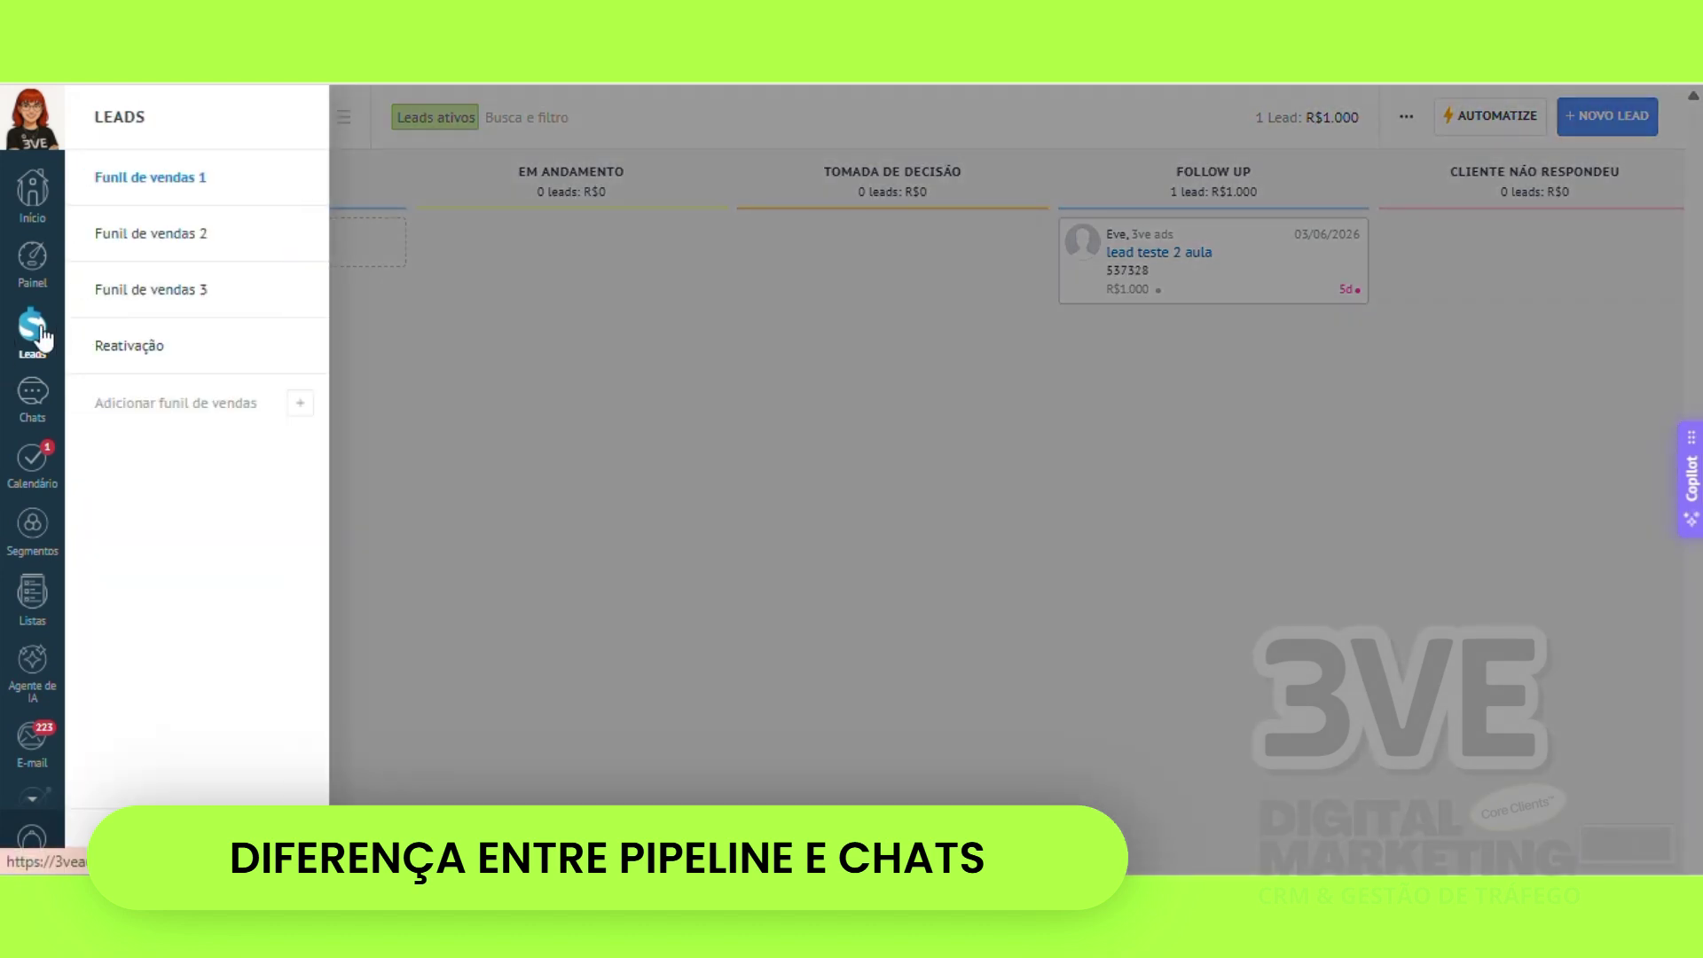
pyautogui.click(807, 367)
pyautogui.moveTo(1295, 258); pyautogui.dragTo(1213, 259)
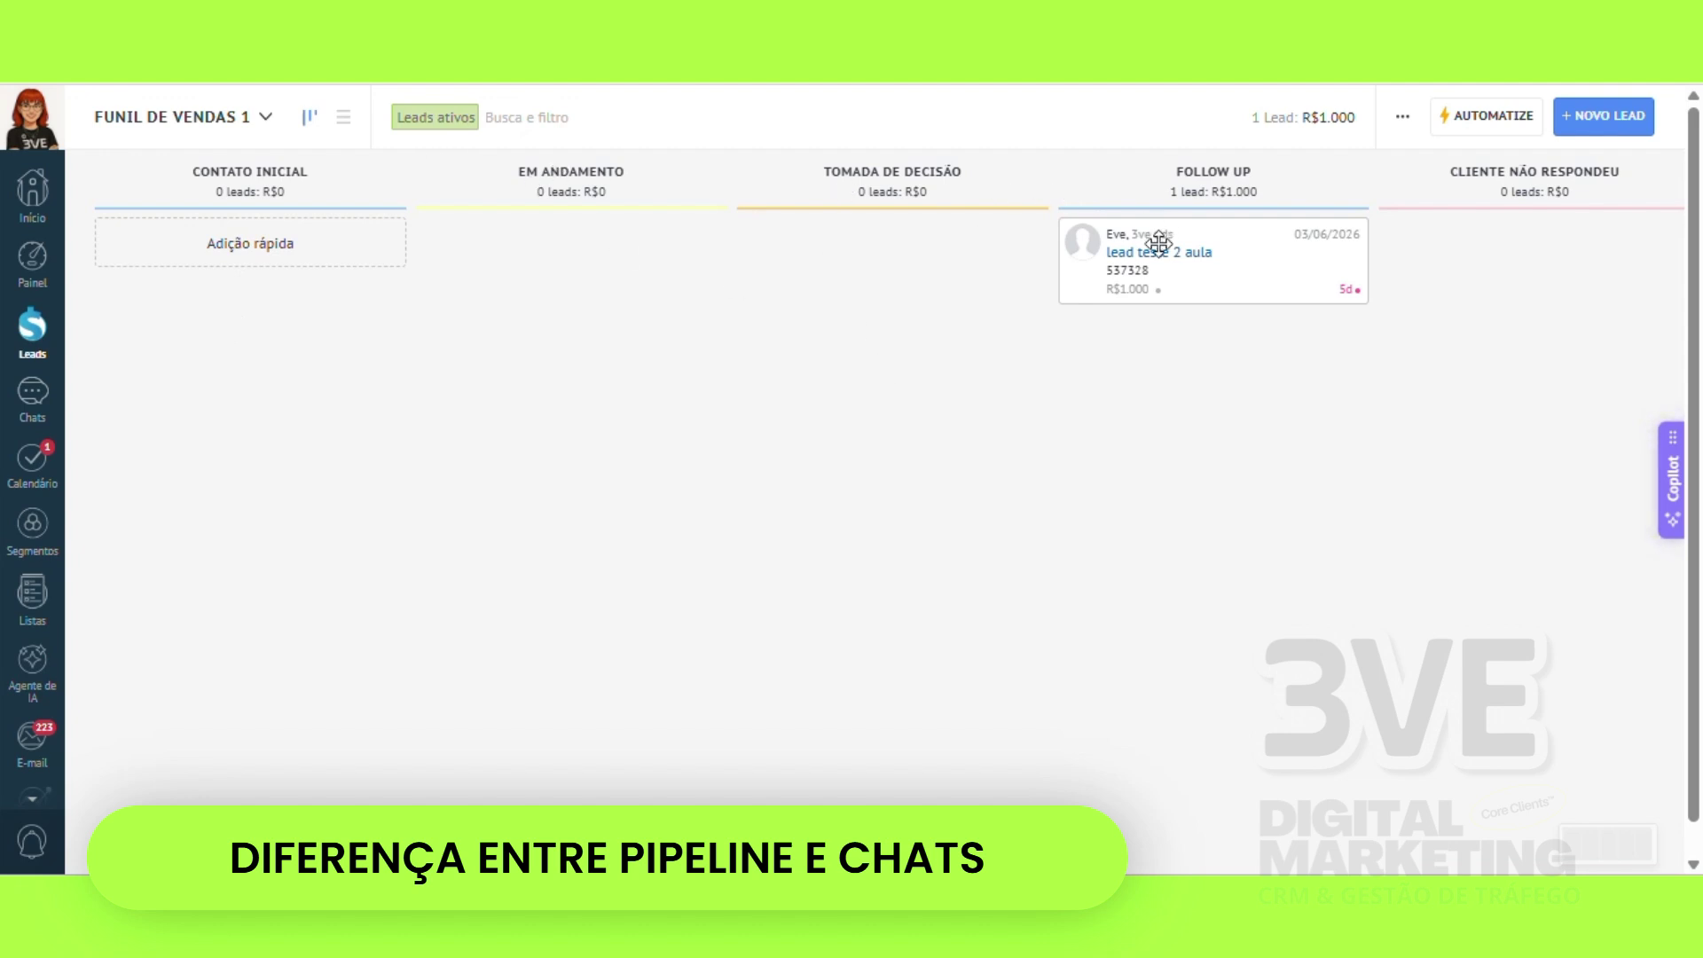
pyautogui.moveTo(1153, 247); pyautogui.dragTo(900, 257)
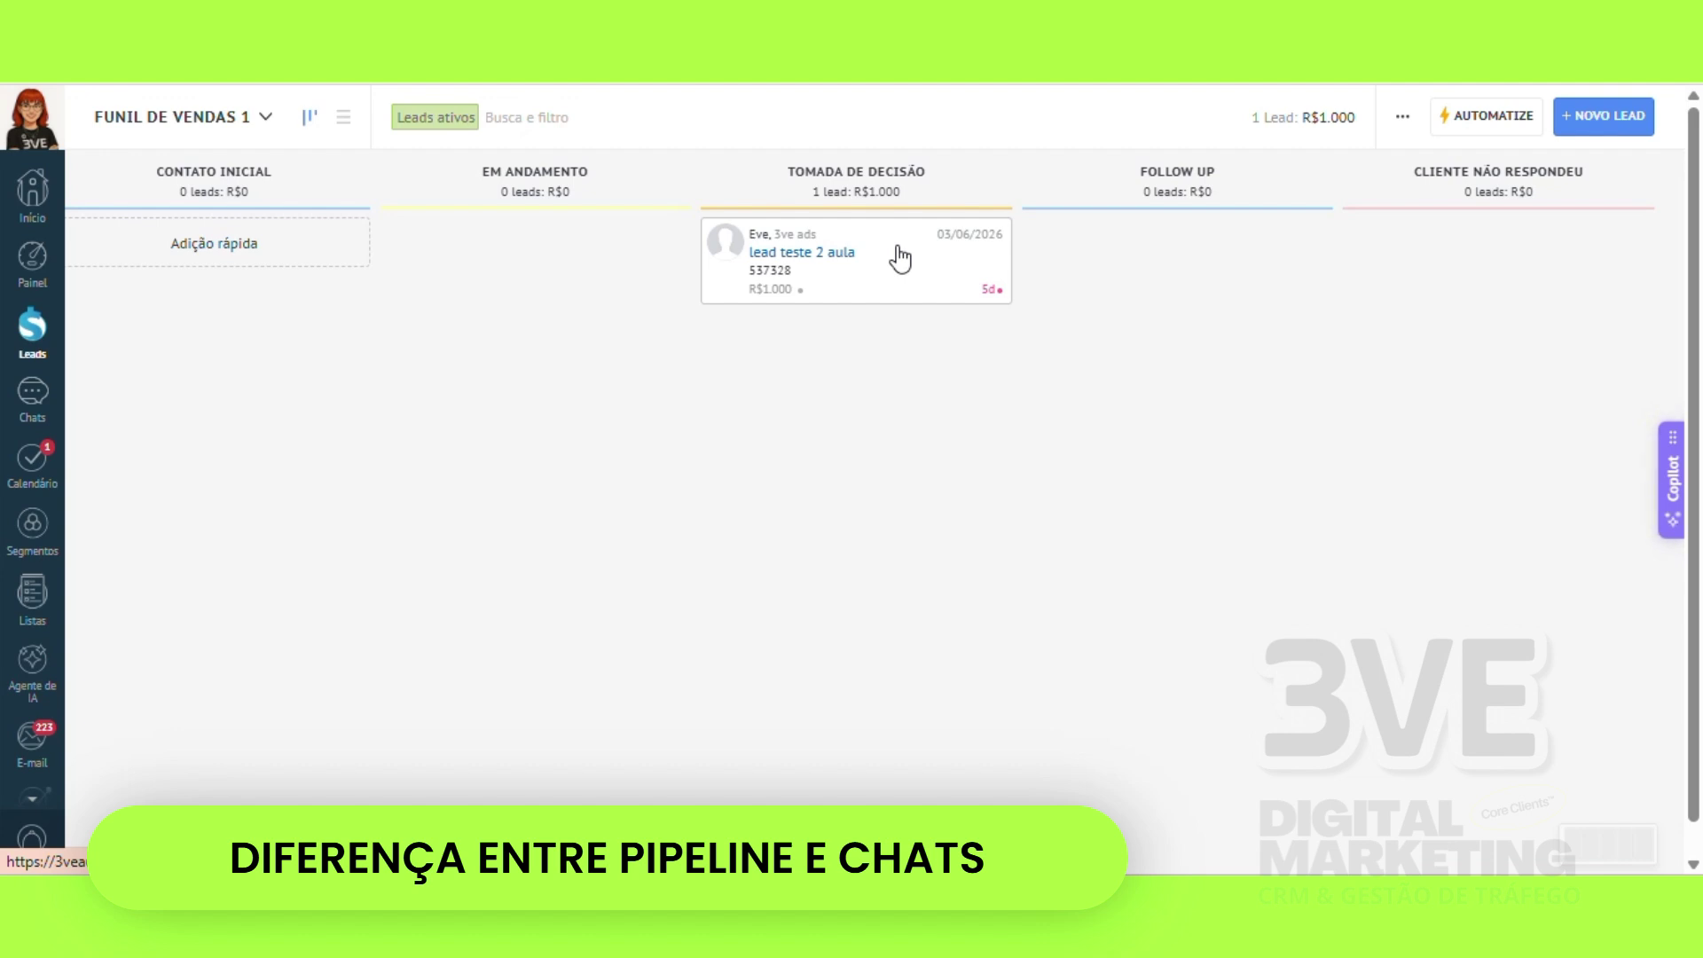
pyautogui.moveTo(886, 258)
pyautogui.mouseDown()
pyautogui.moveTo(688, 301)
pyautogui.moveTo(851, 263)
pyautogui.moveTo(1207, 246)
pyautogui.moveTo(932, 274)
pyautogui.moveTo(891, 261)
pyautogui.mouseUp()
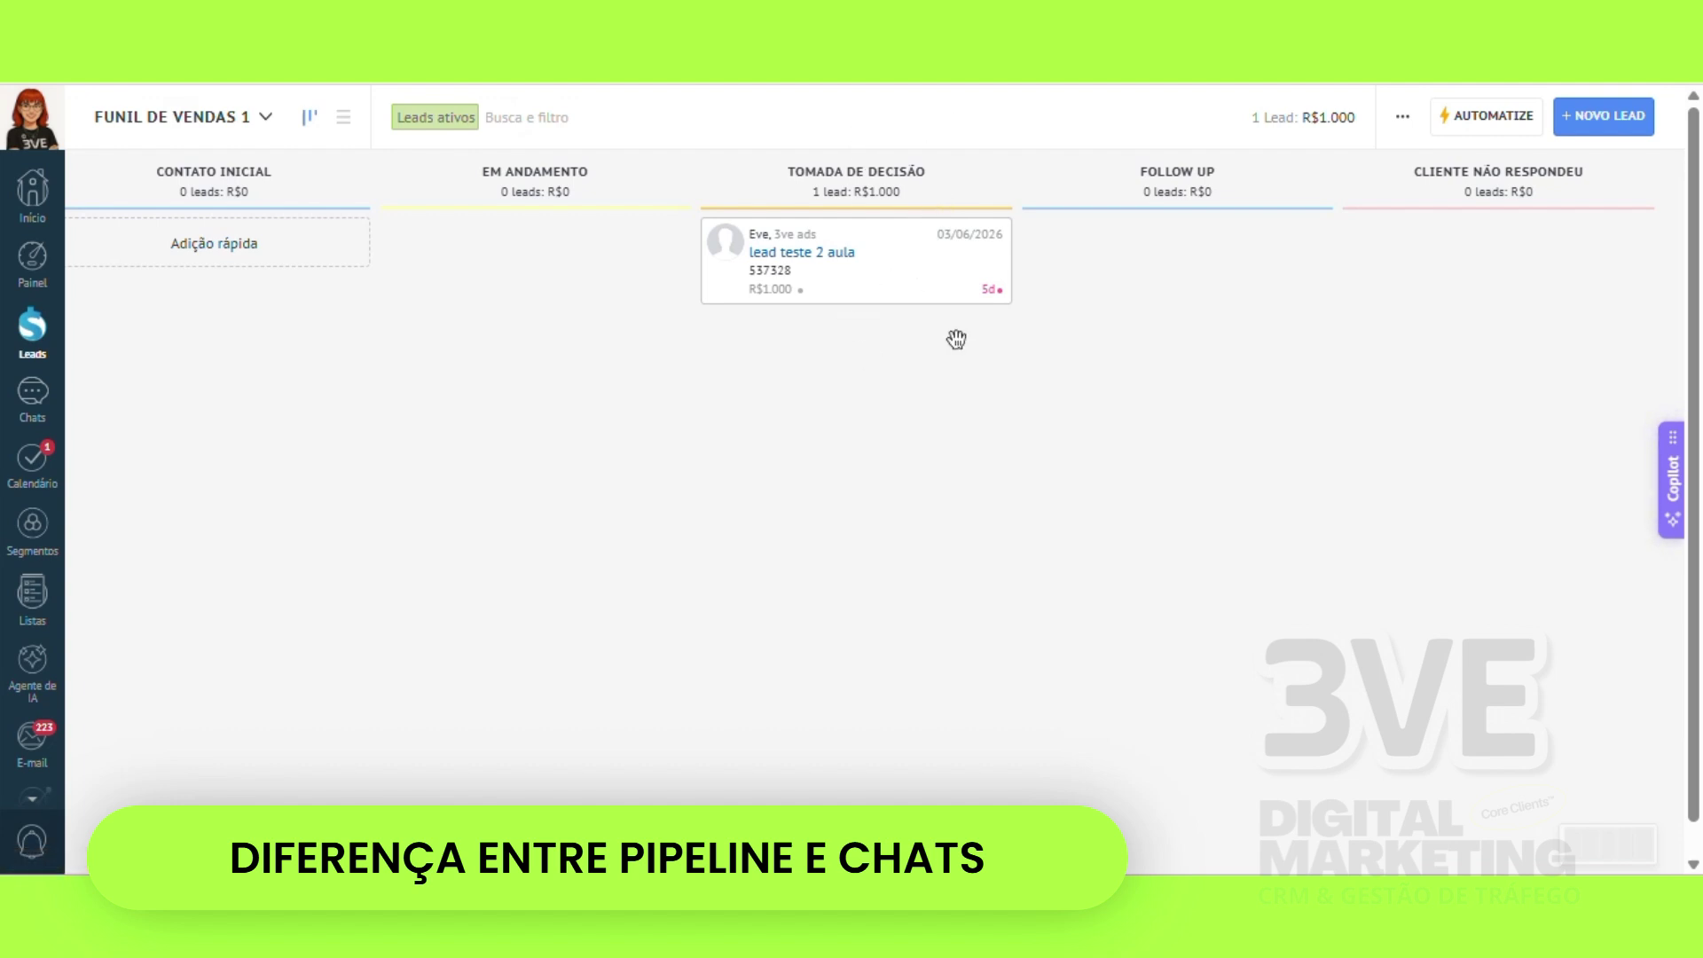
pyautogui.moveTo(870, 266); pyautogui.dragTo(574, 282)
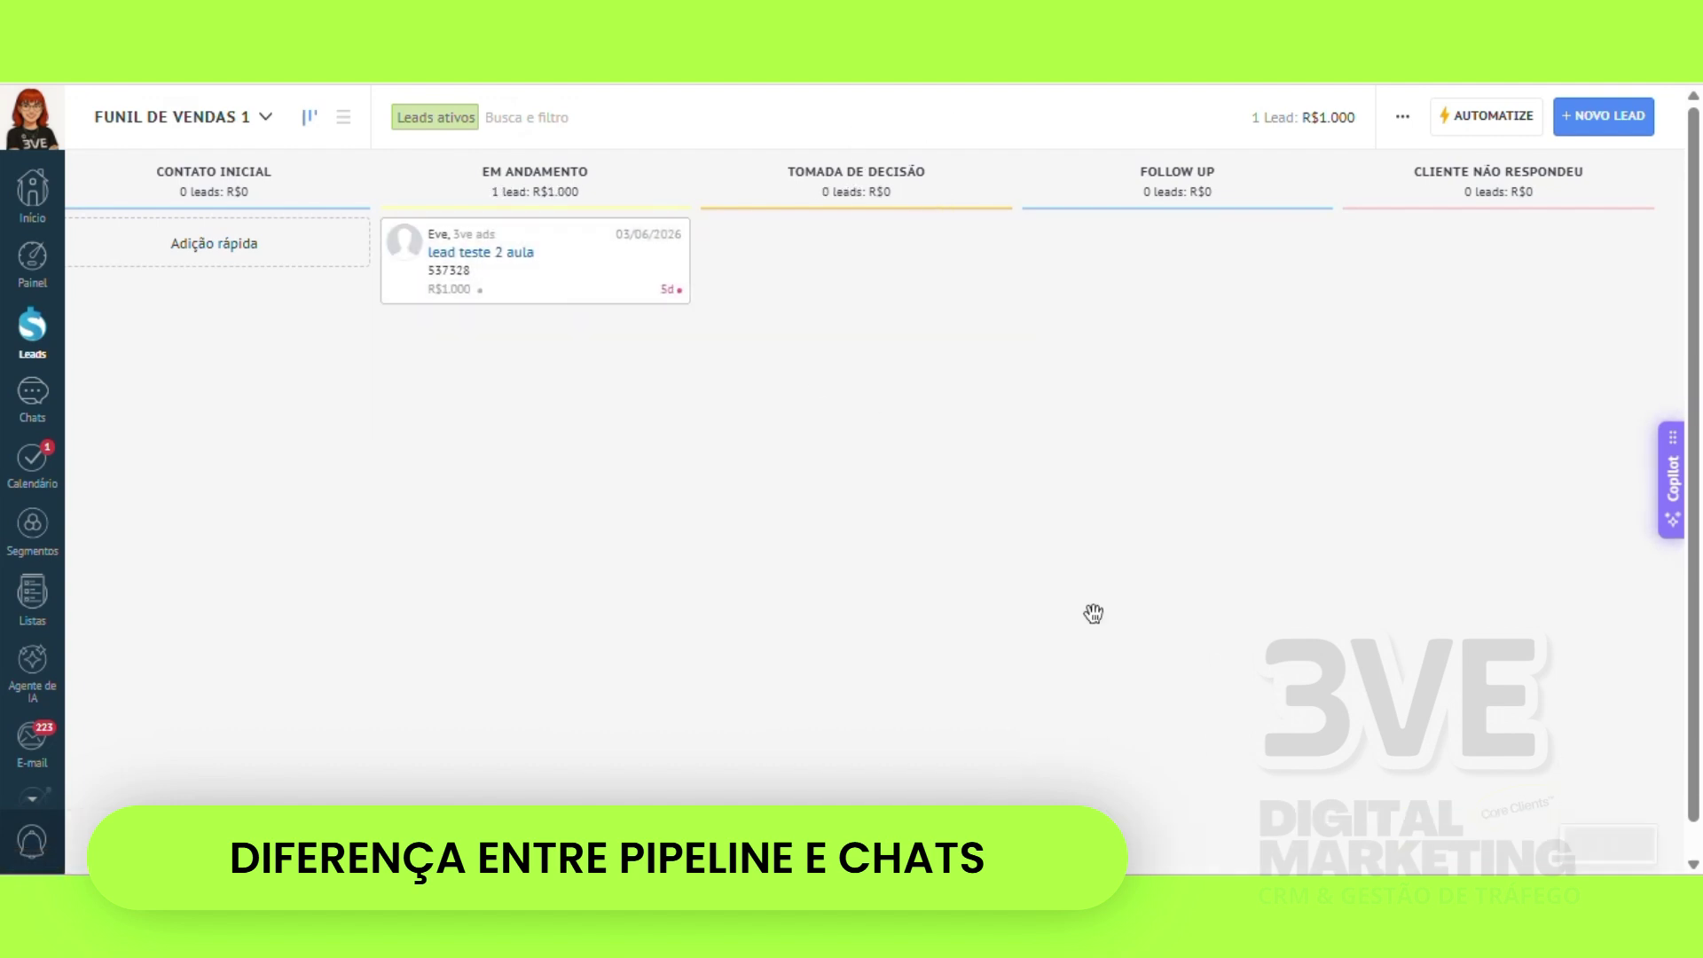
# - Examine the activity and message history of lead teste 2 aula, and return to the pipeline board
pyautogui.click(460, 252)
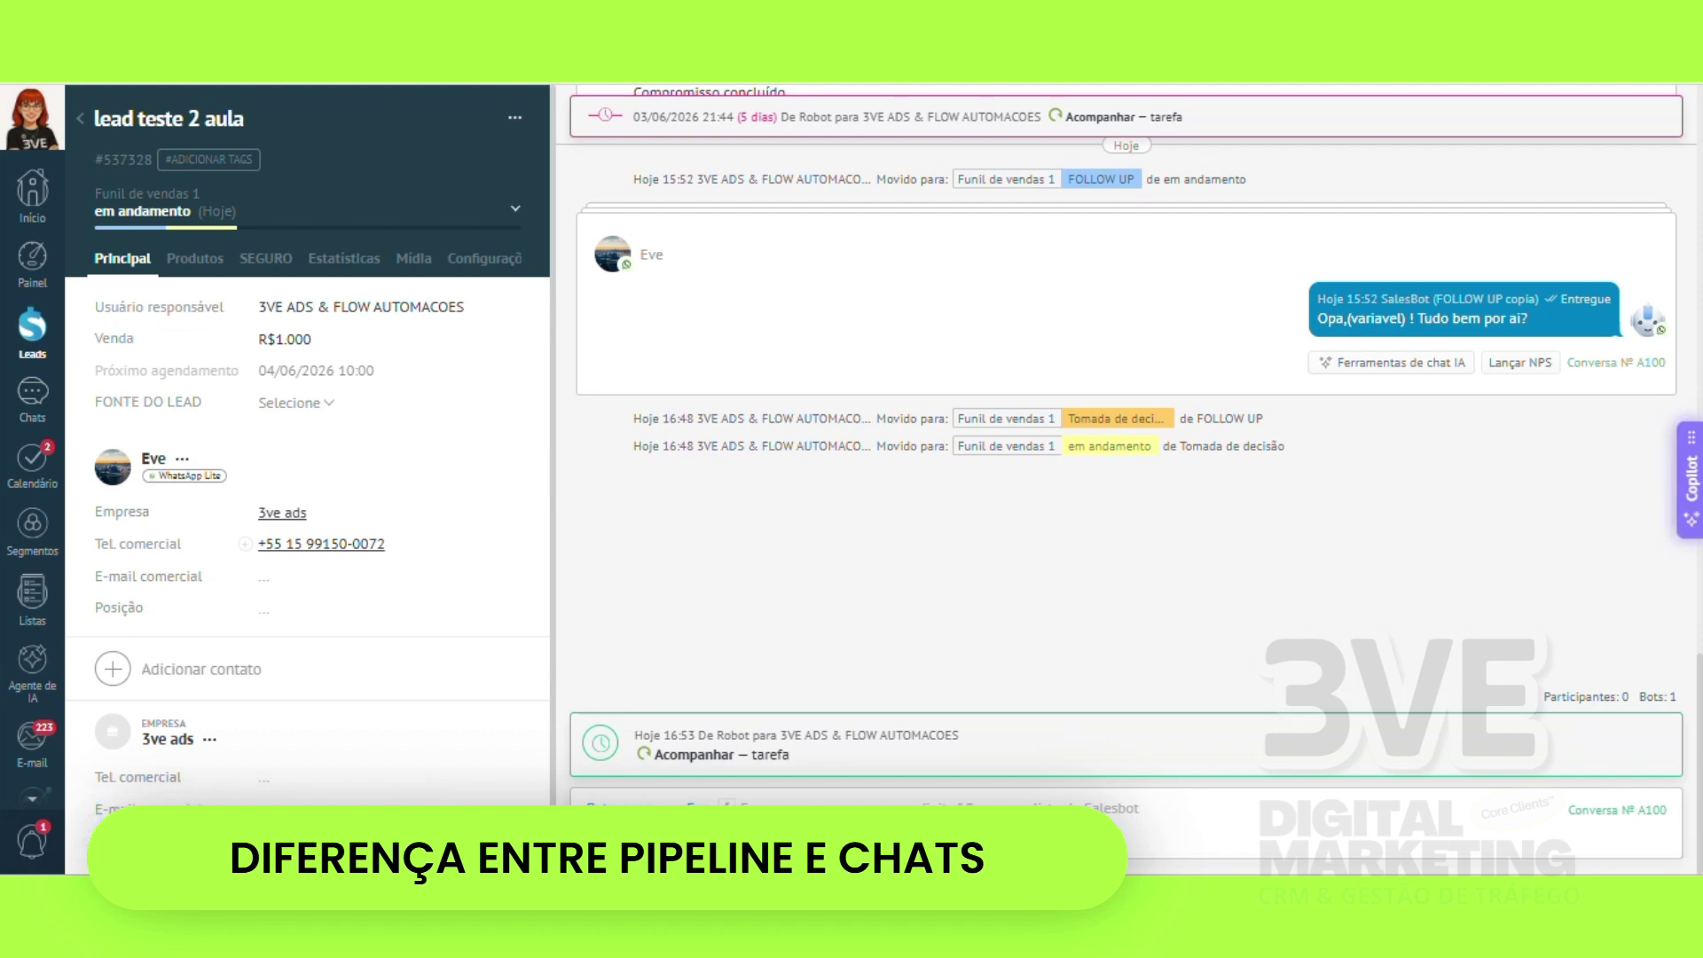
pyautogui.scroll(15, 1018, 343)
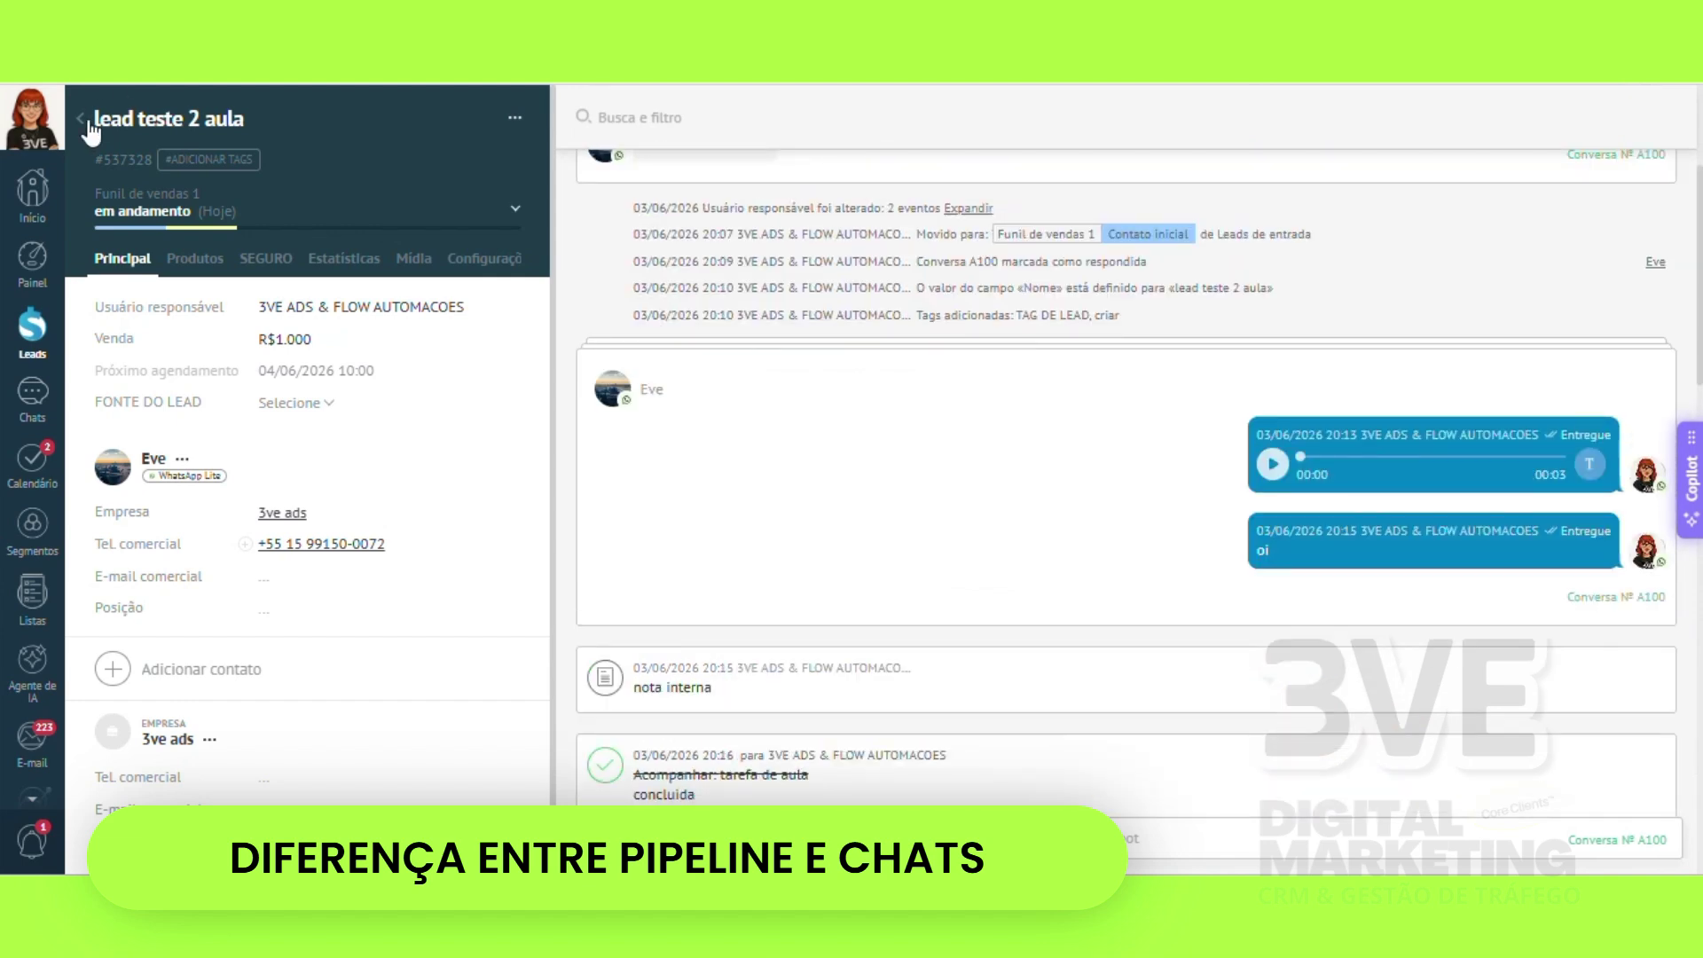
pyautogui.click(86, 122)
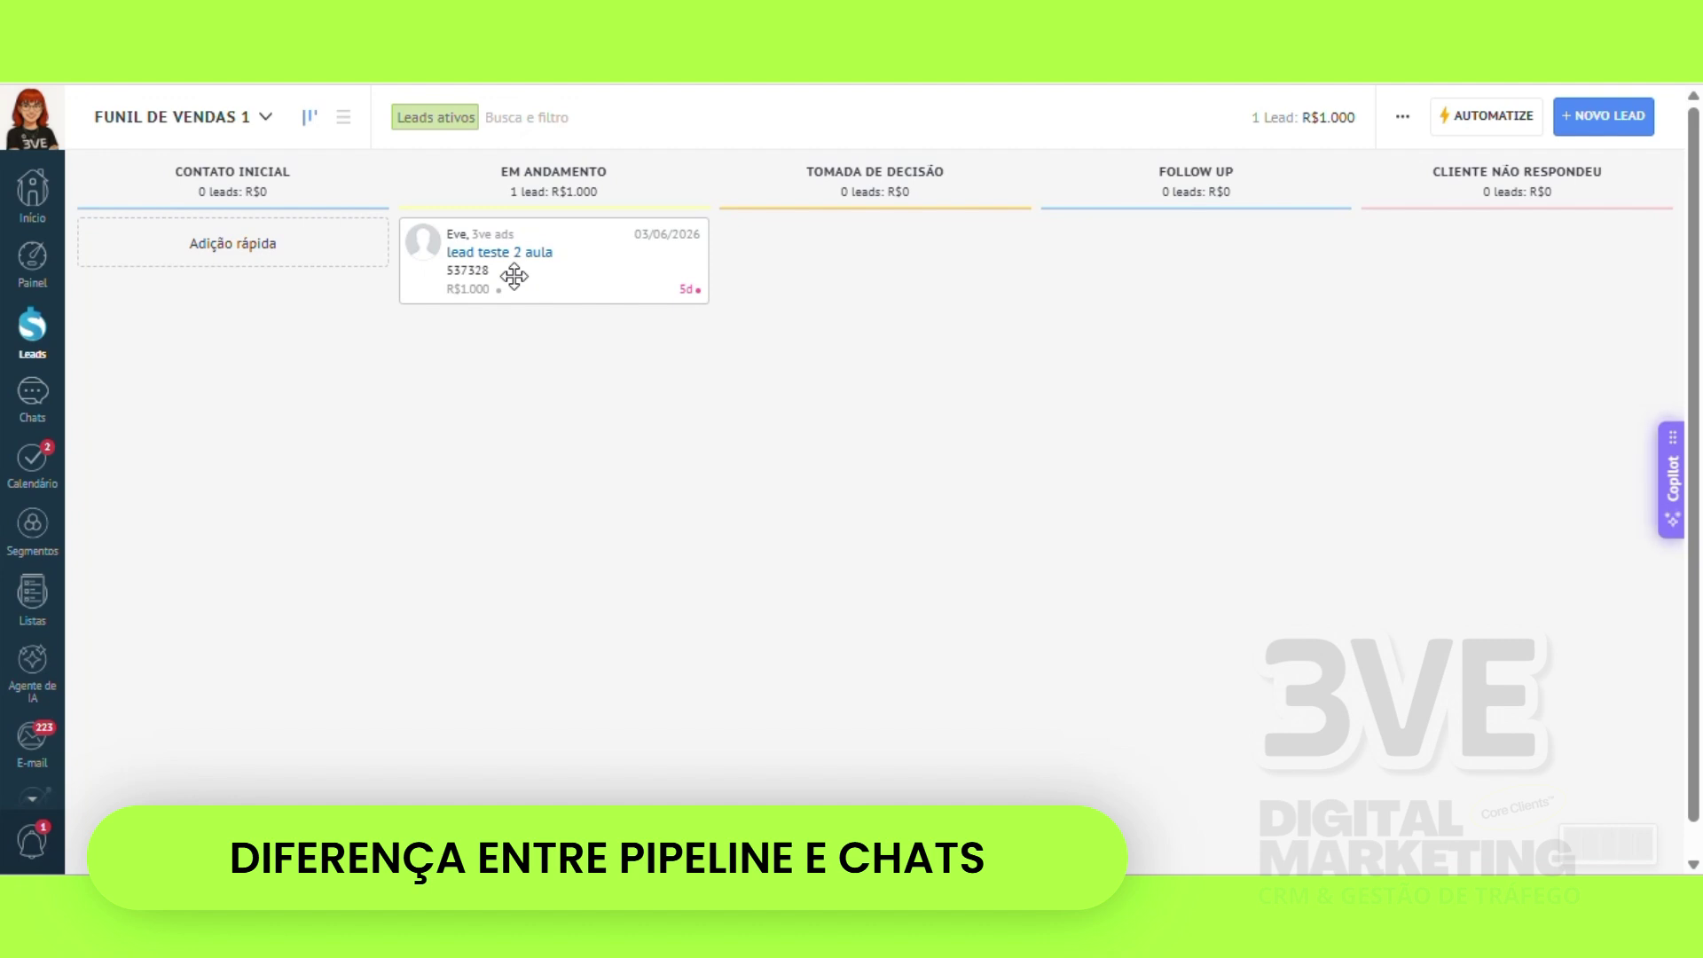
# - Move the lead teste 2 aula card to Cliente não respondeu and check the sale value in its record
pyautogui.moveTo(544, 246); pyautogui.dragTo(574, 277)
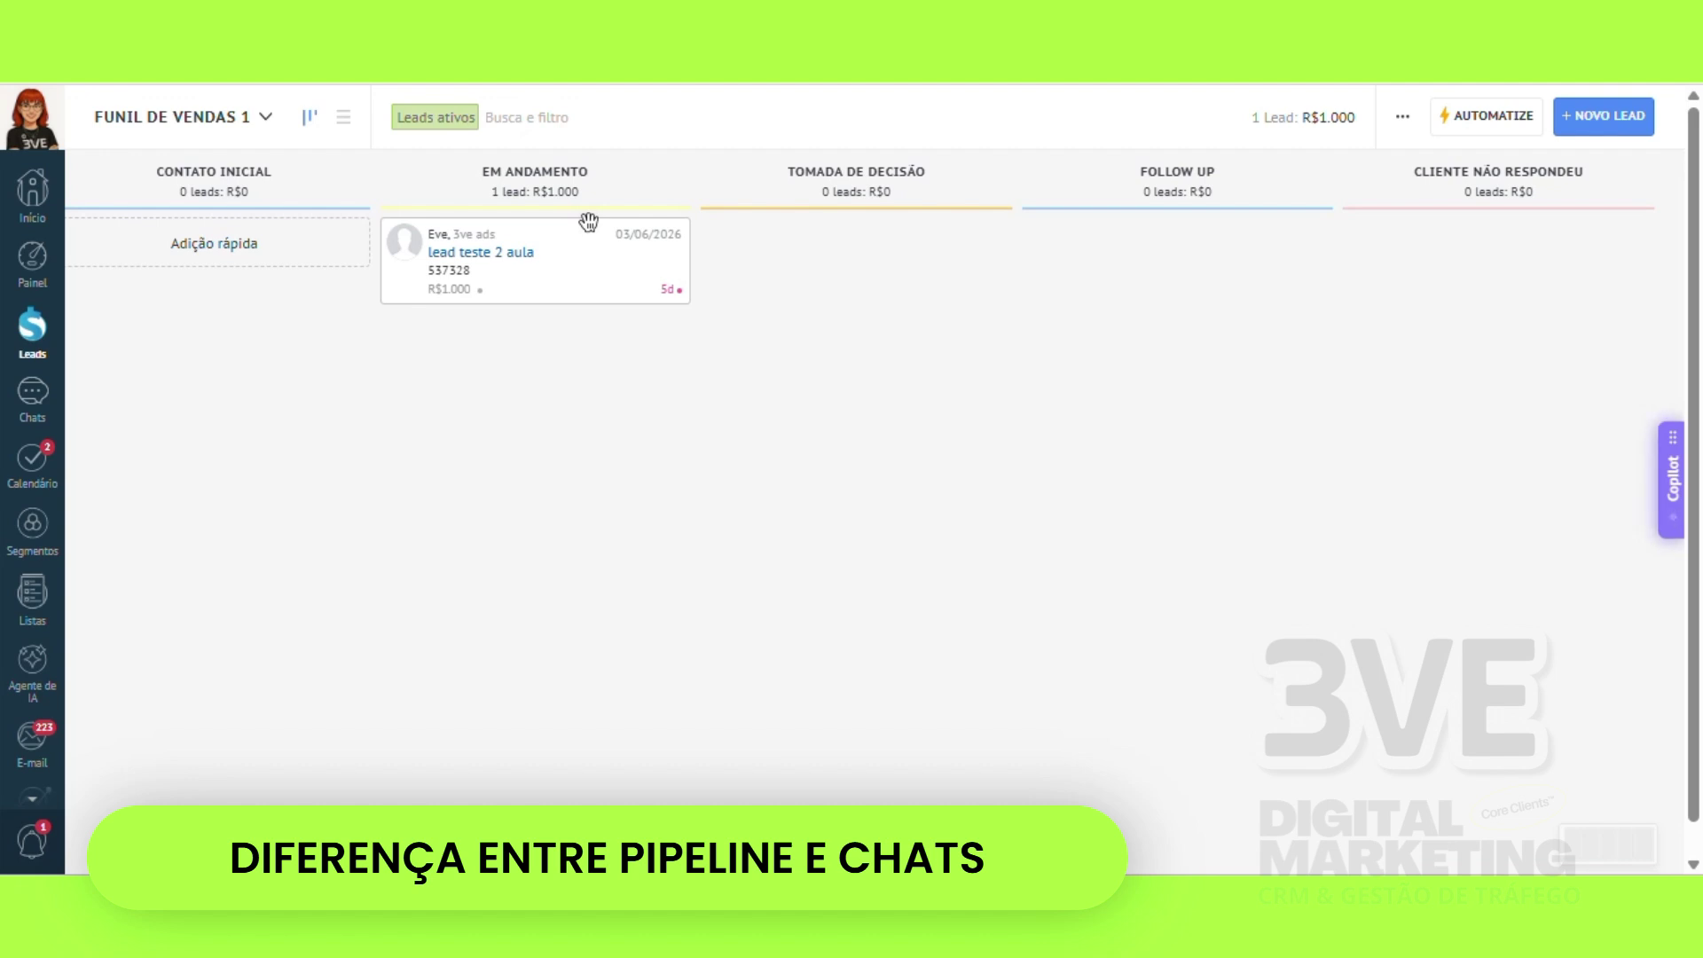
pyautogui.moveTo(561, 259); pyautogui.dragTo(1535, 240)
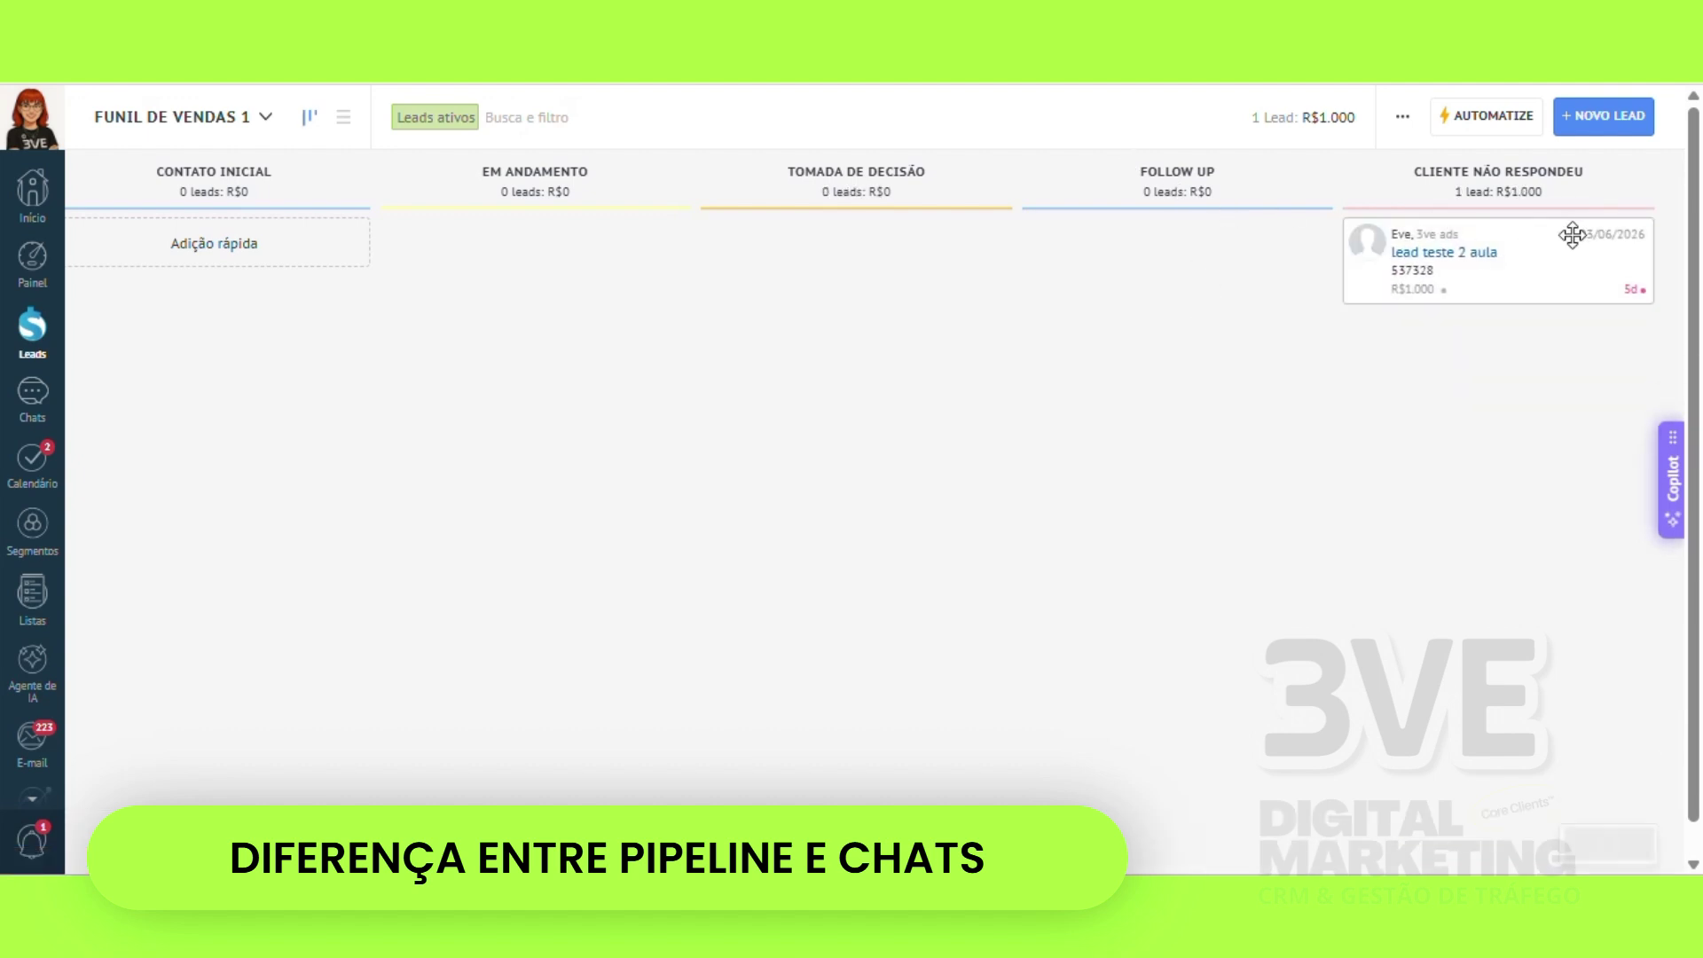
pyautogui.click(1482, 258)
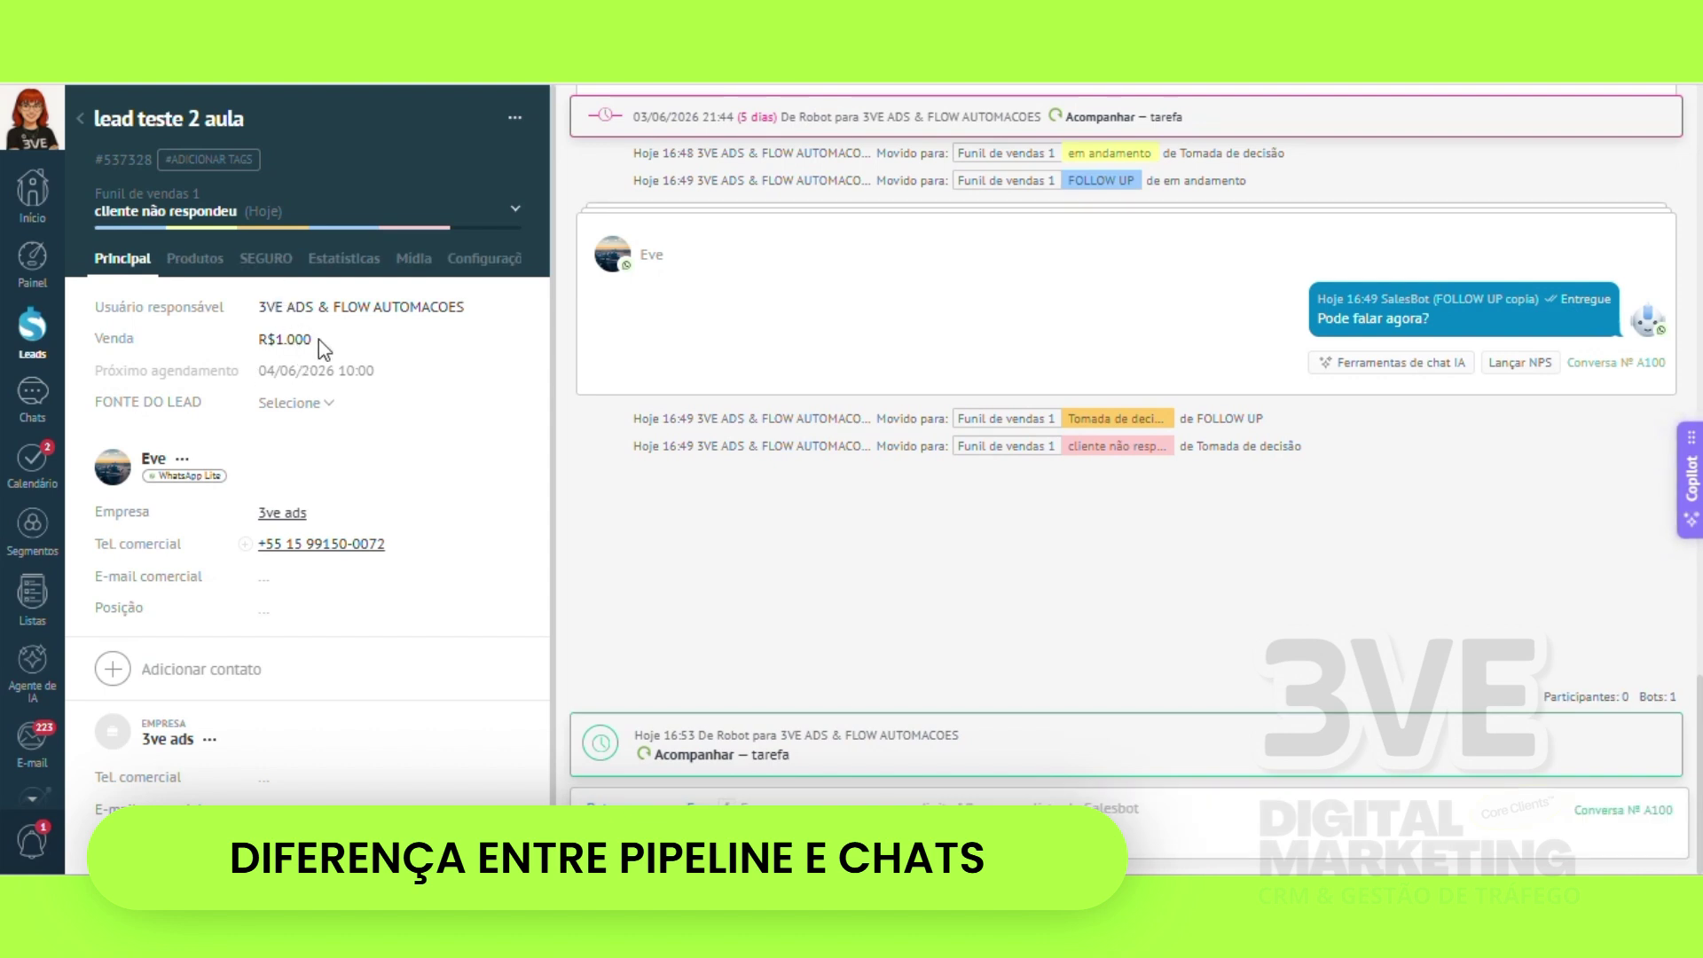
pyautogui.doubleClick(292, 341)
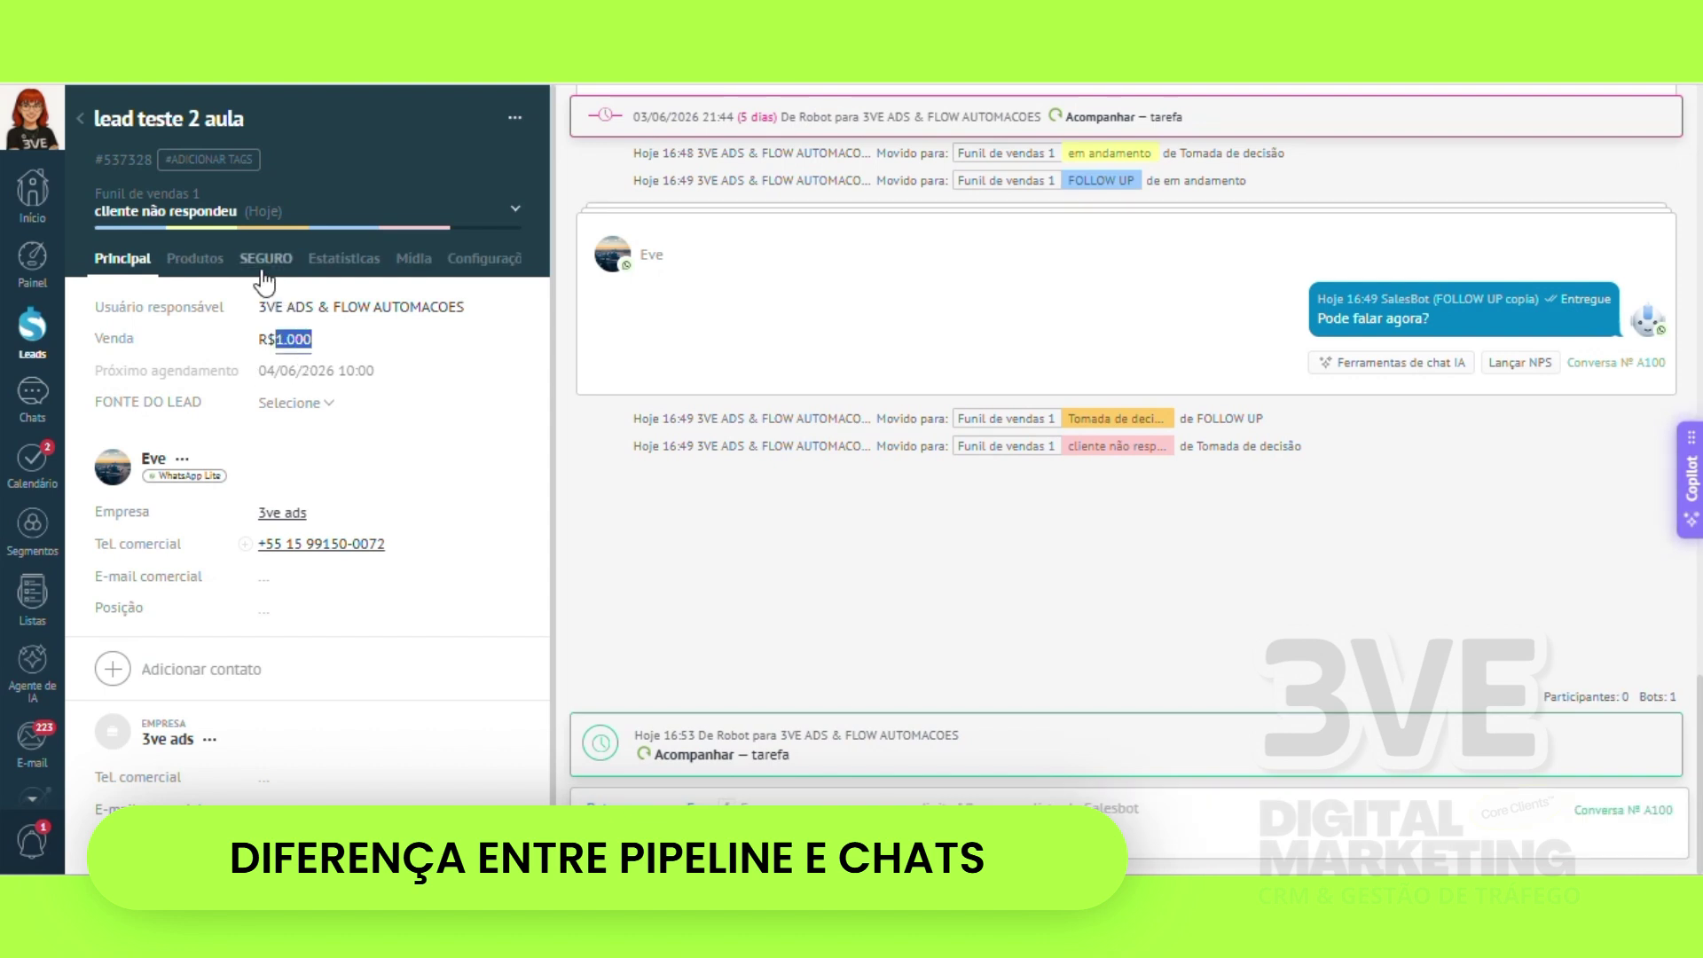
pyautogui.click(84, 115)
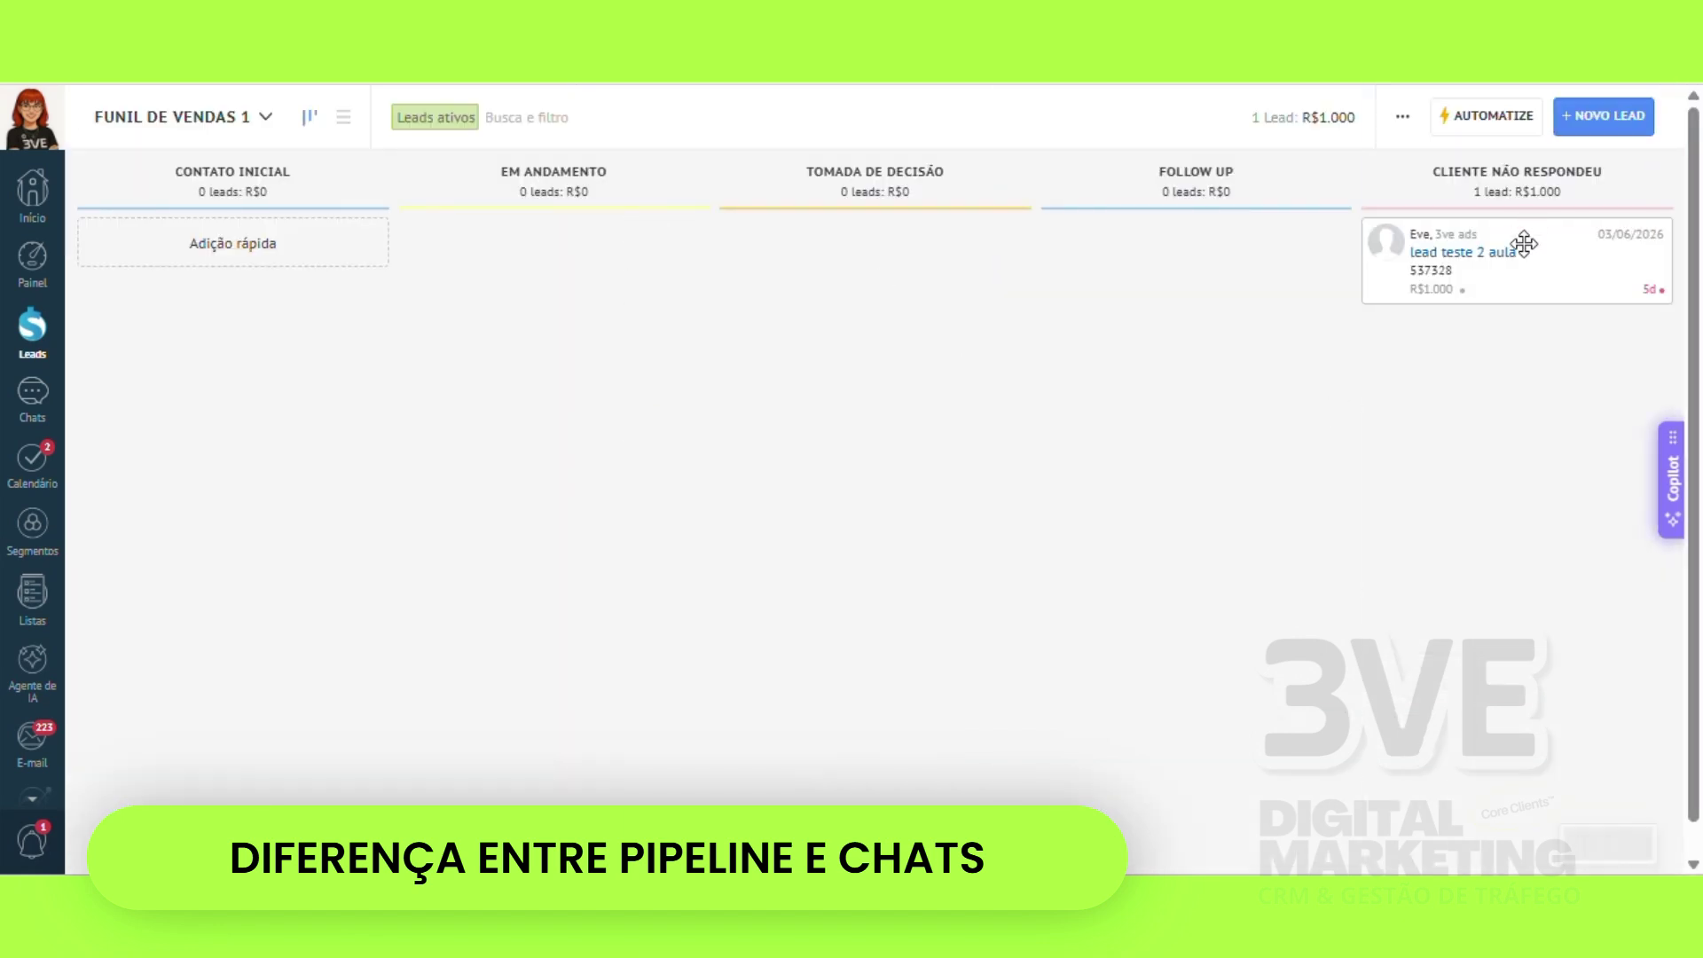
# - Bring the lead teste 2 aula card back through Tomada de decisão to the Em andamento stage
pyautogui.moveTo(1524, 243); pyautogui.dragTo(854, 240)
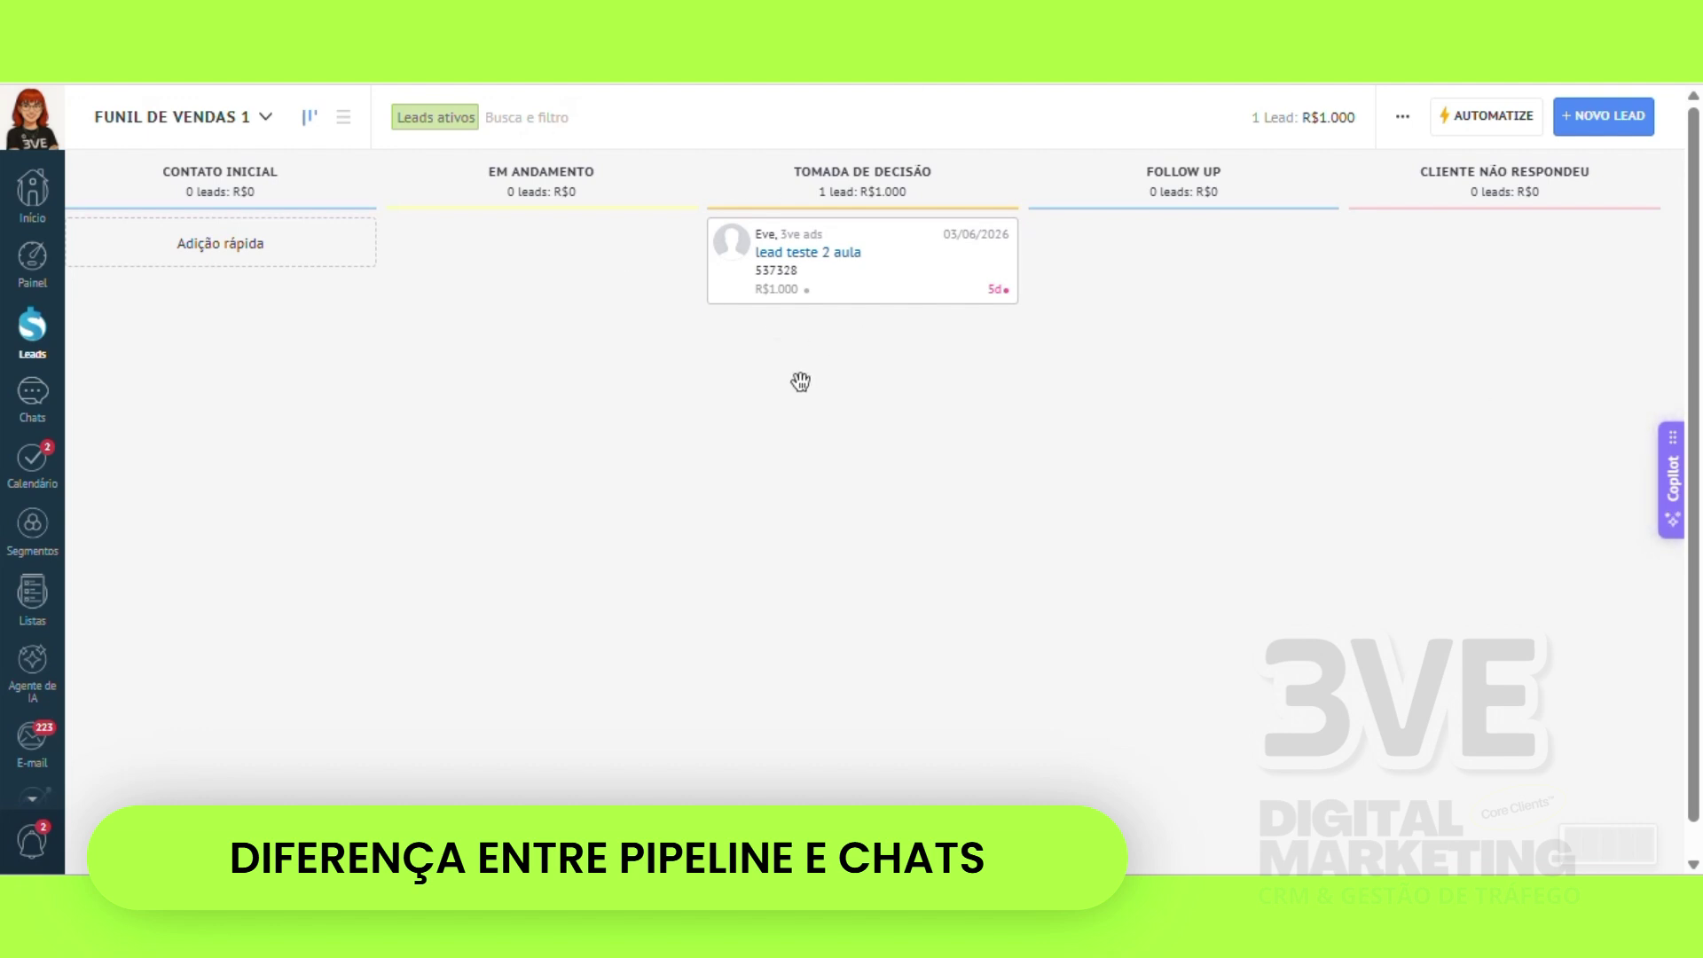
pyautogui.moveTo(903, 259); pyautogui.dragTo(583, 273)
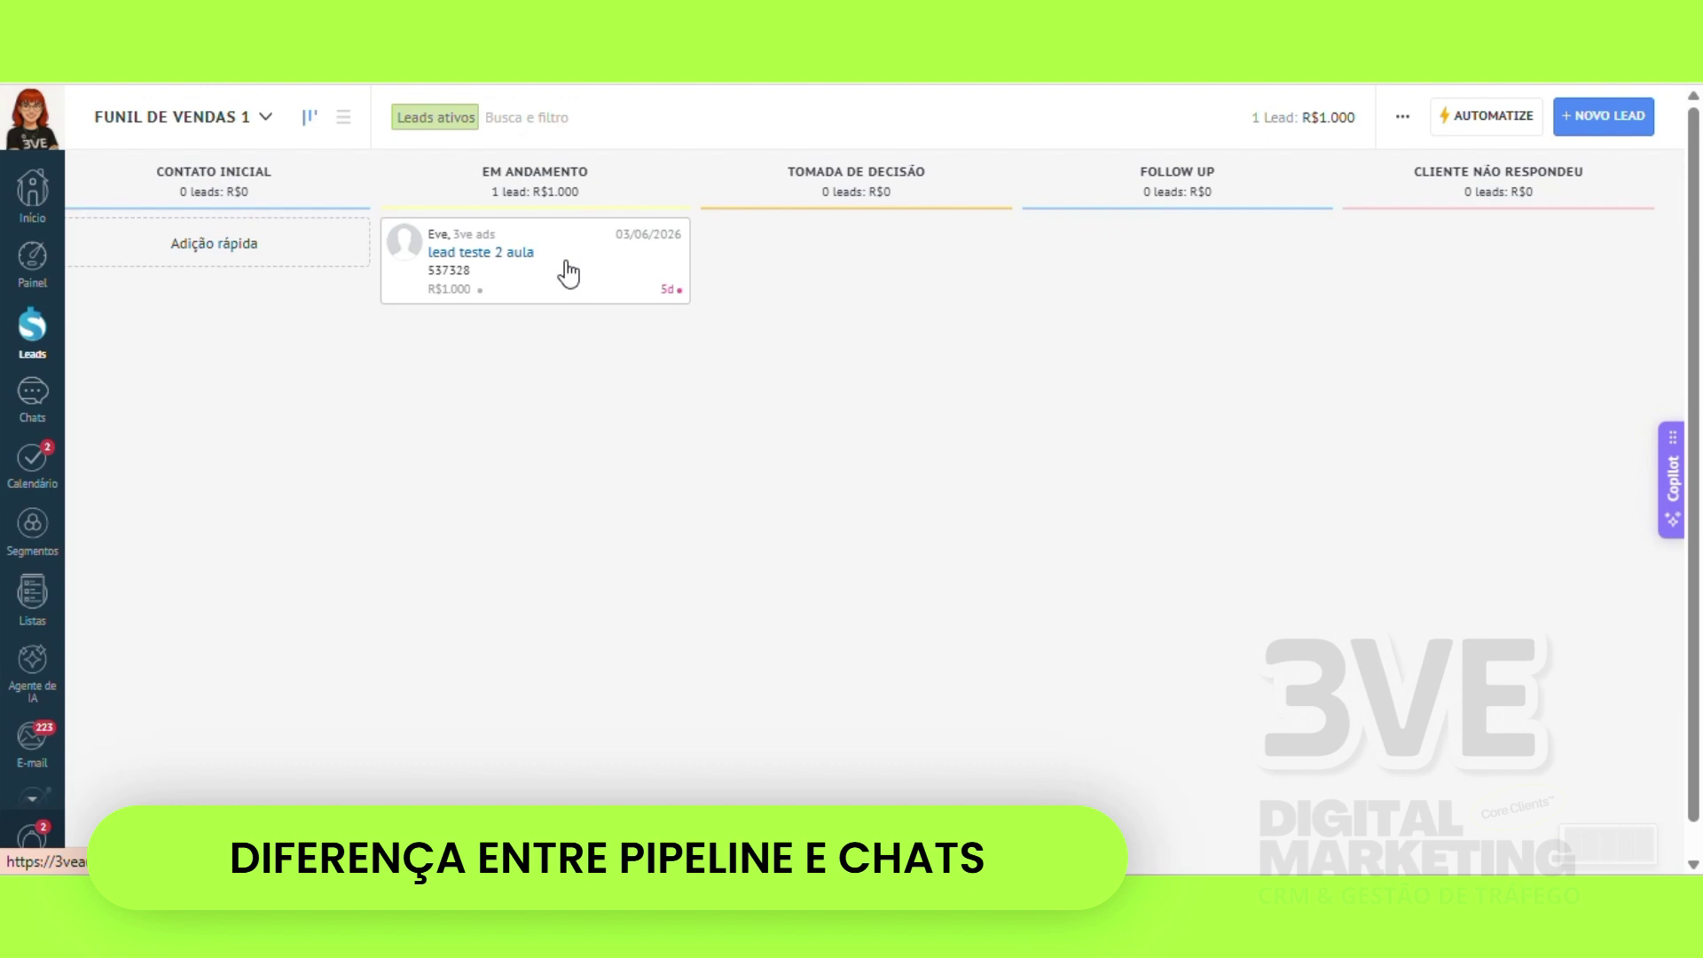
# - Send the chat message "ola" to the contact from the lead teste 2 aula record
pyautogui.click(479, 254)
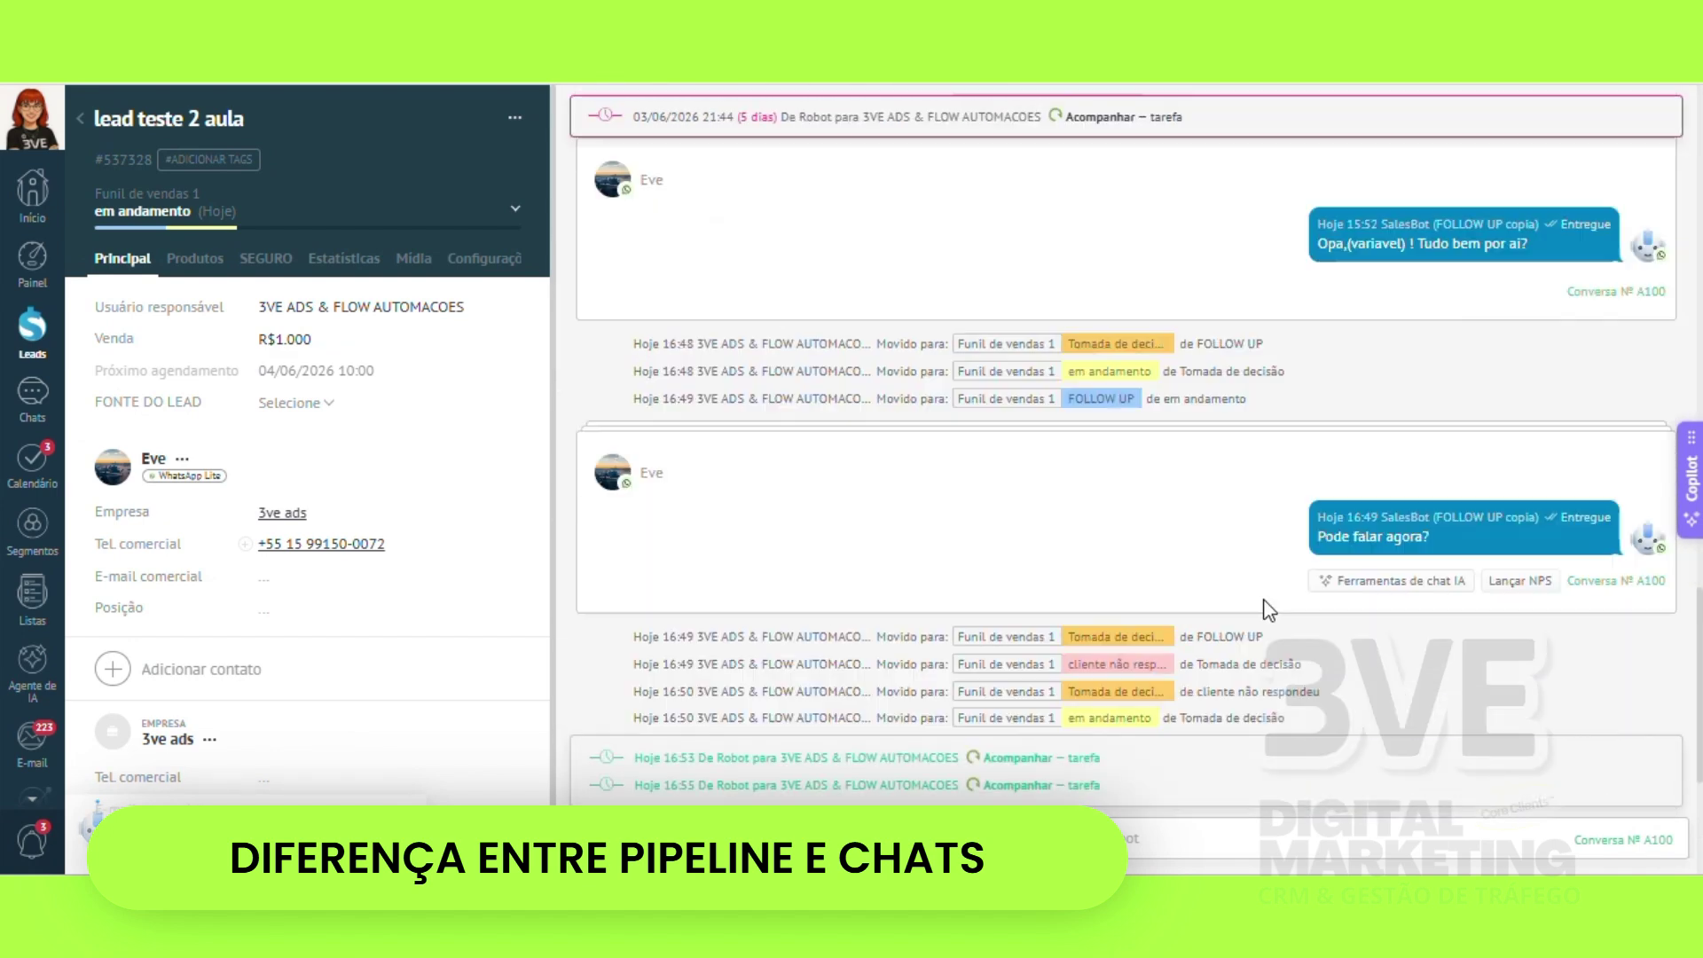
pyautogui.click(1200, 825)
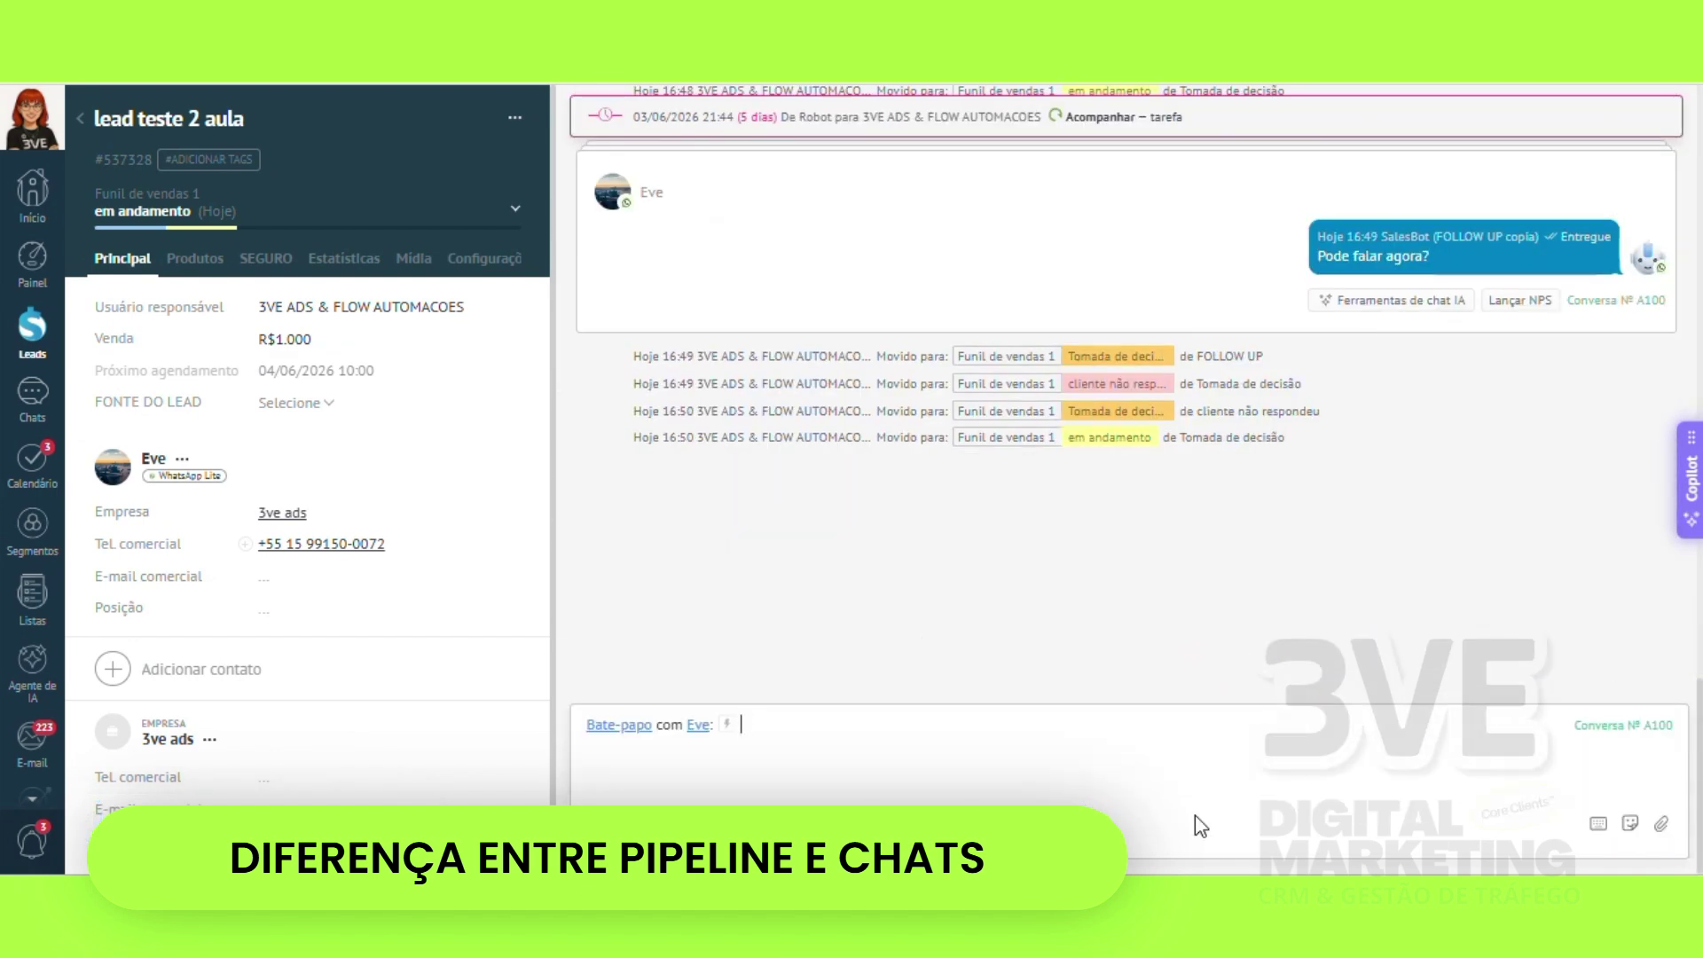
pyautogui.write('ola')
pyautogui.press('Return')
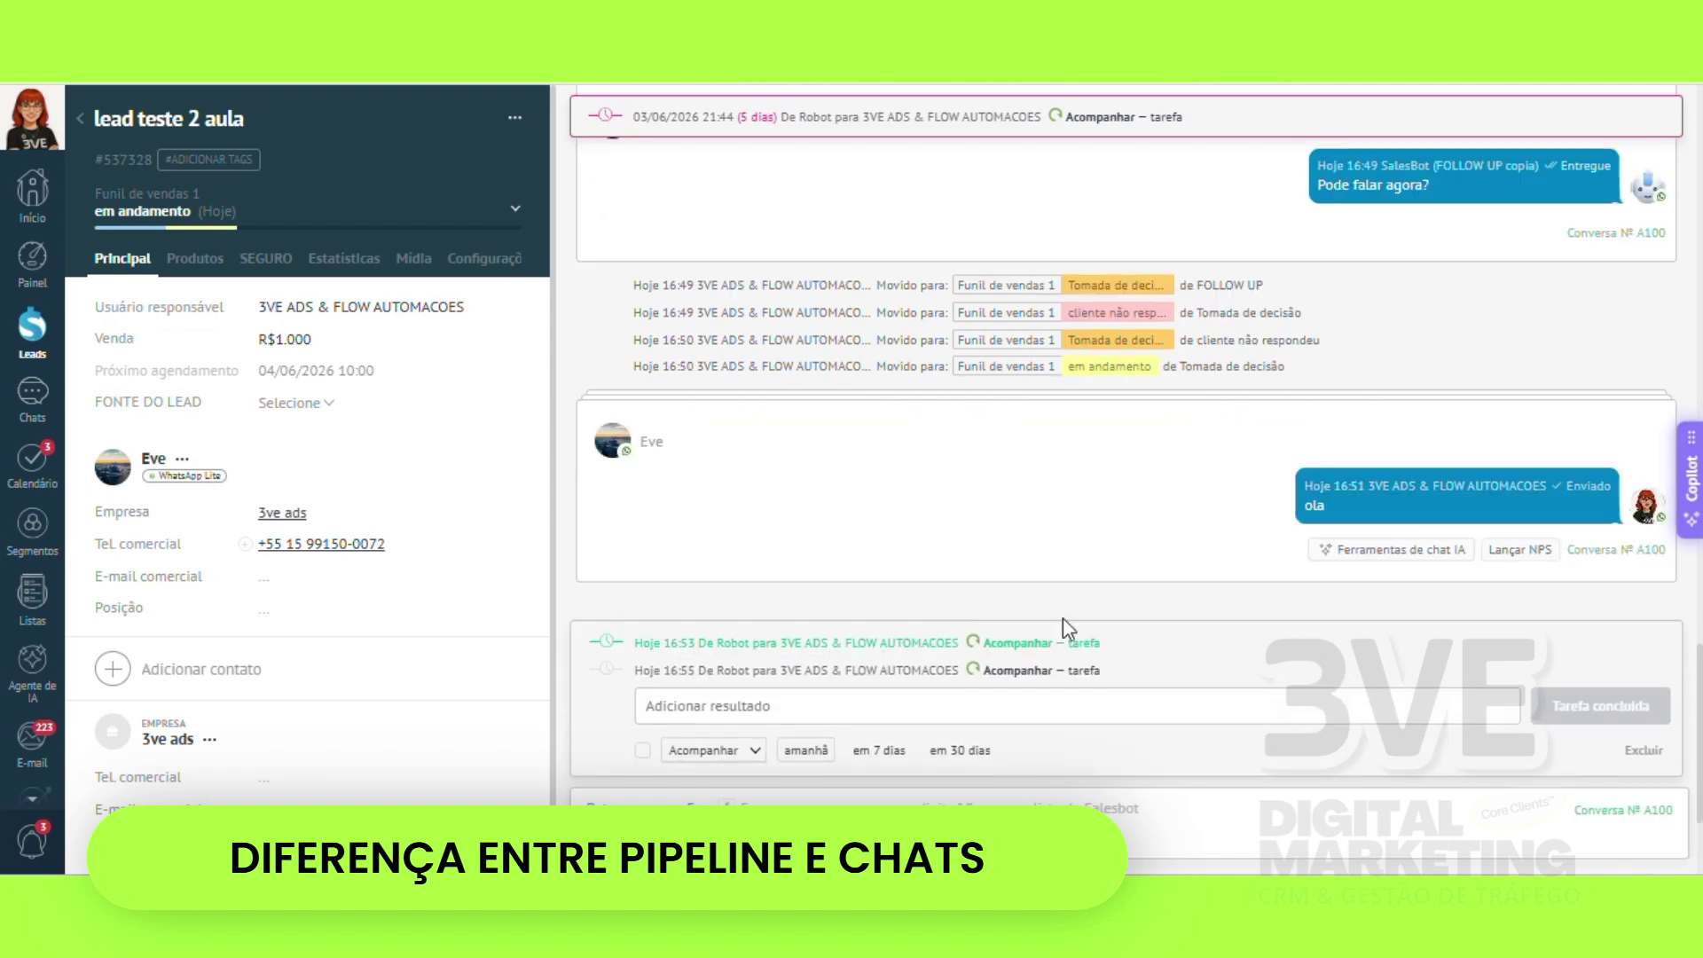
# - Review the lead's conversation history from its beginning and the pipeline stages available for the lead
pyautogui.scroll(5, 1283, 567)
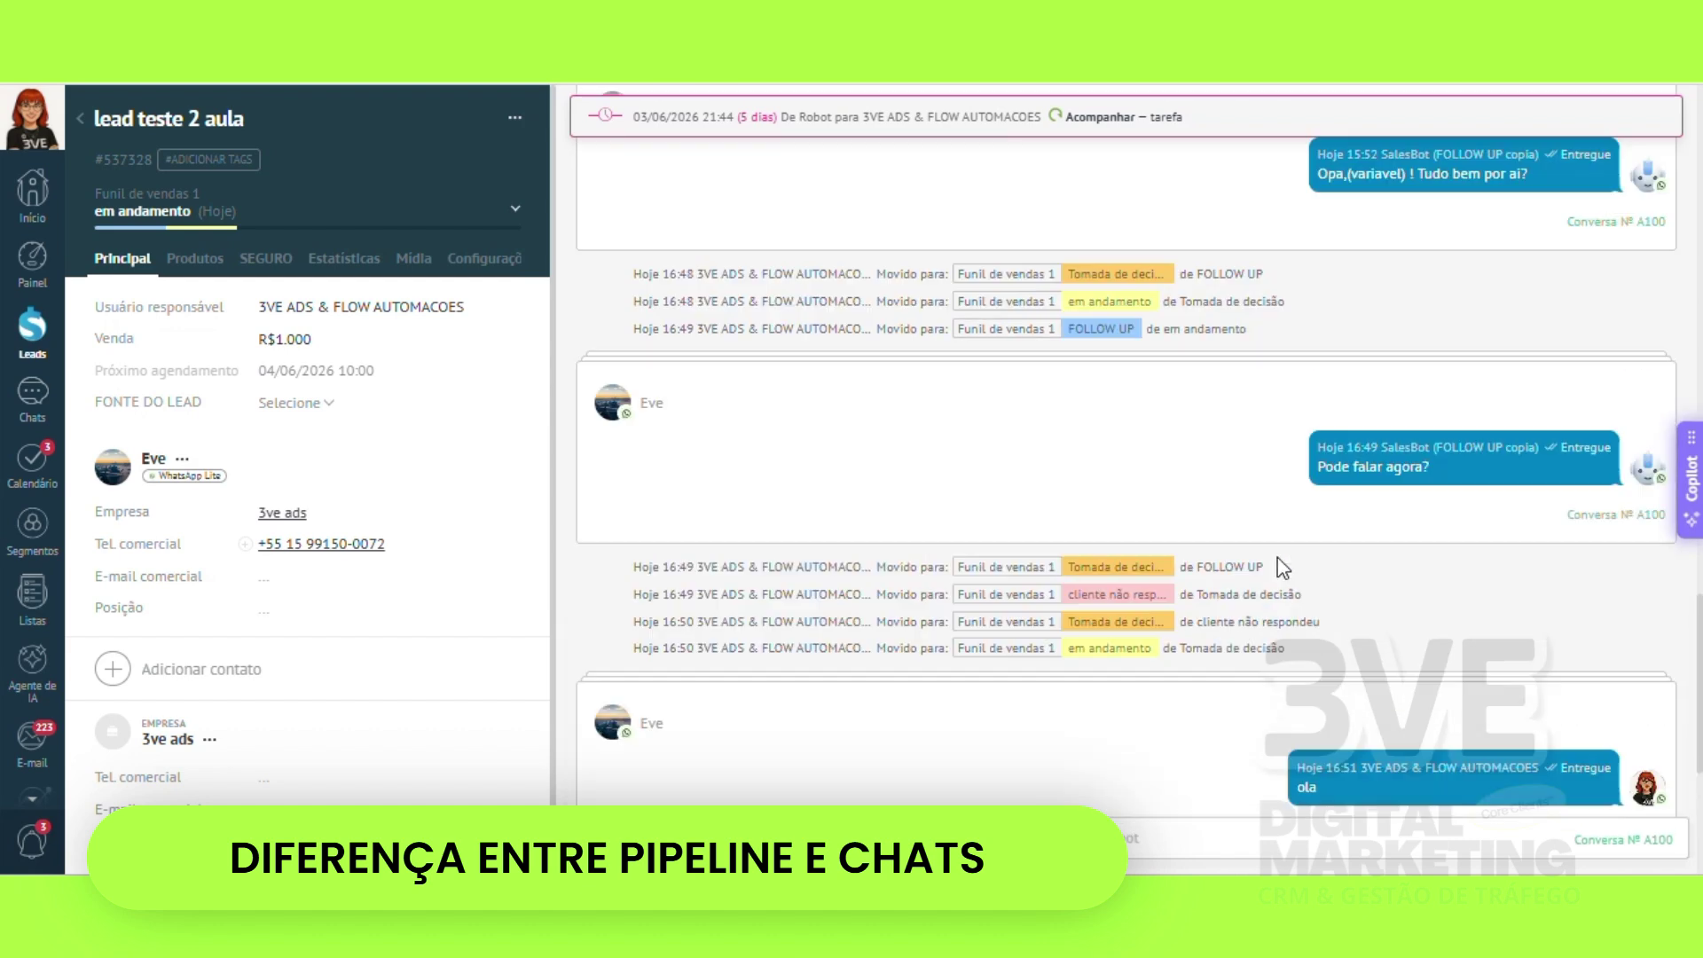
pyautogui.scroll(10, 1284, 567)
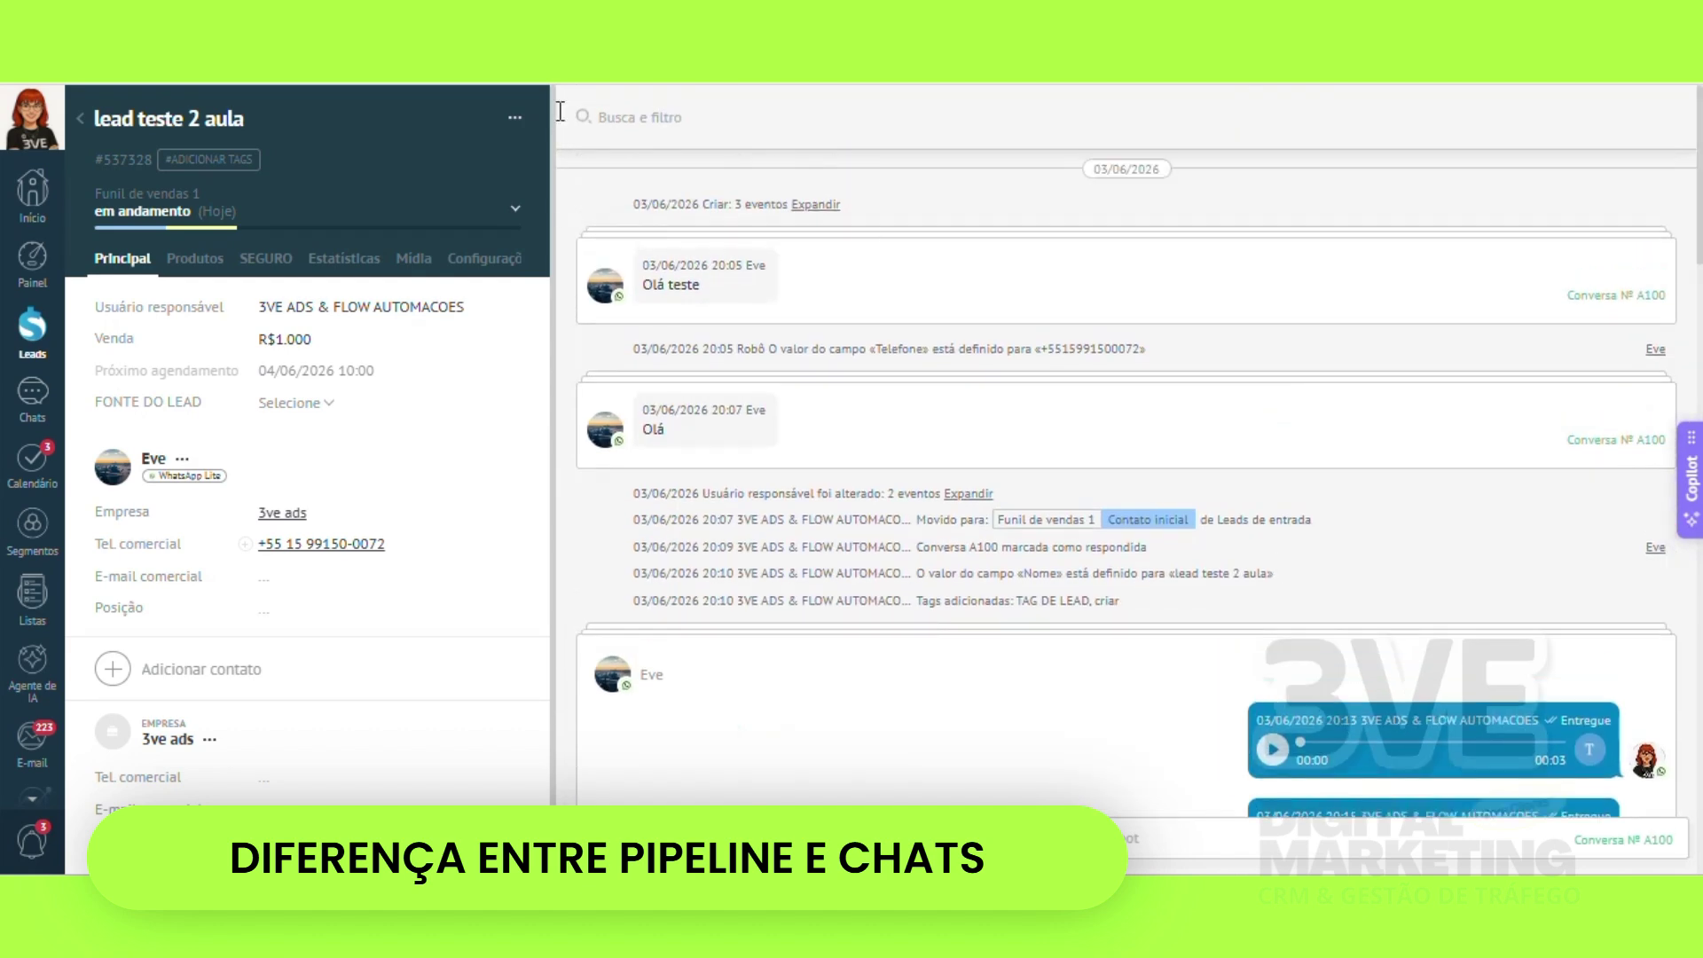
pyautogui.click(193, 213)
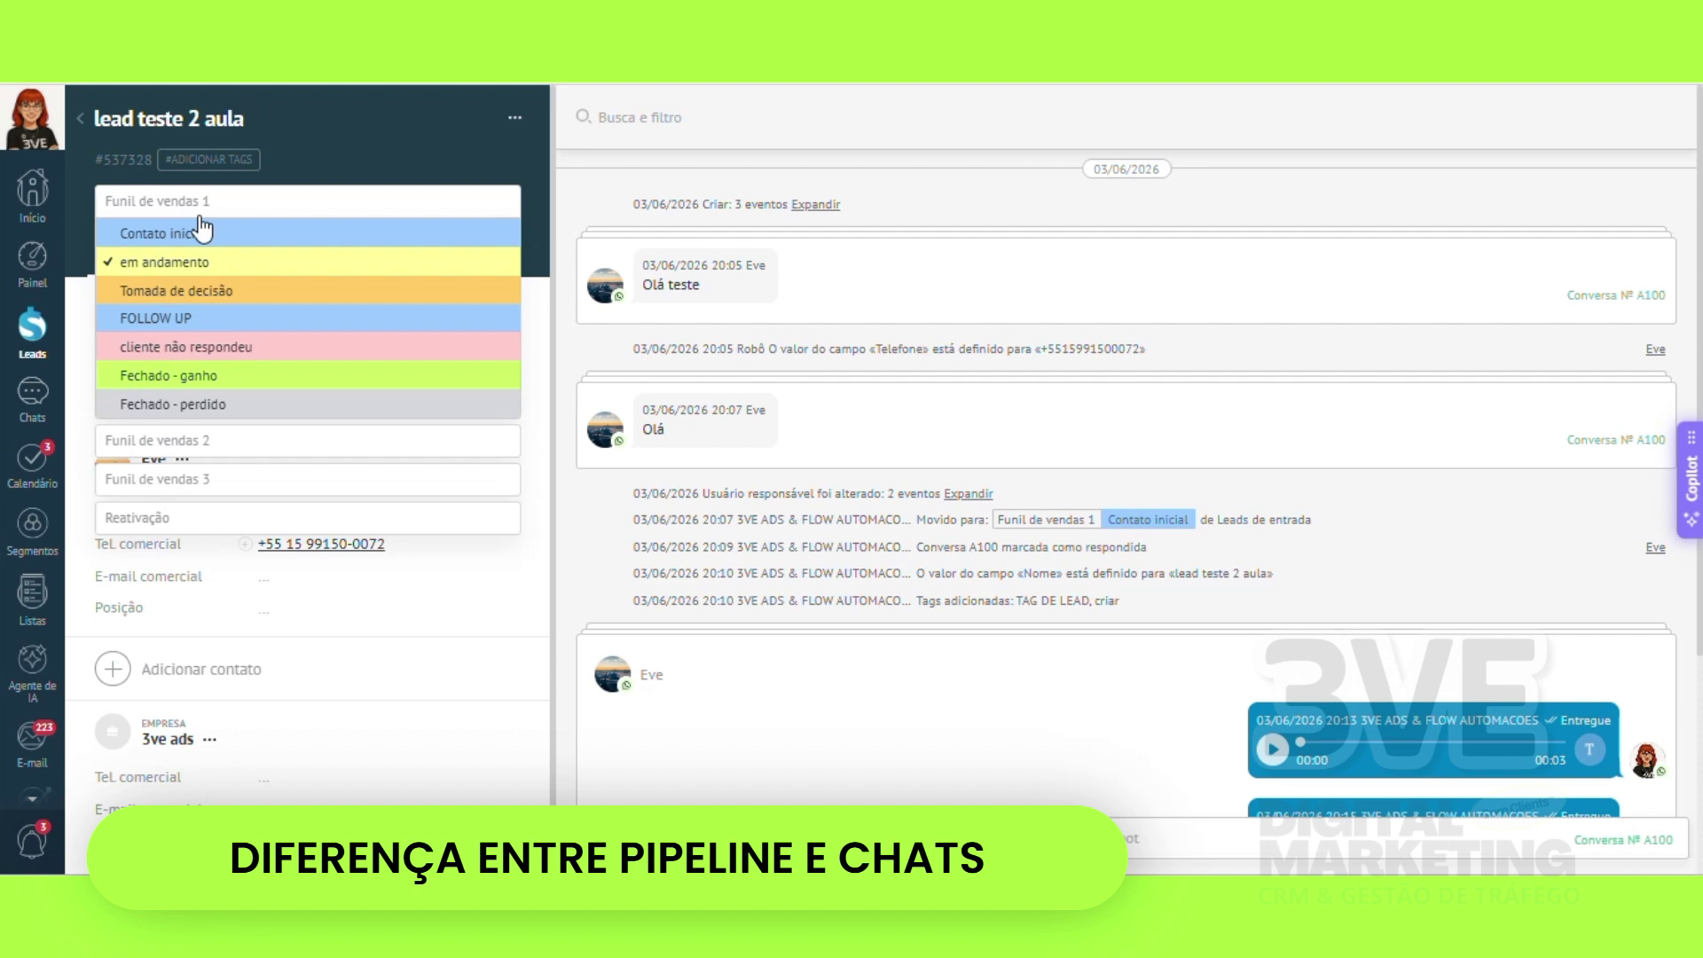
pyautogui.click(552, 217)
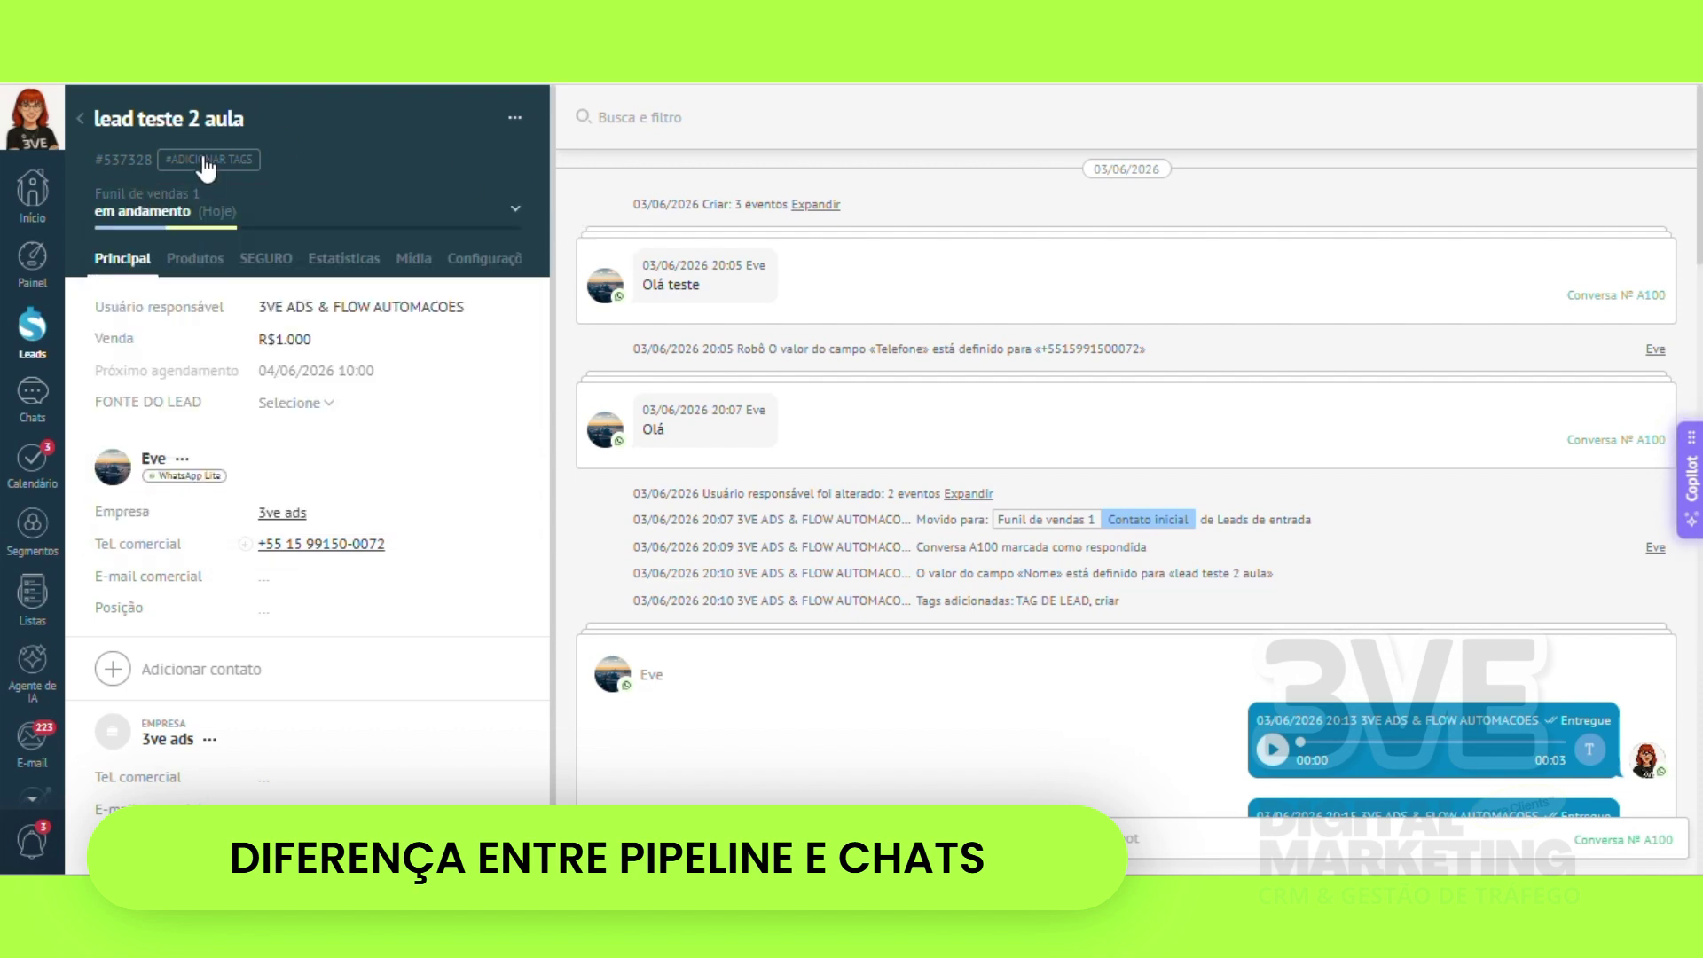
# - Set the lead's FONTE DO LEAD field to FACEBOOK and save the changes on leaving the record
pyautogui.click(232, 118)
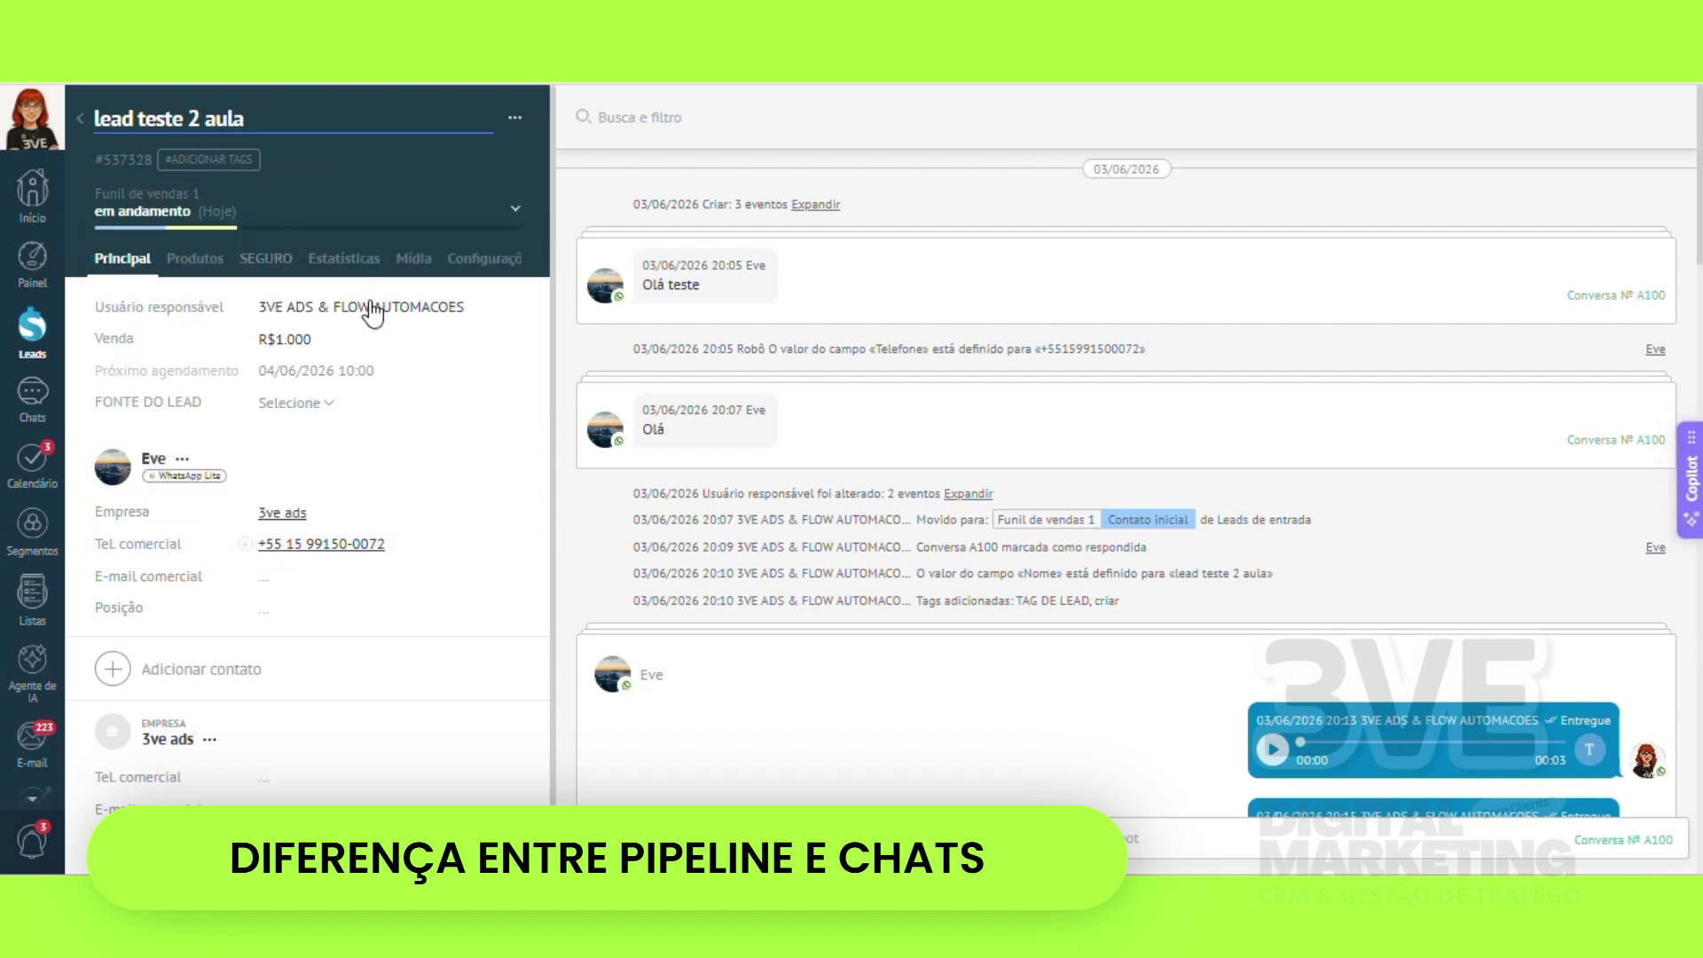
pyautogui.click(317, 405)
pyautogui.click(325, 438)
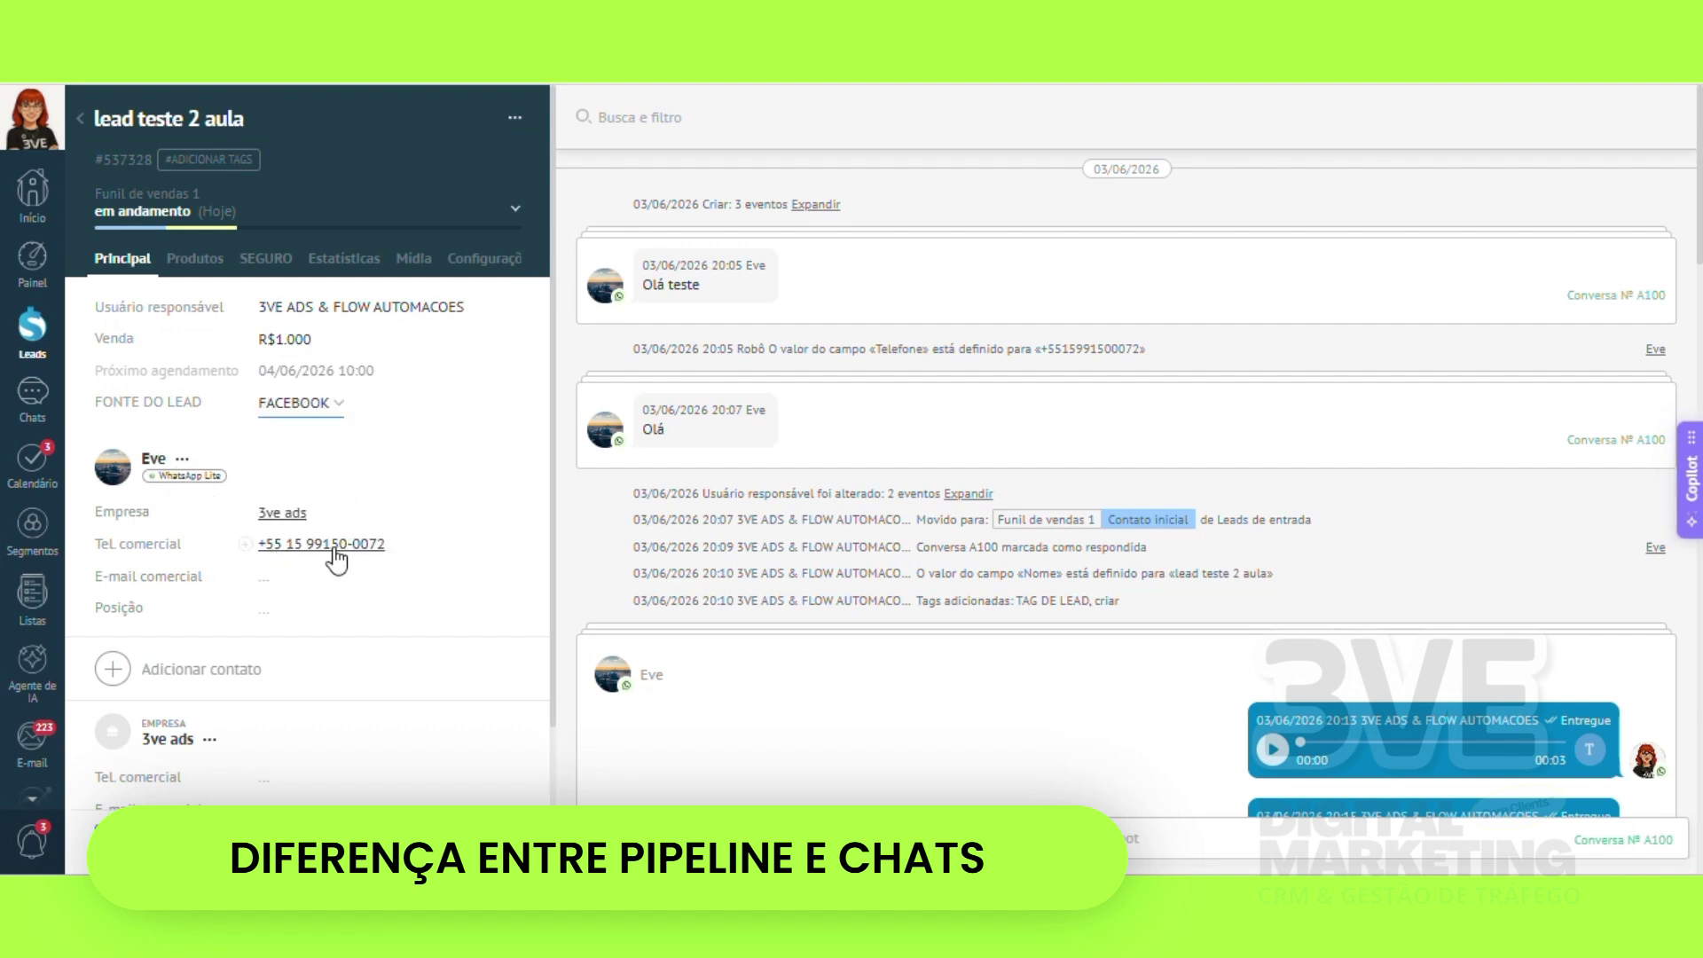
pyautogui.scroll(-1, 288, 742)
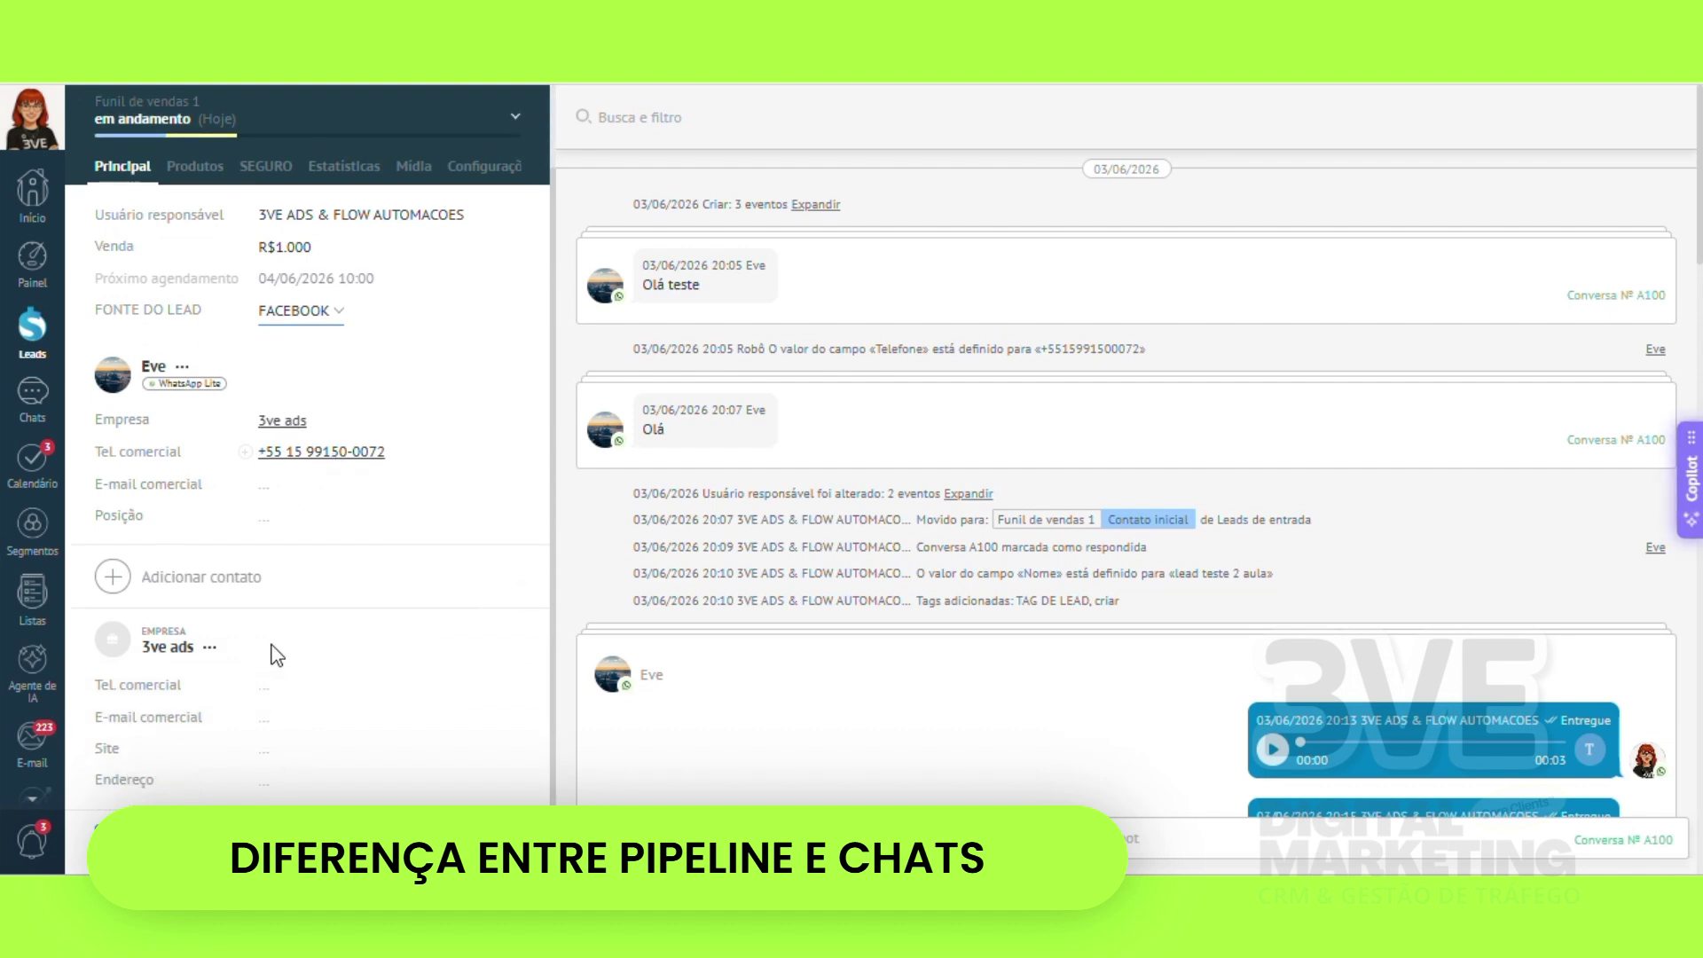
pyautogui.scroll(1, 333, 661)
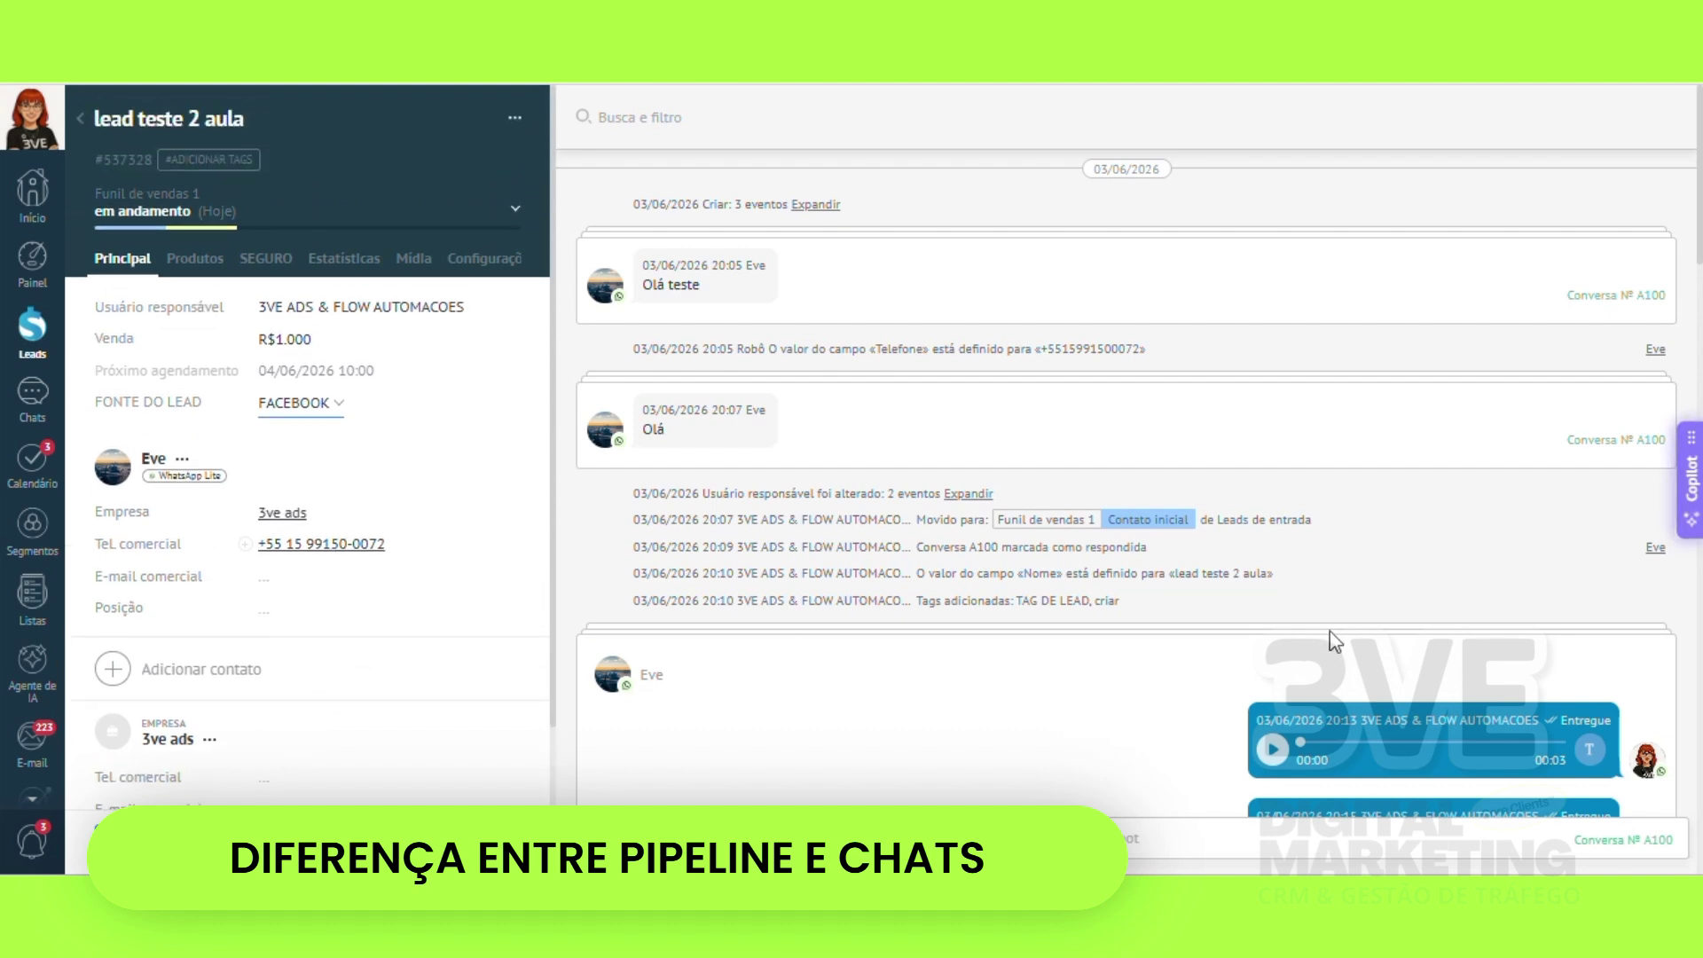
pyautogui.click(79, 118)
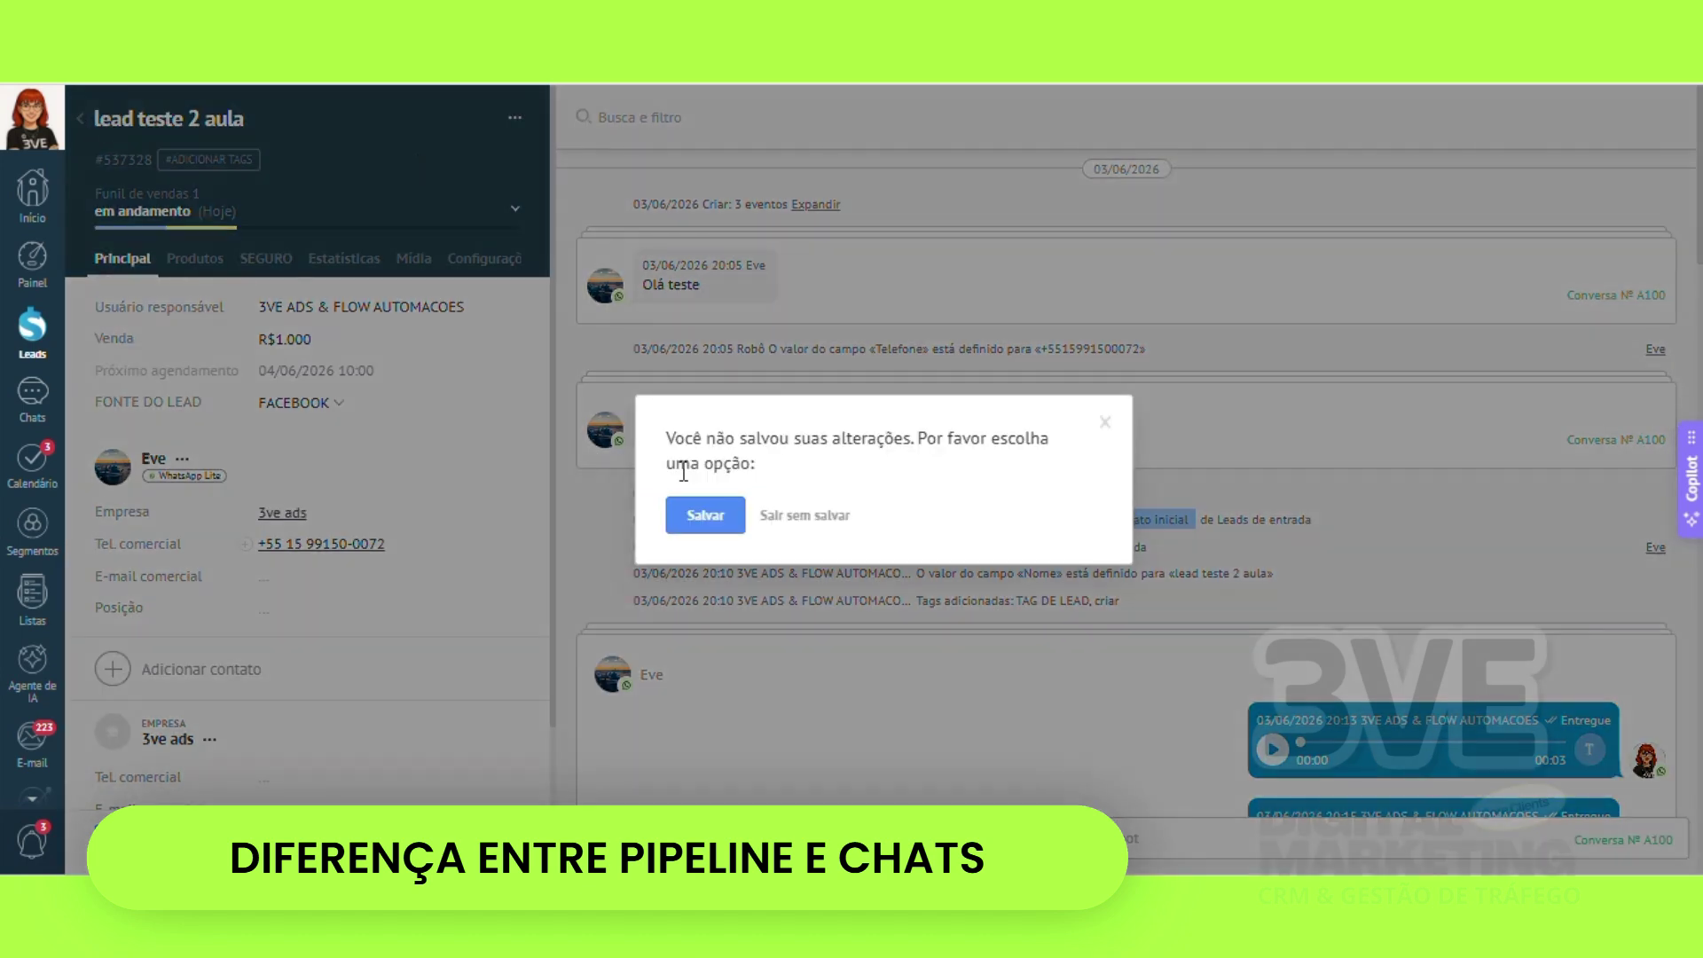
pyautogui.click(705, 515)
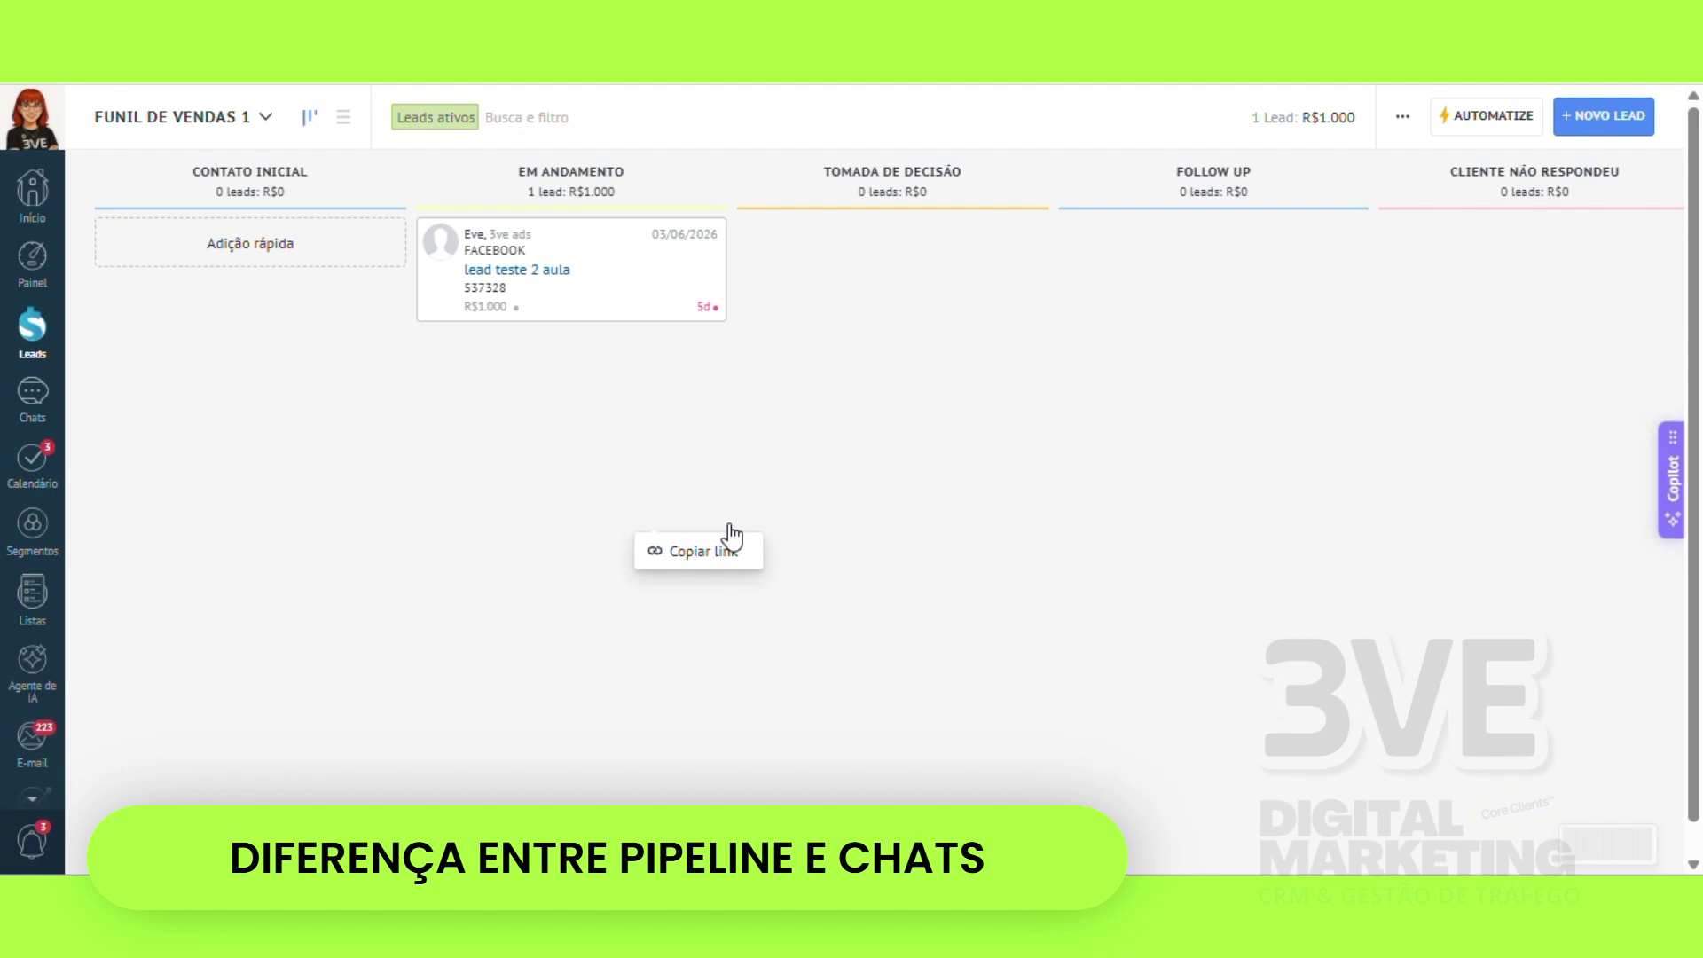
# - Reopen the lead teste 2 aula record from the board to check its saved lead source, and go back
pyautogui.moveTo(638, 274); pyautogui.dragTo(476, 258)
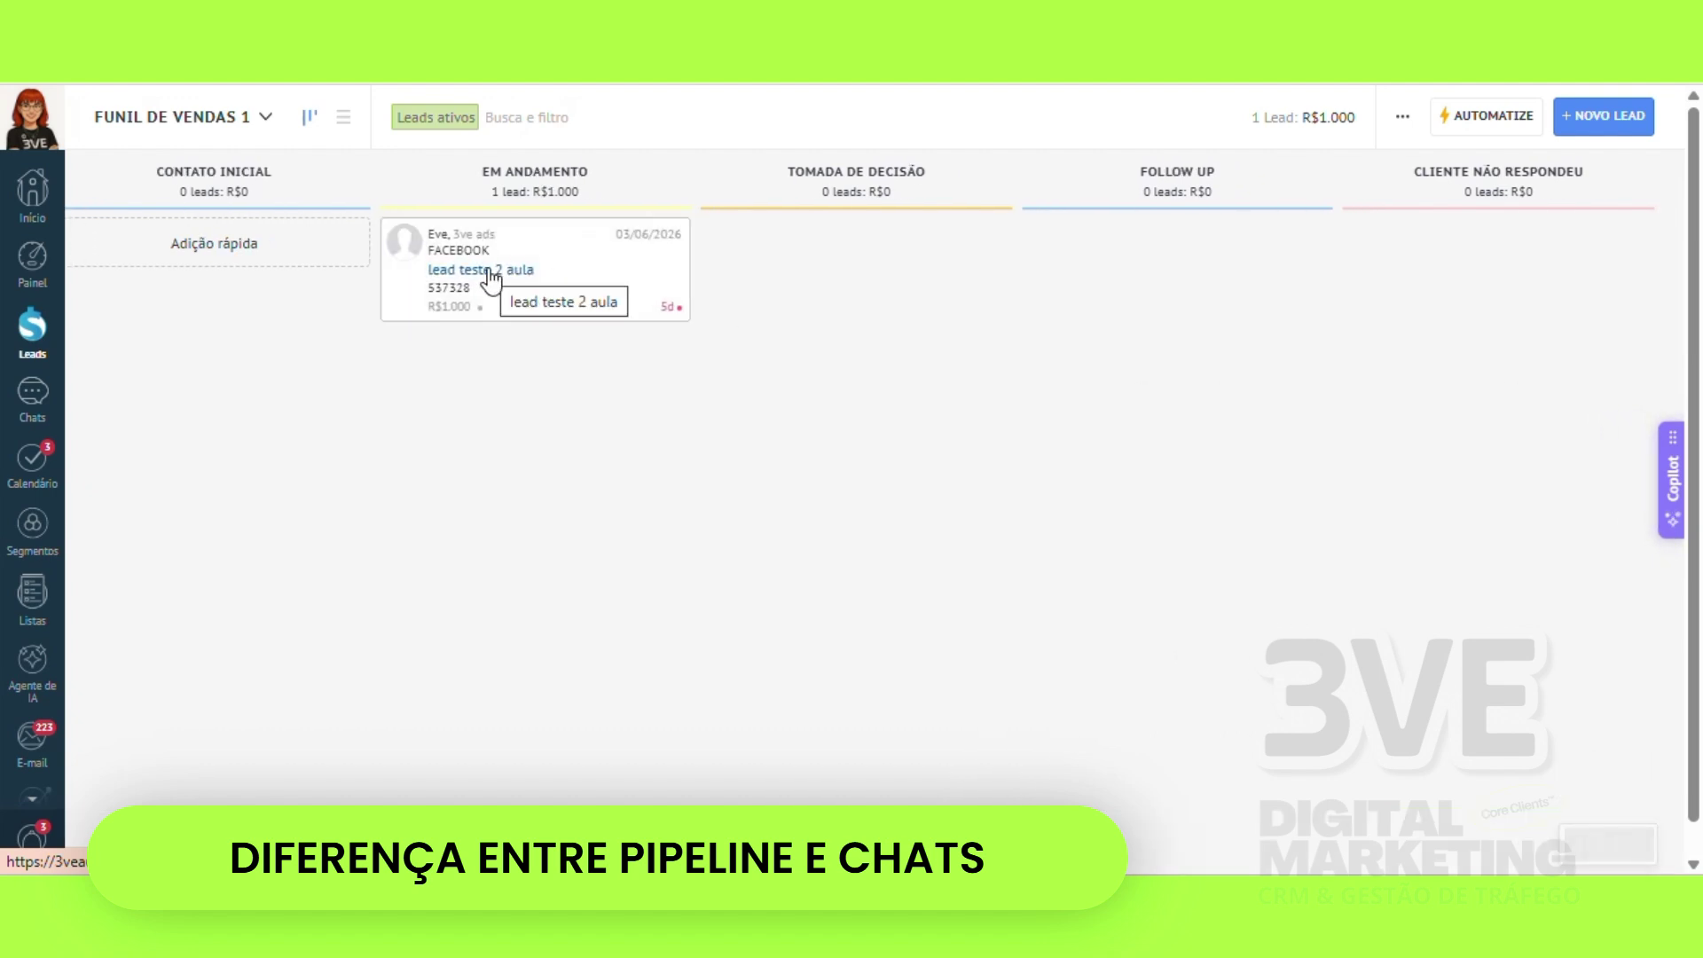
pyautogui.click(490, 273)
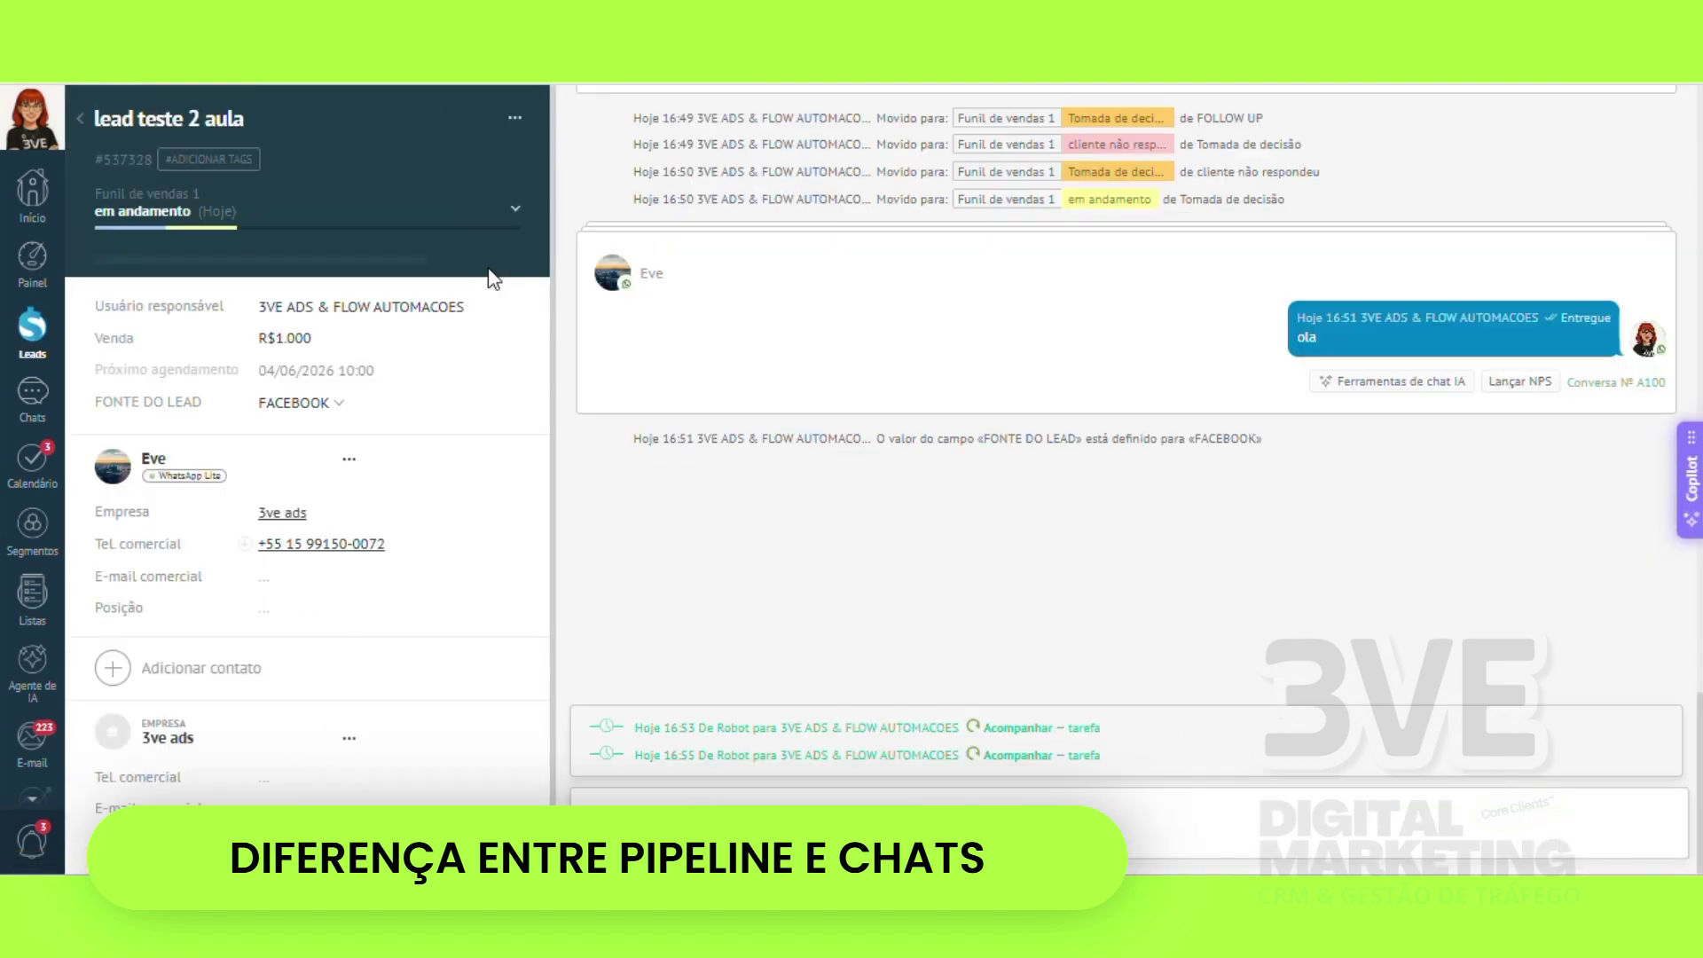
pyautogui.click(78, 120)
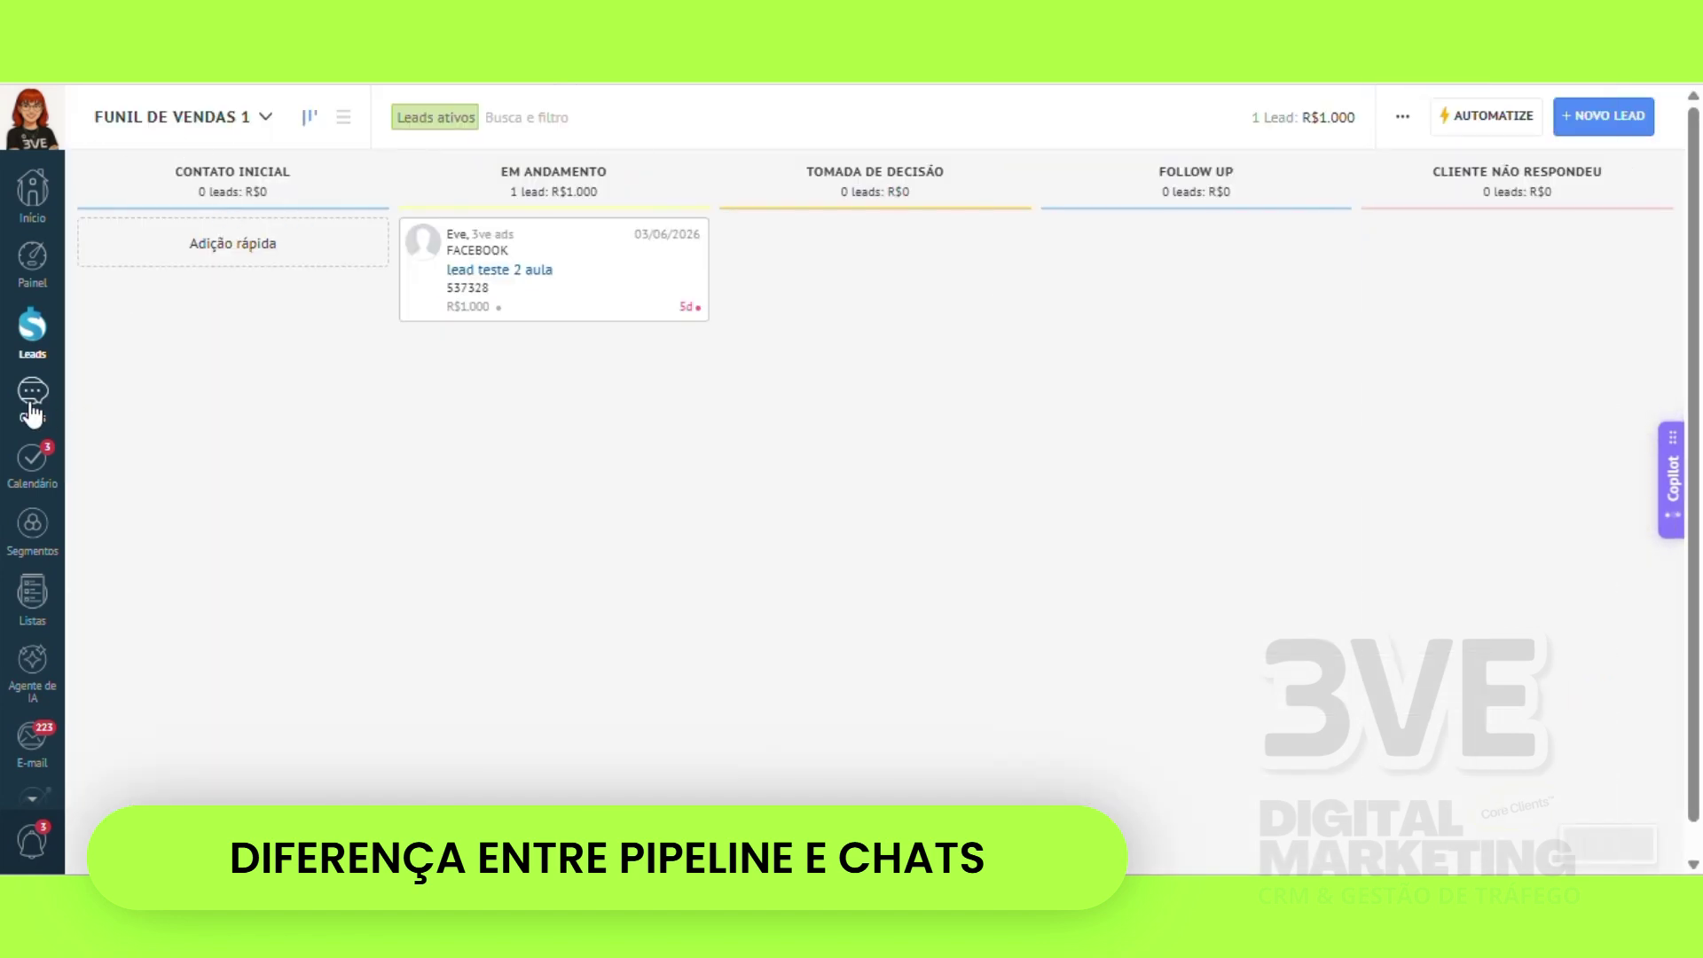
# - Open the lead teste 2 aula conversation in Chats, collapse its lead details and examine the message history
pyautogui.click(32, 410)
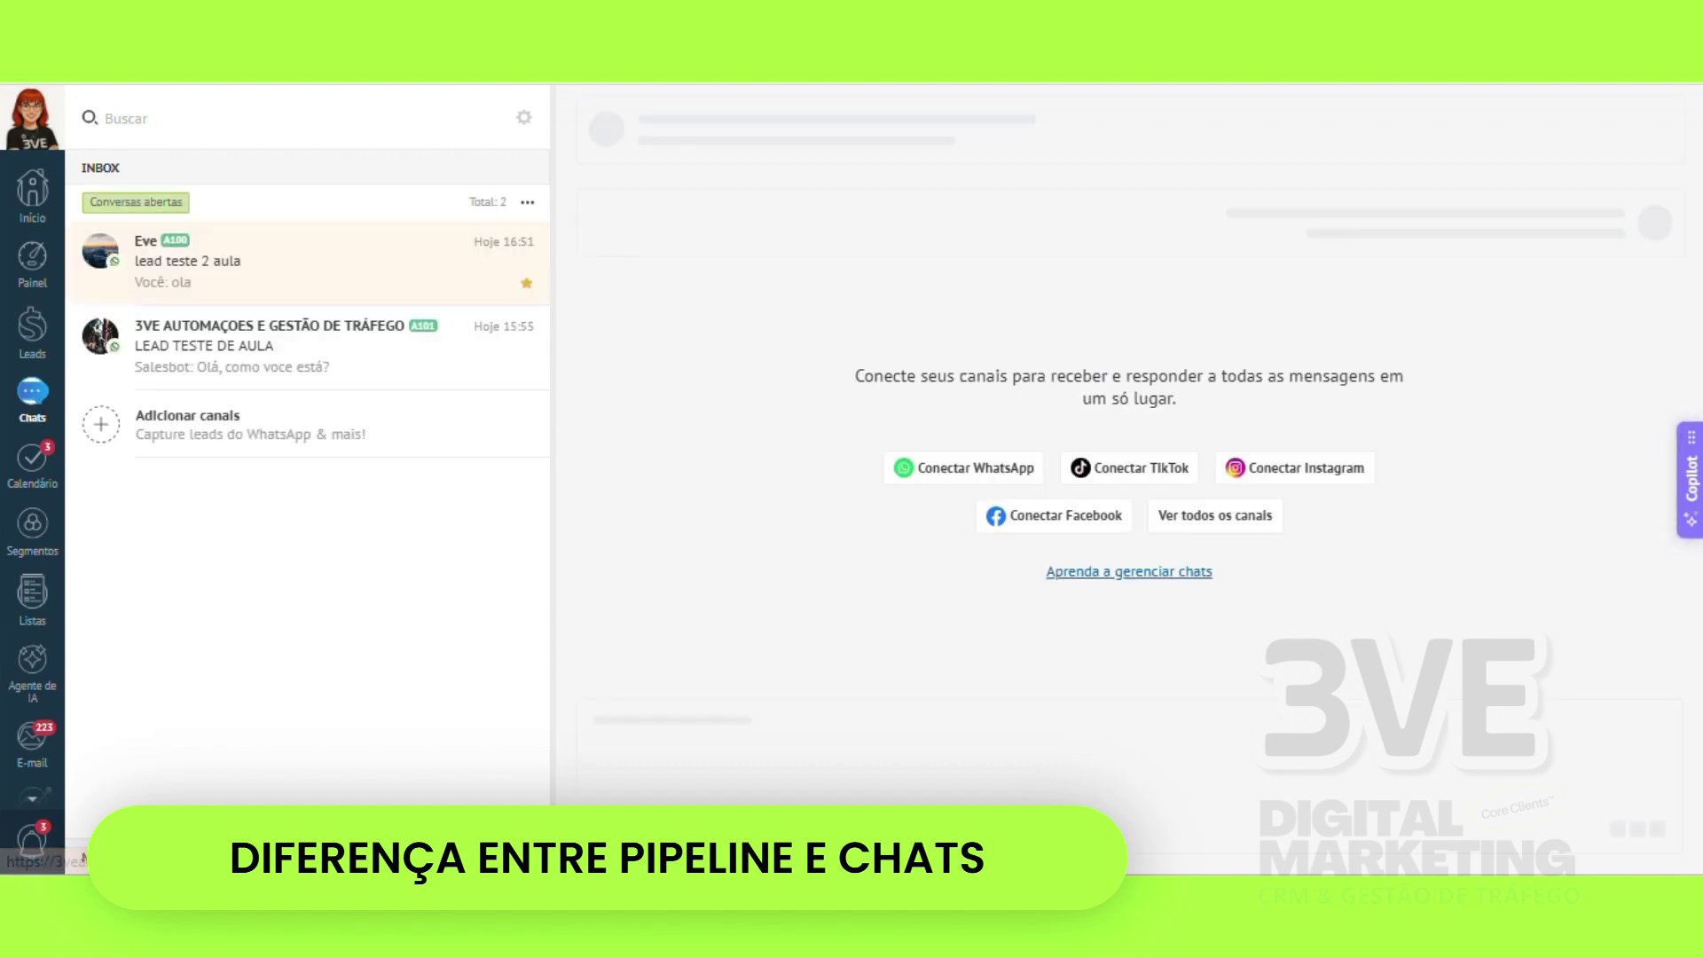
pyautogui.click(279, 276)
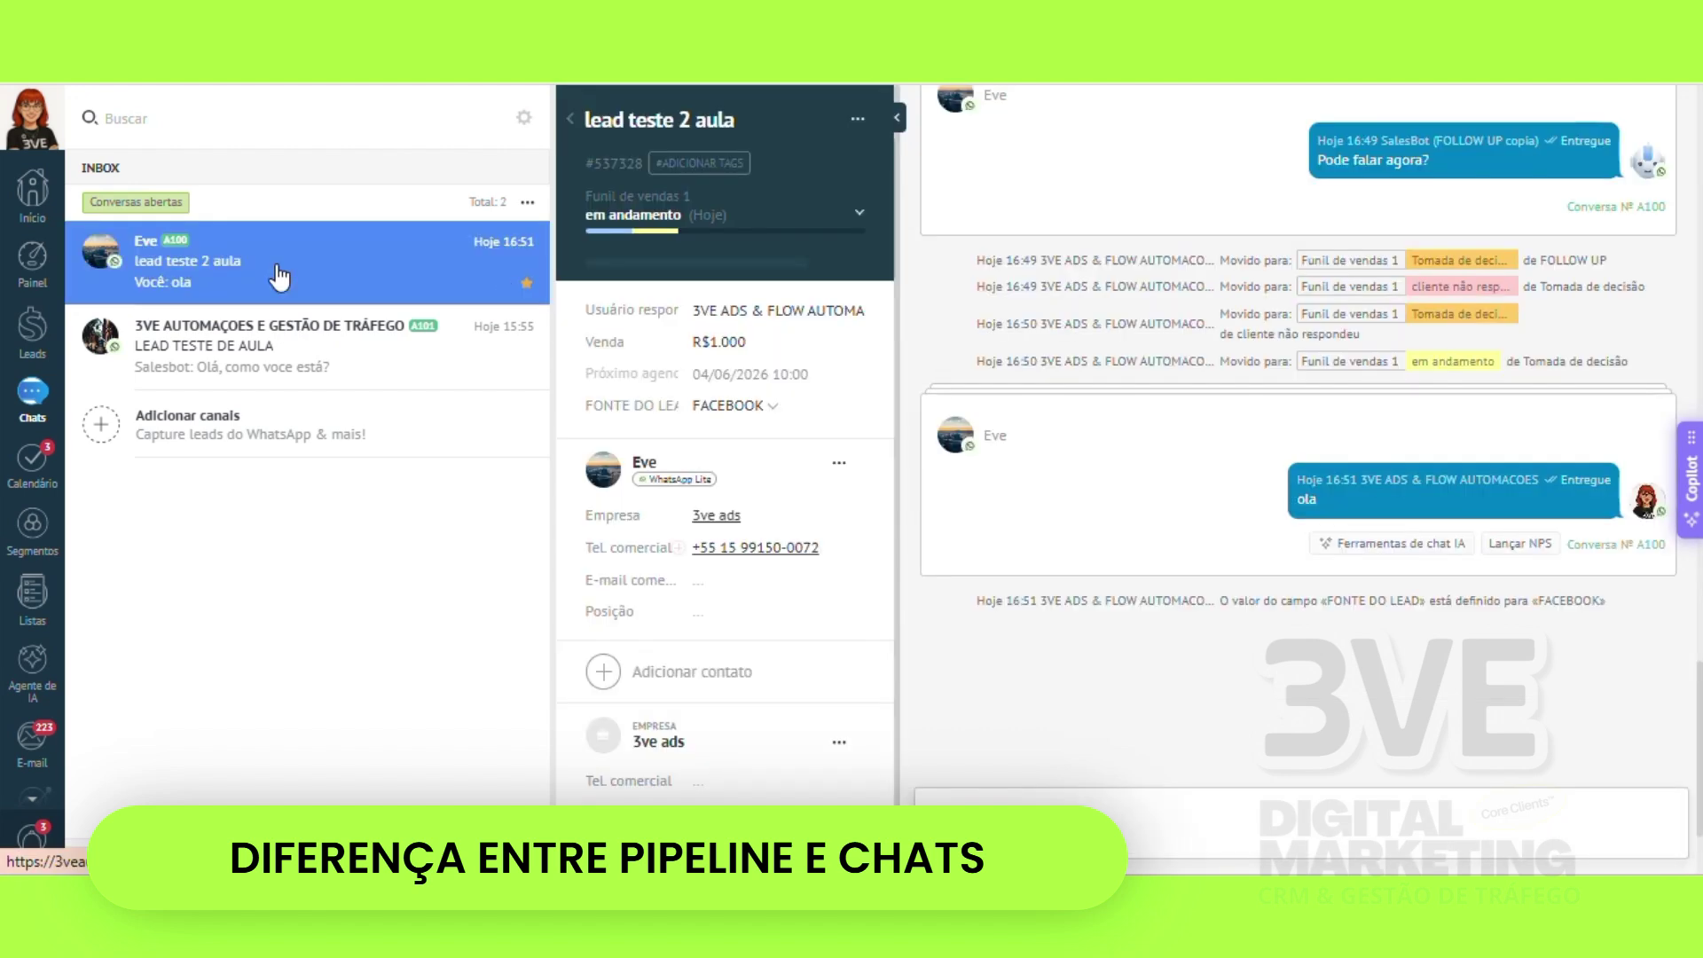
pyautogui.click(903, 124)
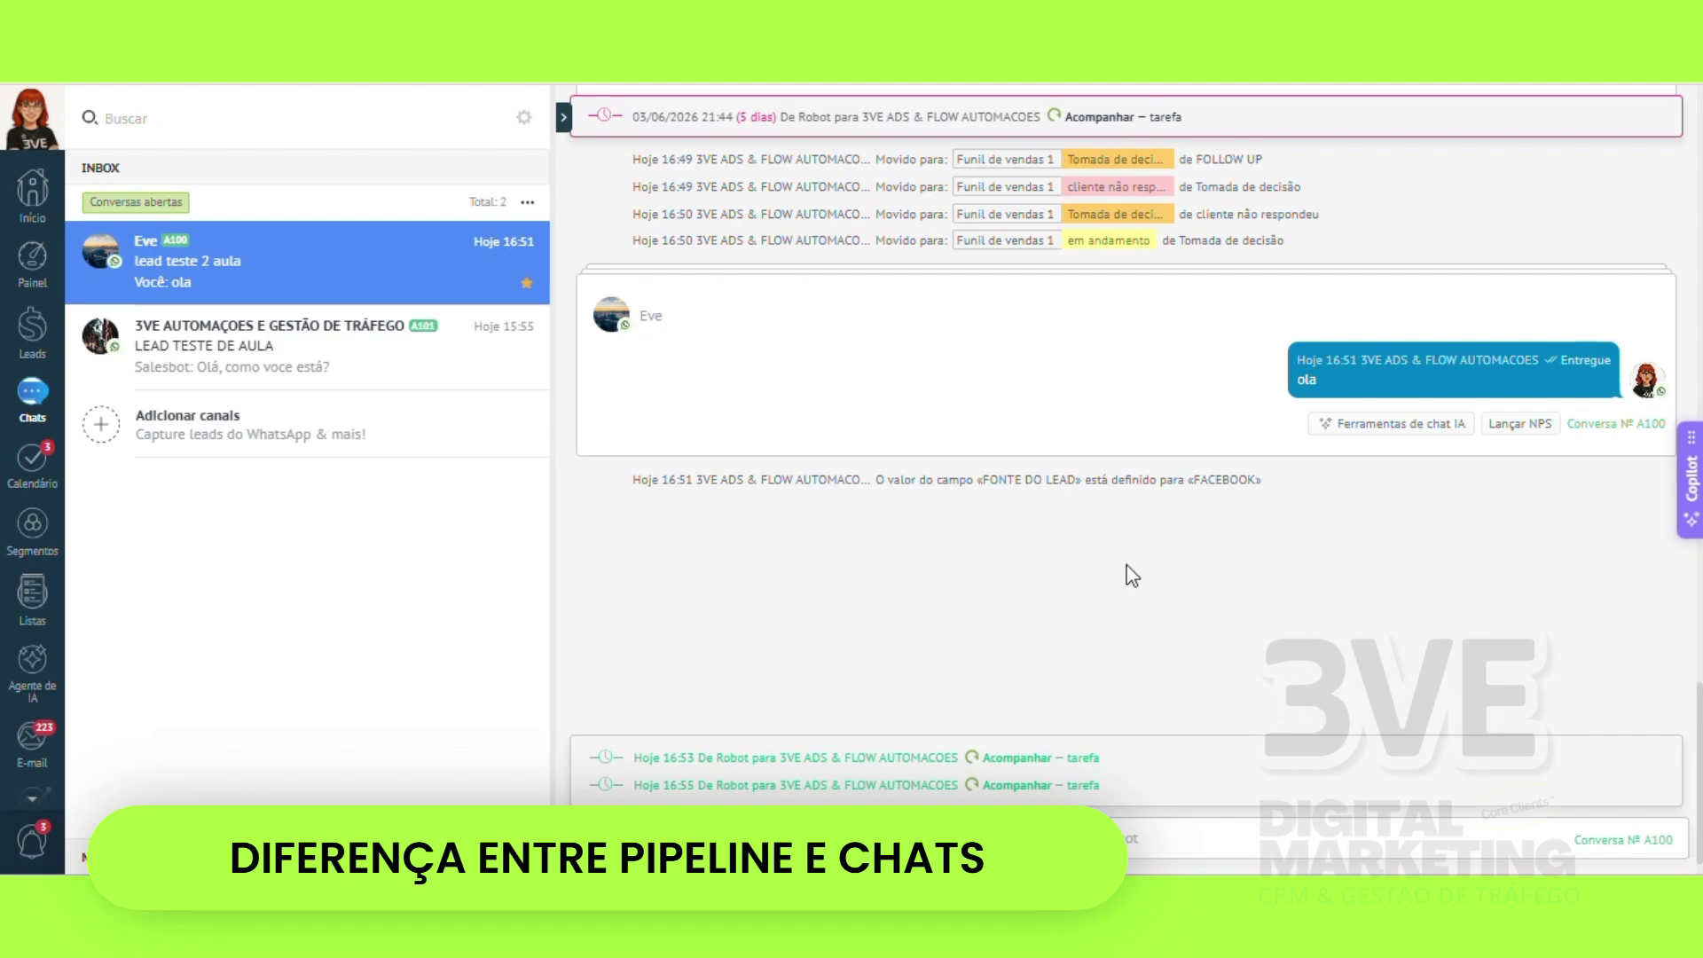
pyautogui.scroll(15, 1132, 576)
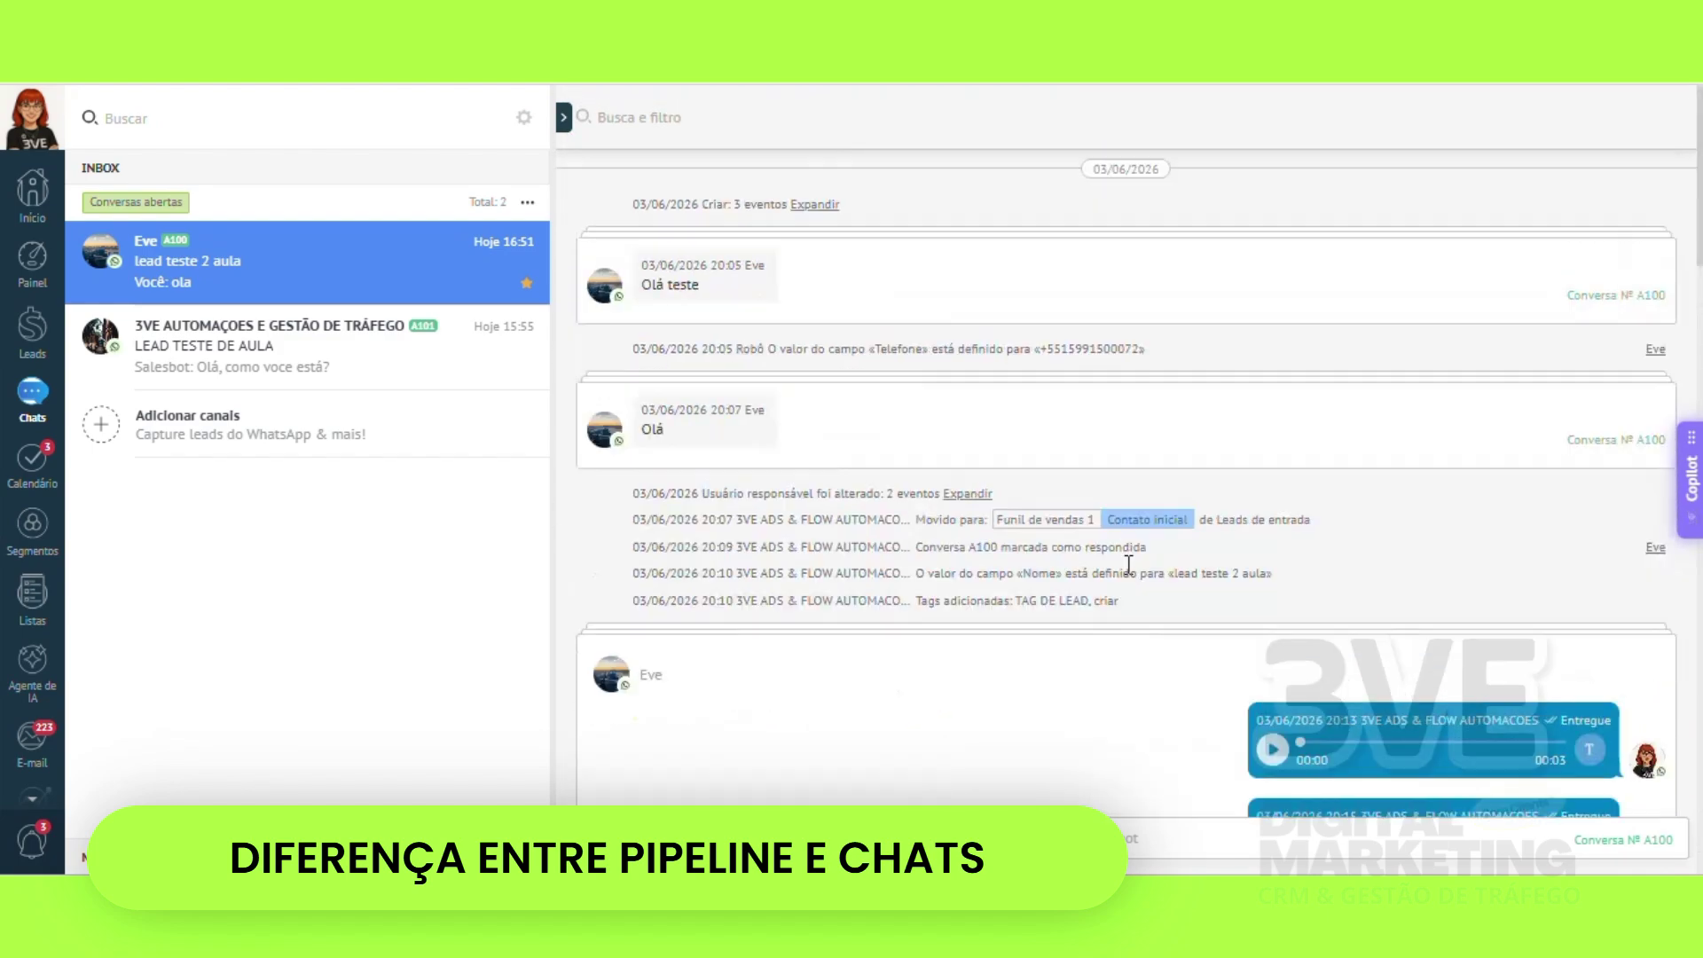
# - Finish reading the lead teste 2 aula history, and open the LEAD TESTE DE AULA conversation to examine its full history
pyautogui.scroll(-15, 1124, 568)
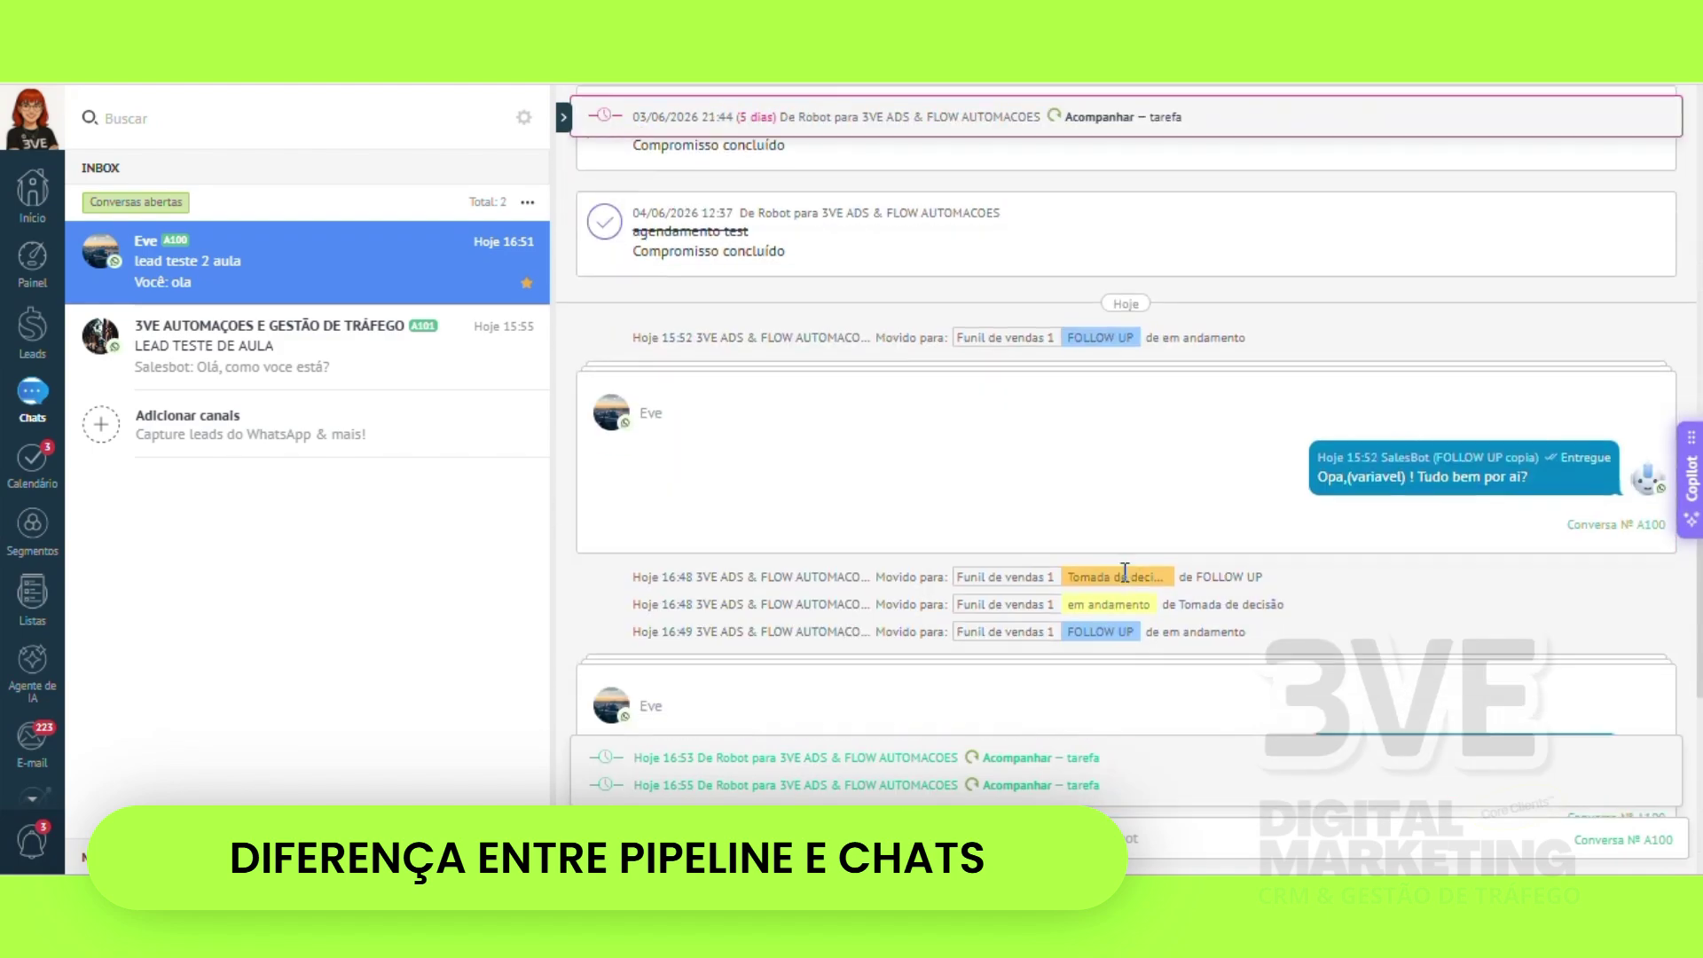
pyautogui.click(255, 350)
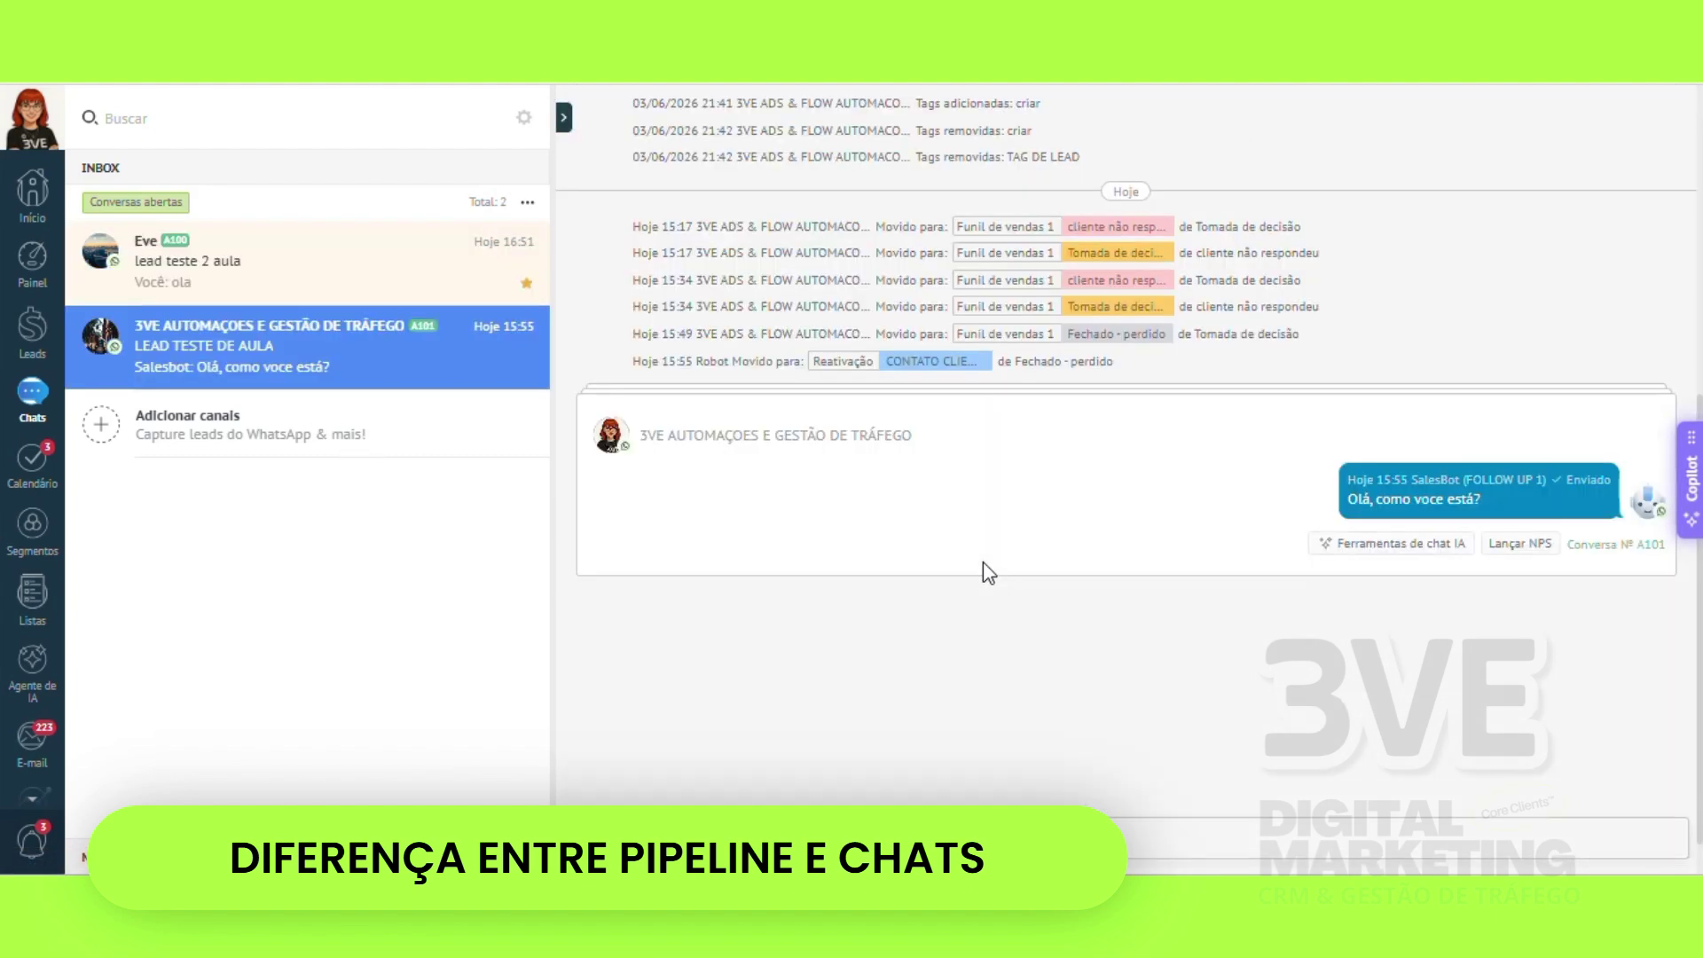
pyautogui.scroll(6, 983, 561)
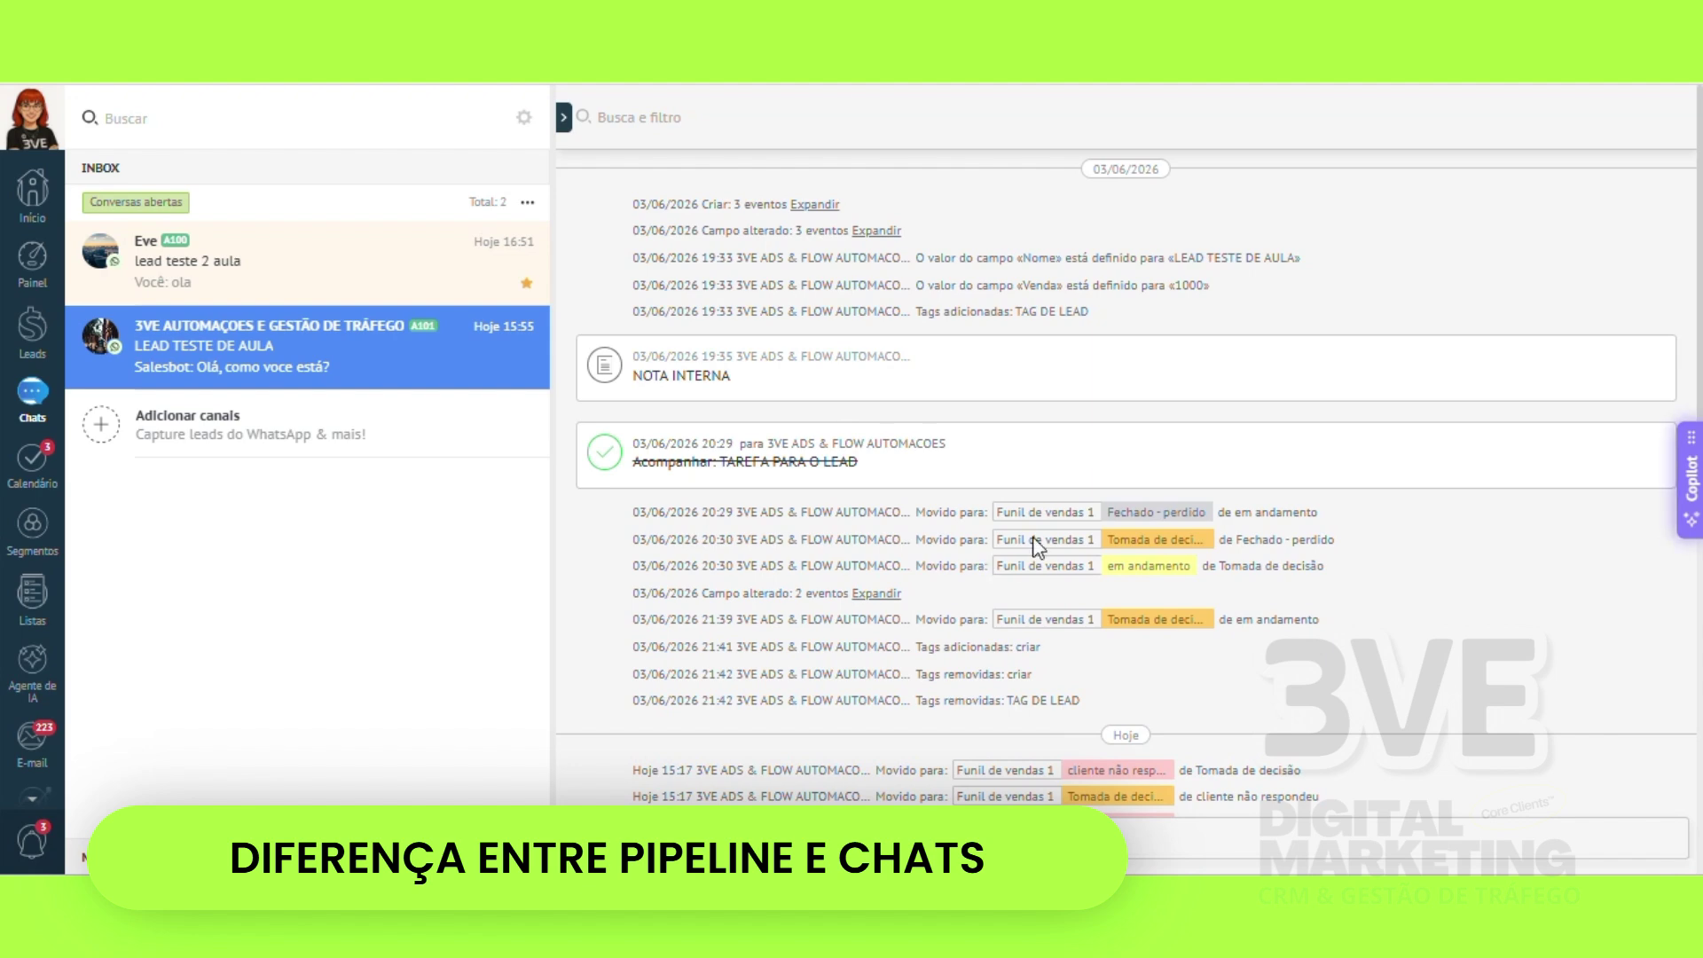
pyautogui.scroll(-6, 1036, 543)
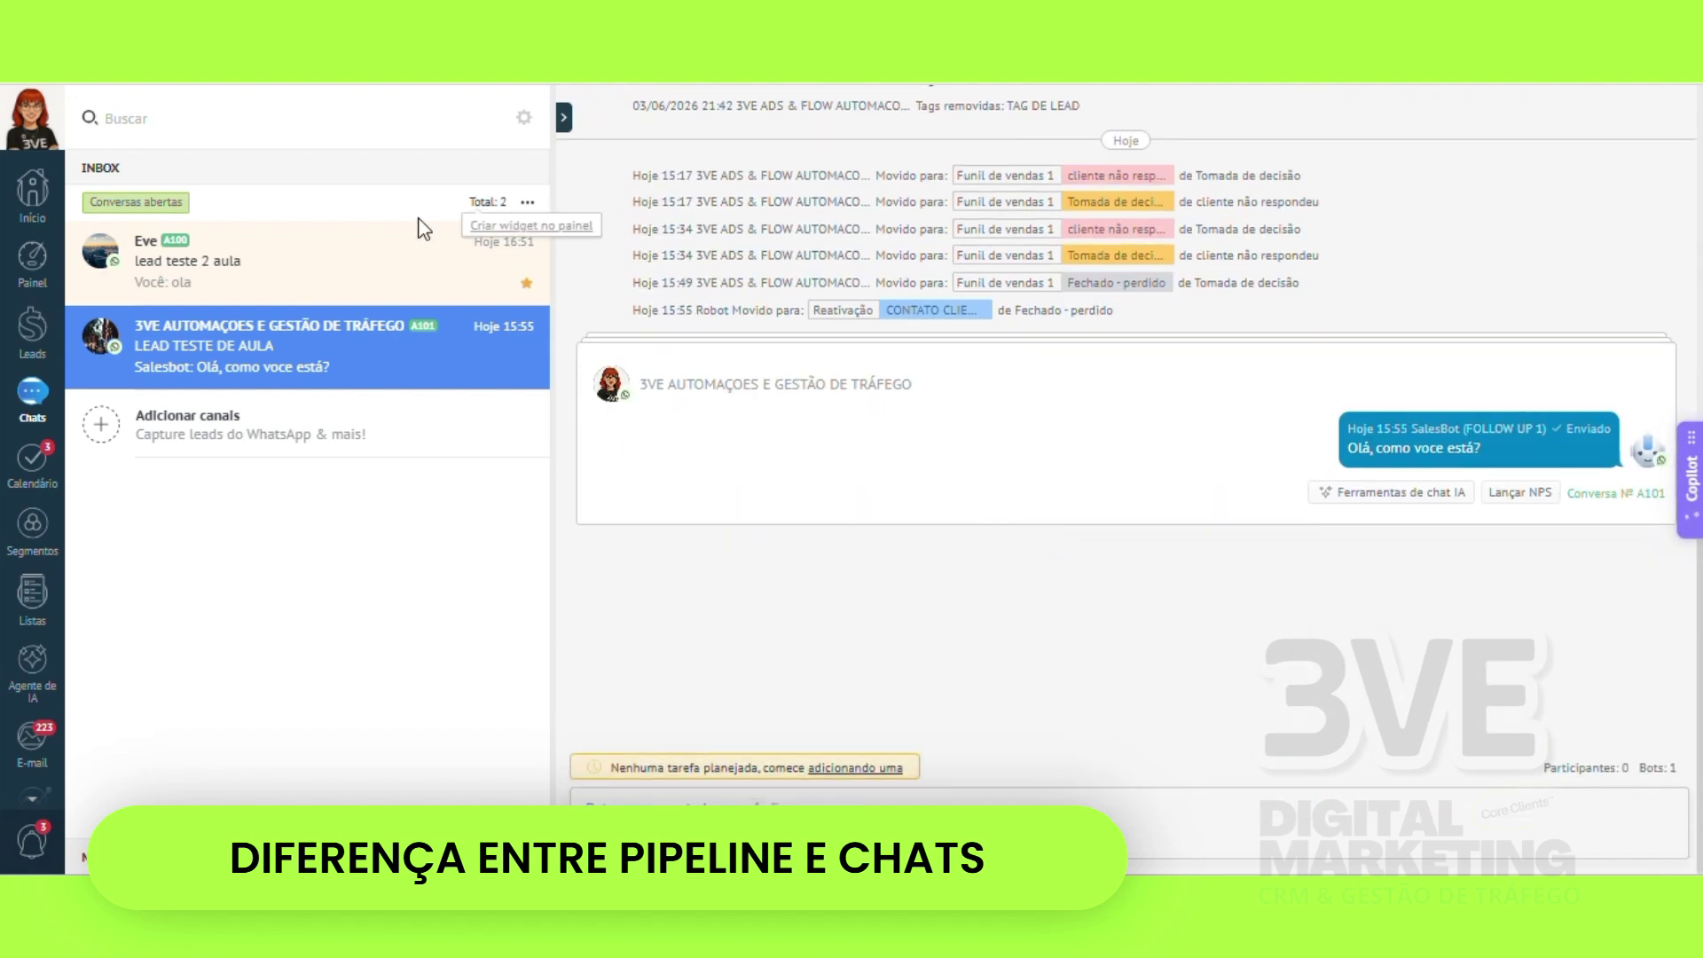
# - Show the lead details beside the LEAD TESTE DE AULA conversation and return to the beginning of its history
pyautogui.click(565, 120)
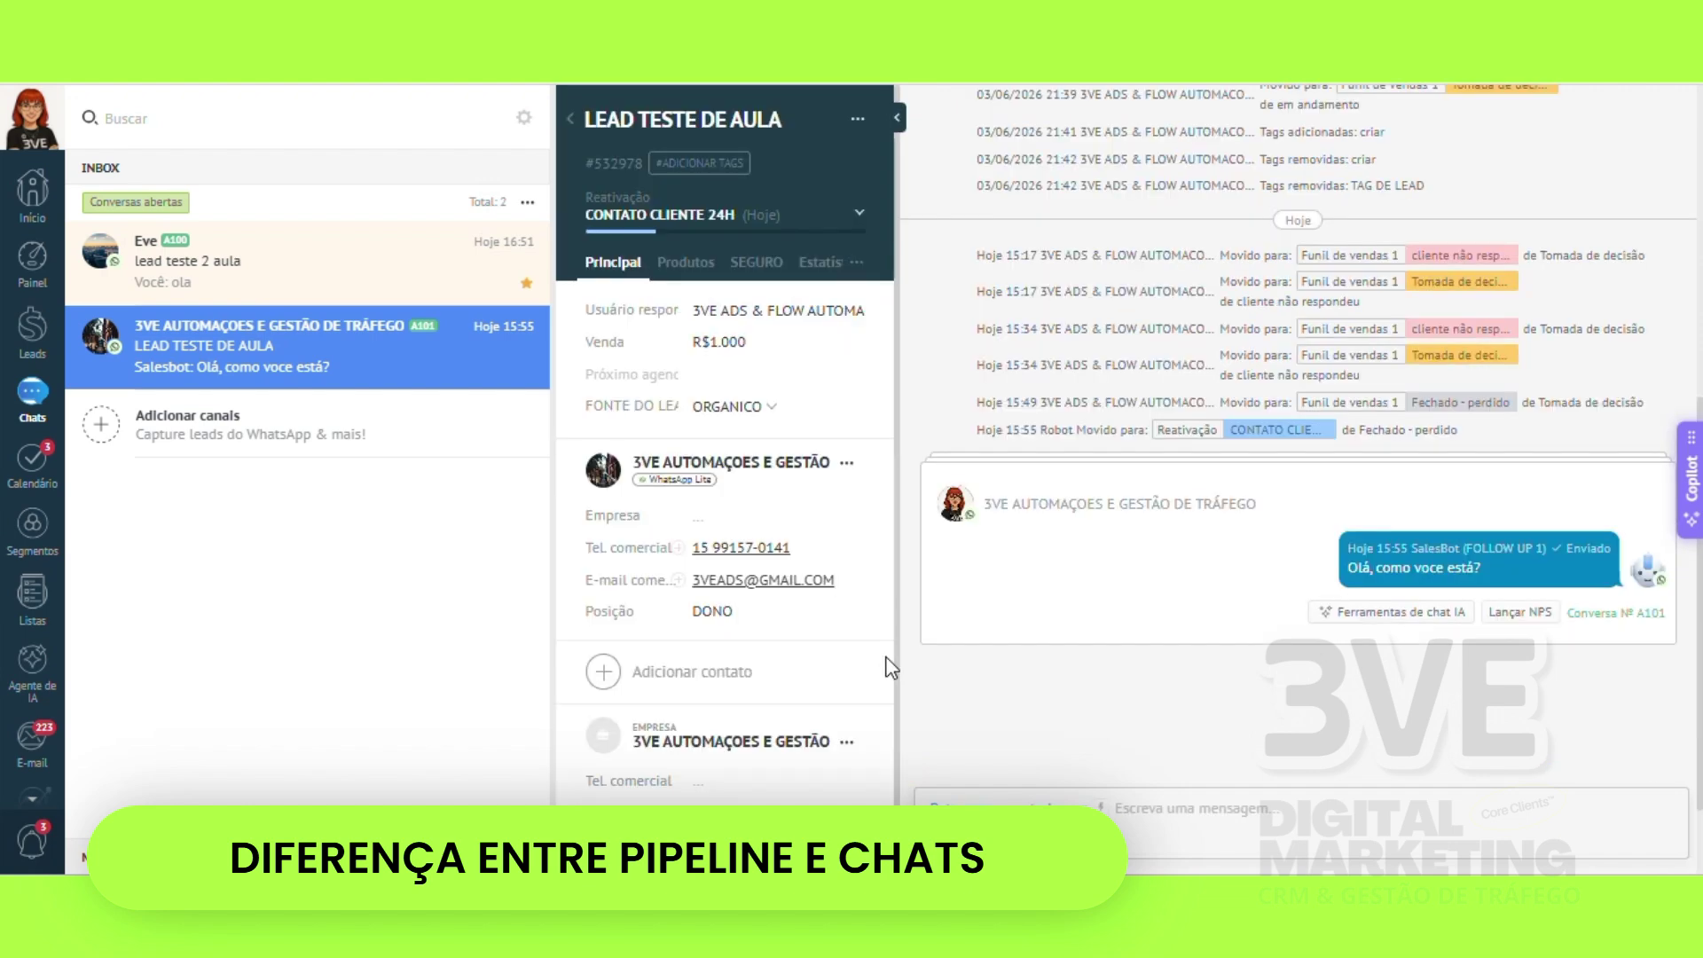
pyautogui.click(898, 117)
pyautogui.click(569, 117)
pyautogui.scroll(7, 1131, 567)
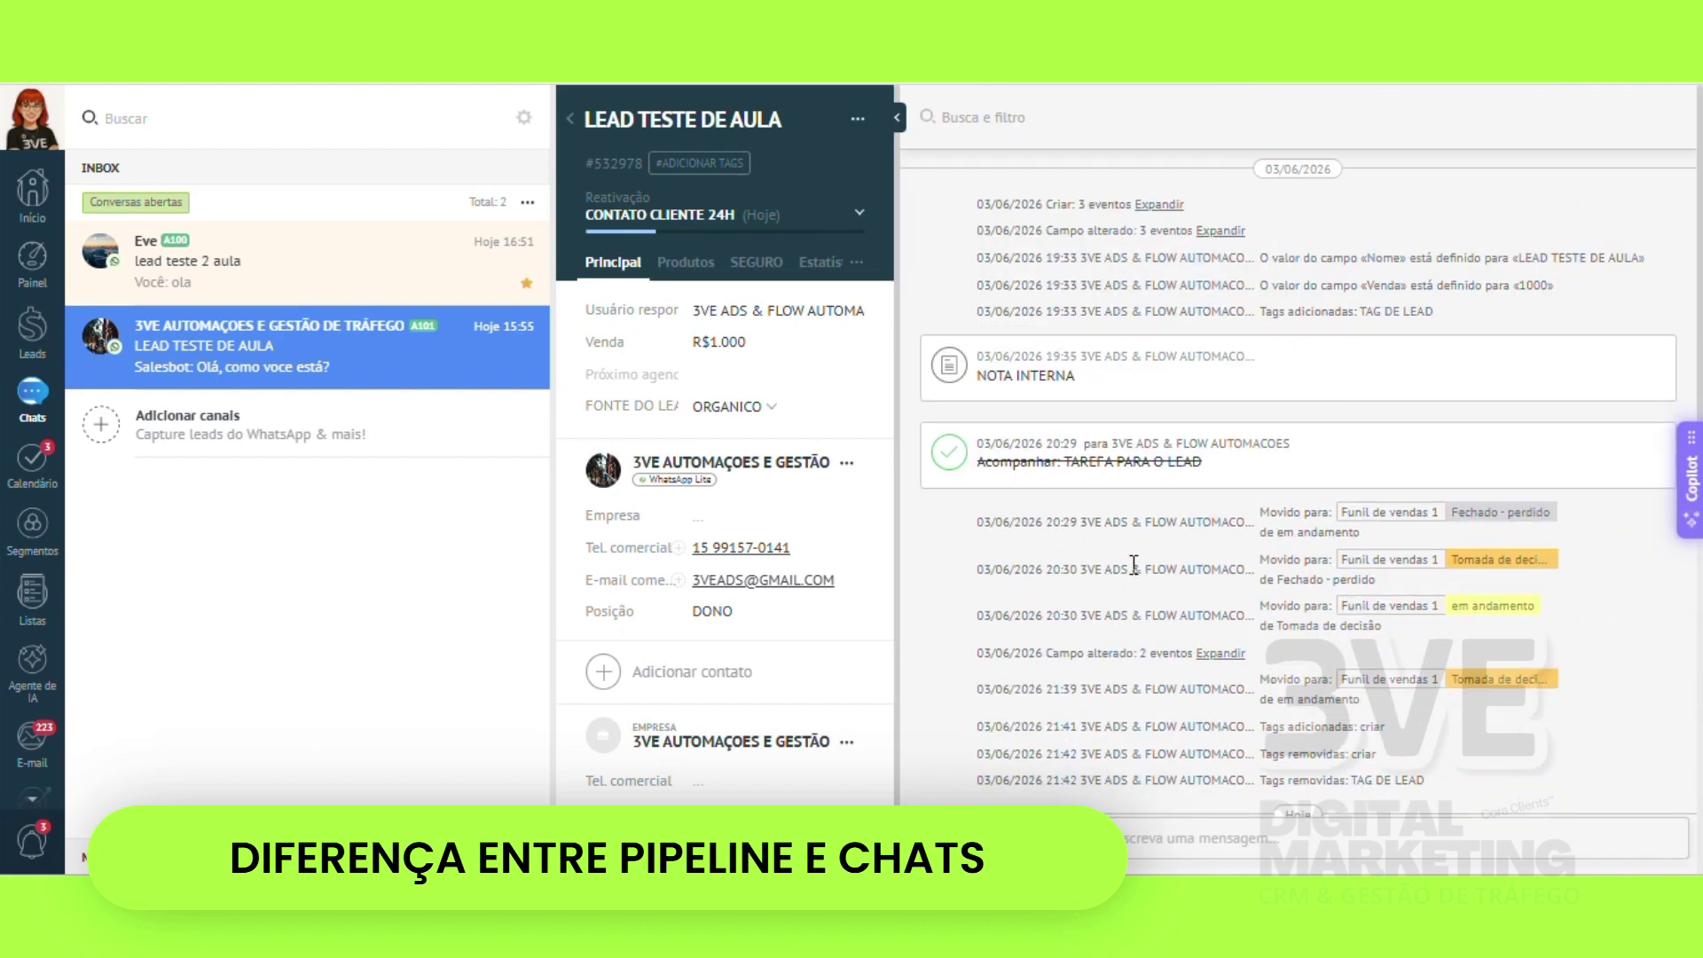
# - Examine the pipeline stages and responsible-user options available in the lead details, leaving both selections as they are
pyautogui.click(772, 215)
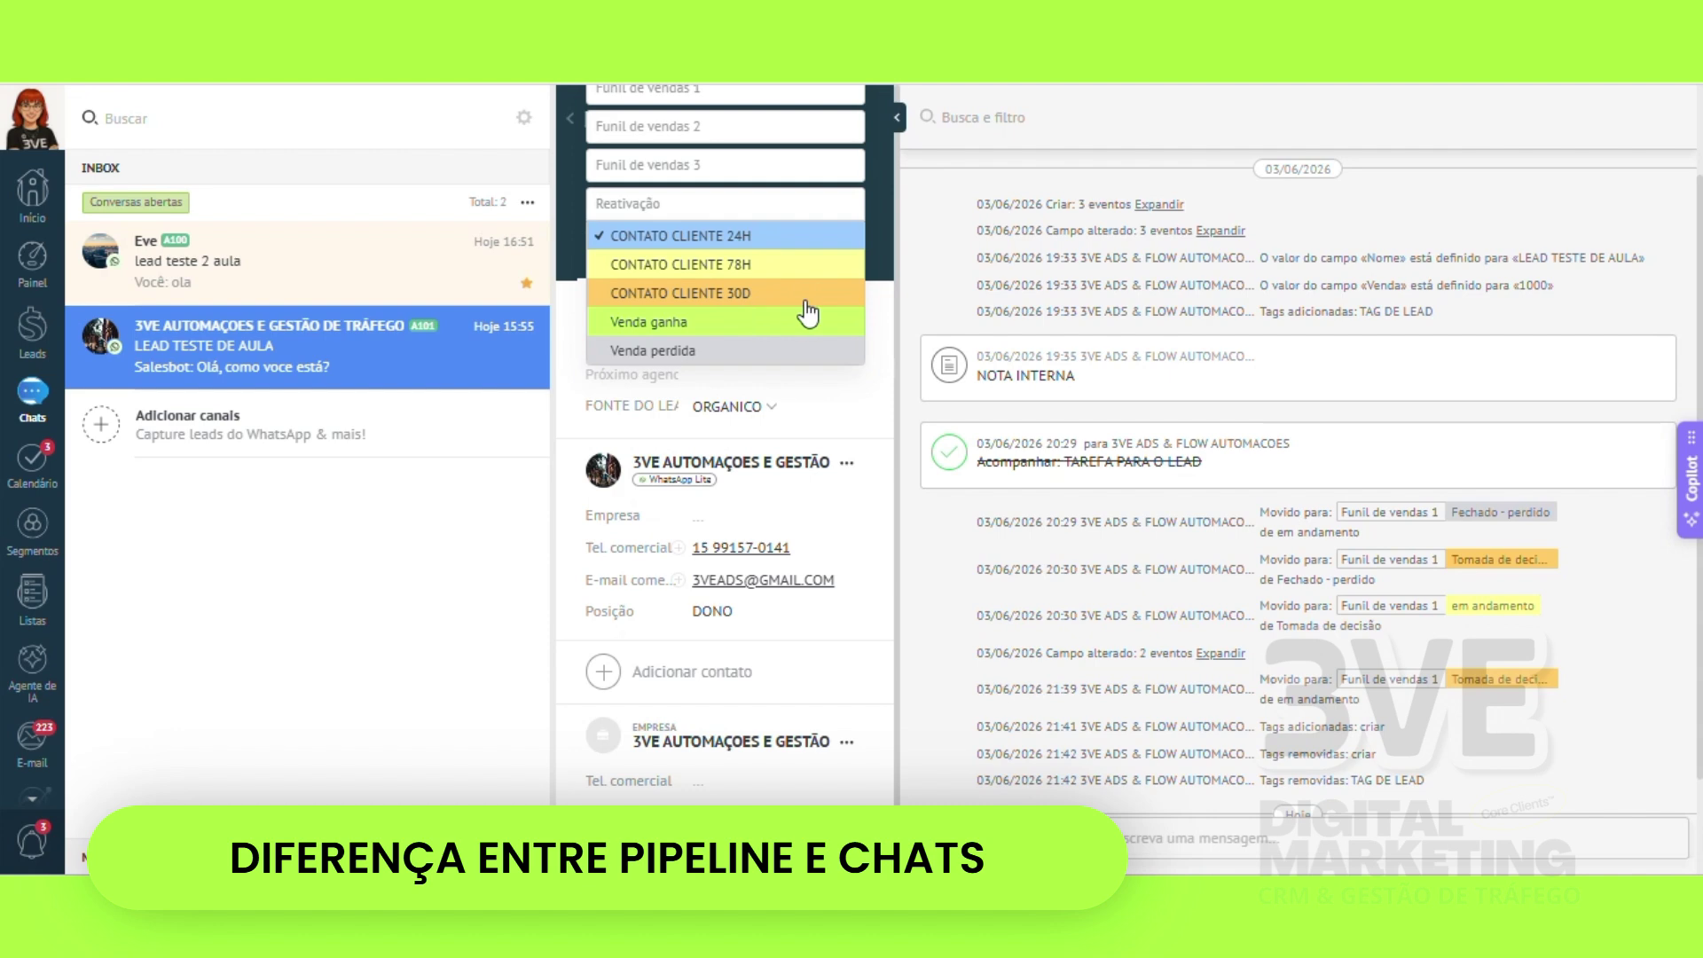
pyautogui.click(911, 323)
pyautogui.click(778, 309)
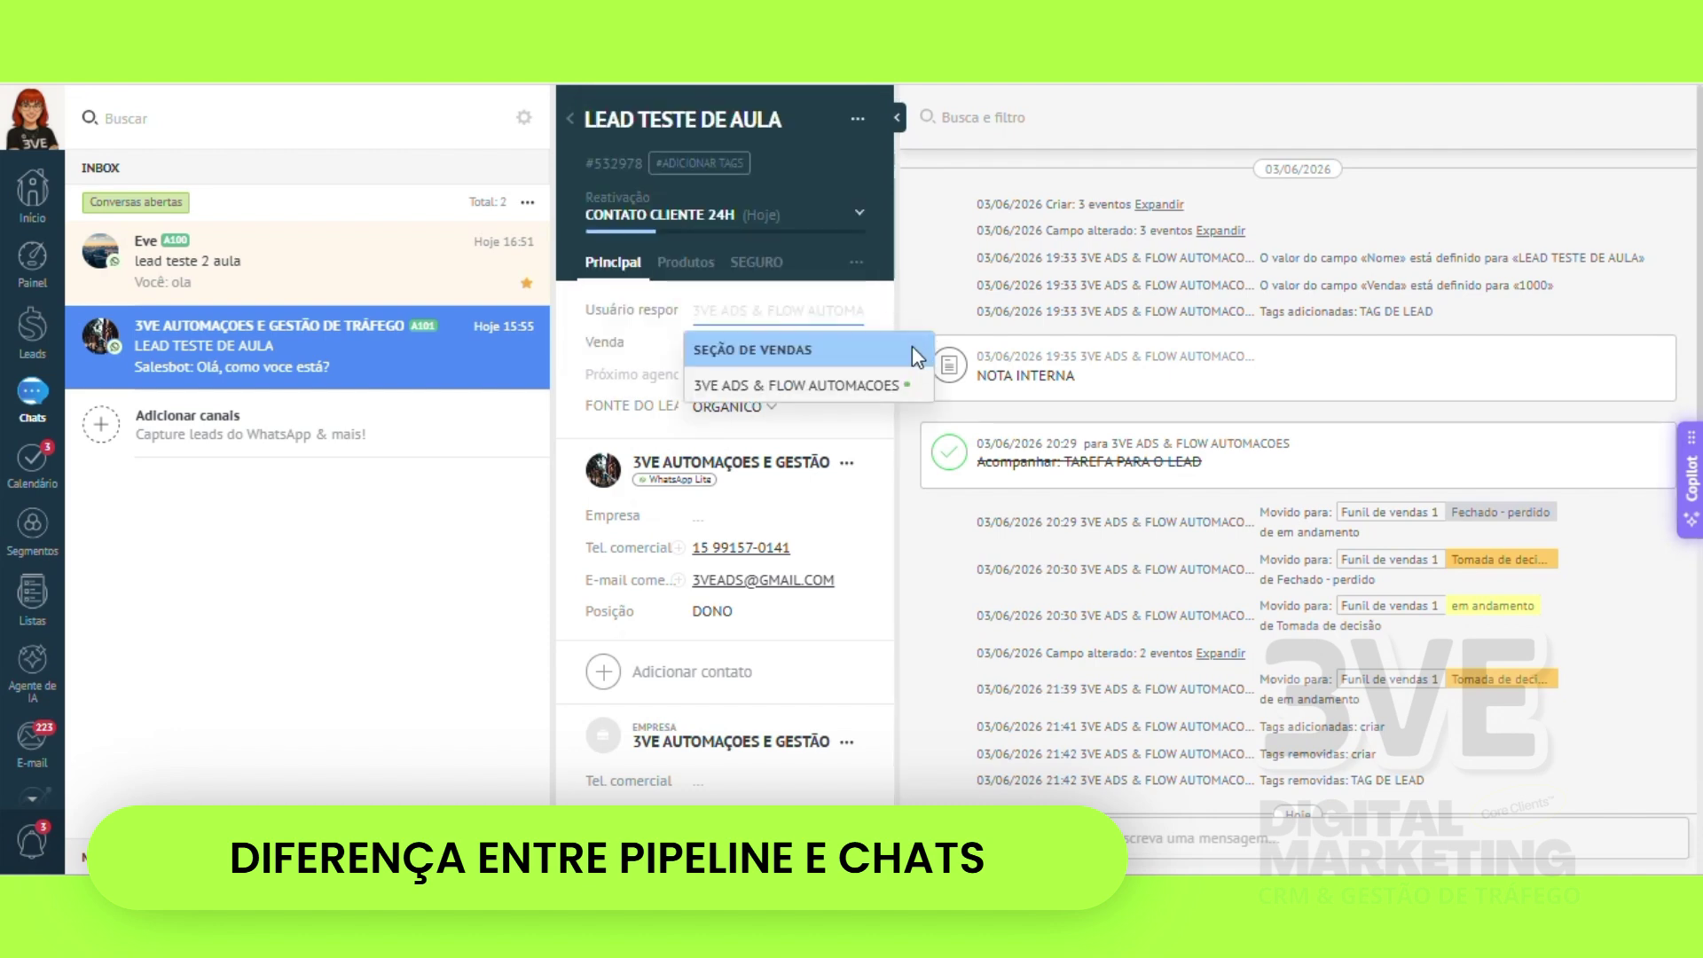
pyautogui.click(900, 297)
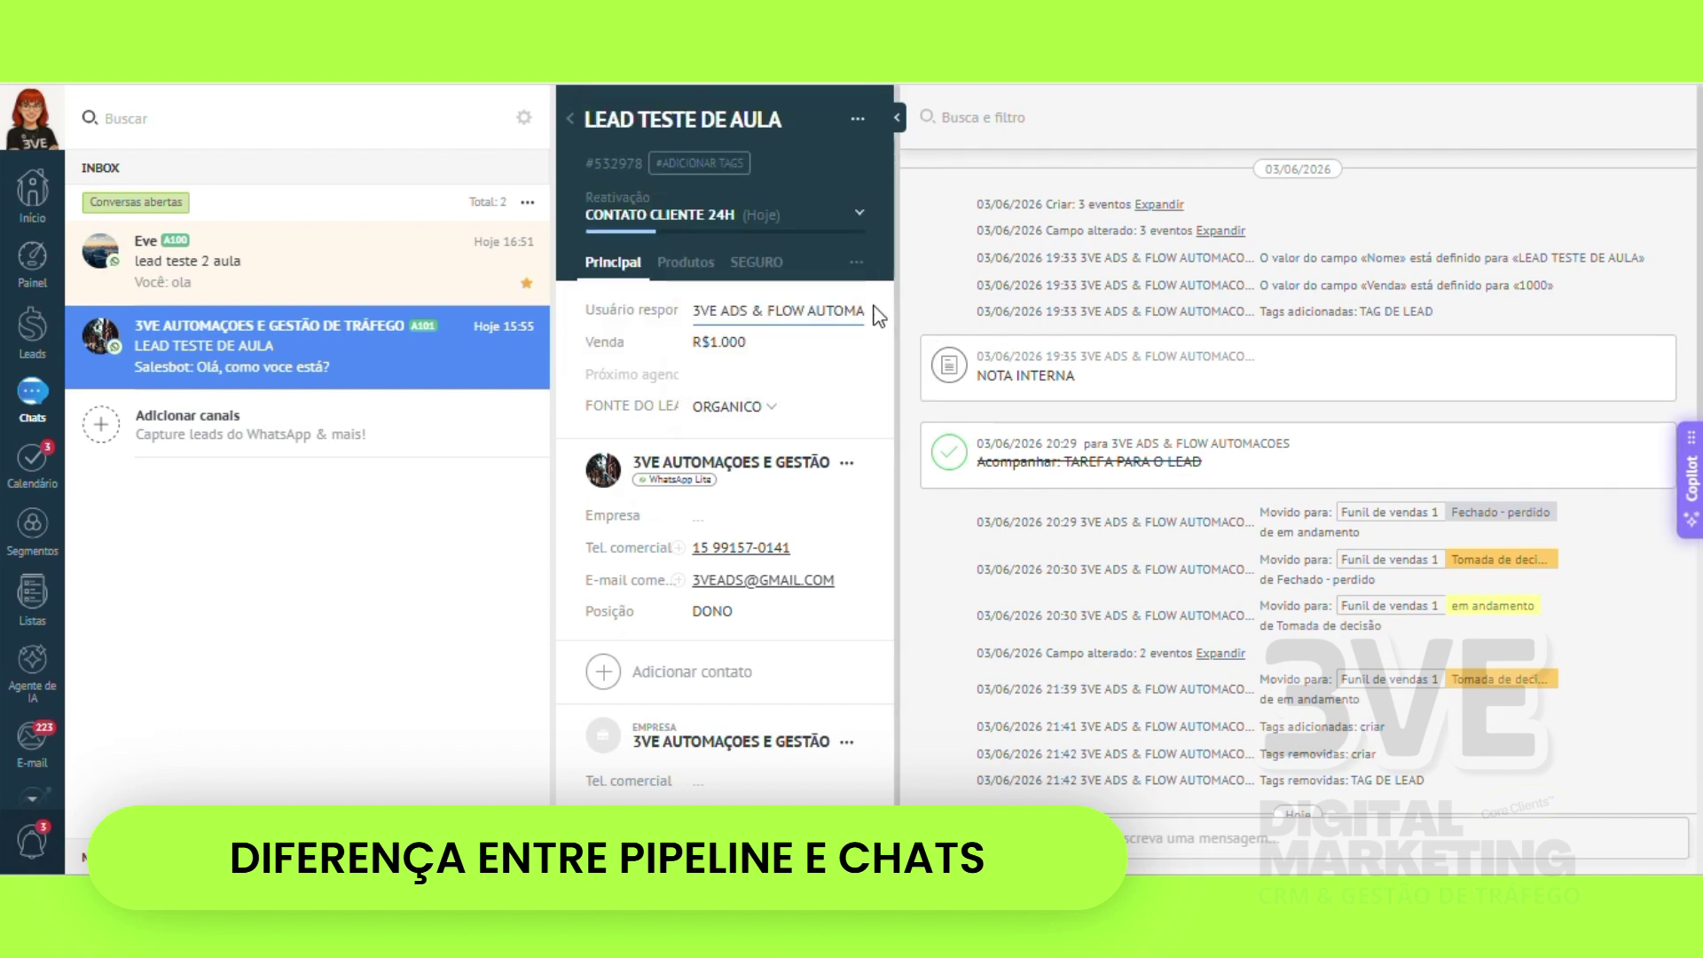
# - Look over the contact fields in the lead details, collapse the details and expand them again
pyautogui.click(953, 838)
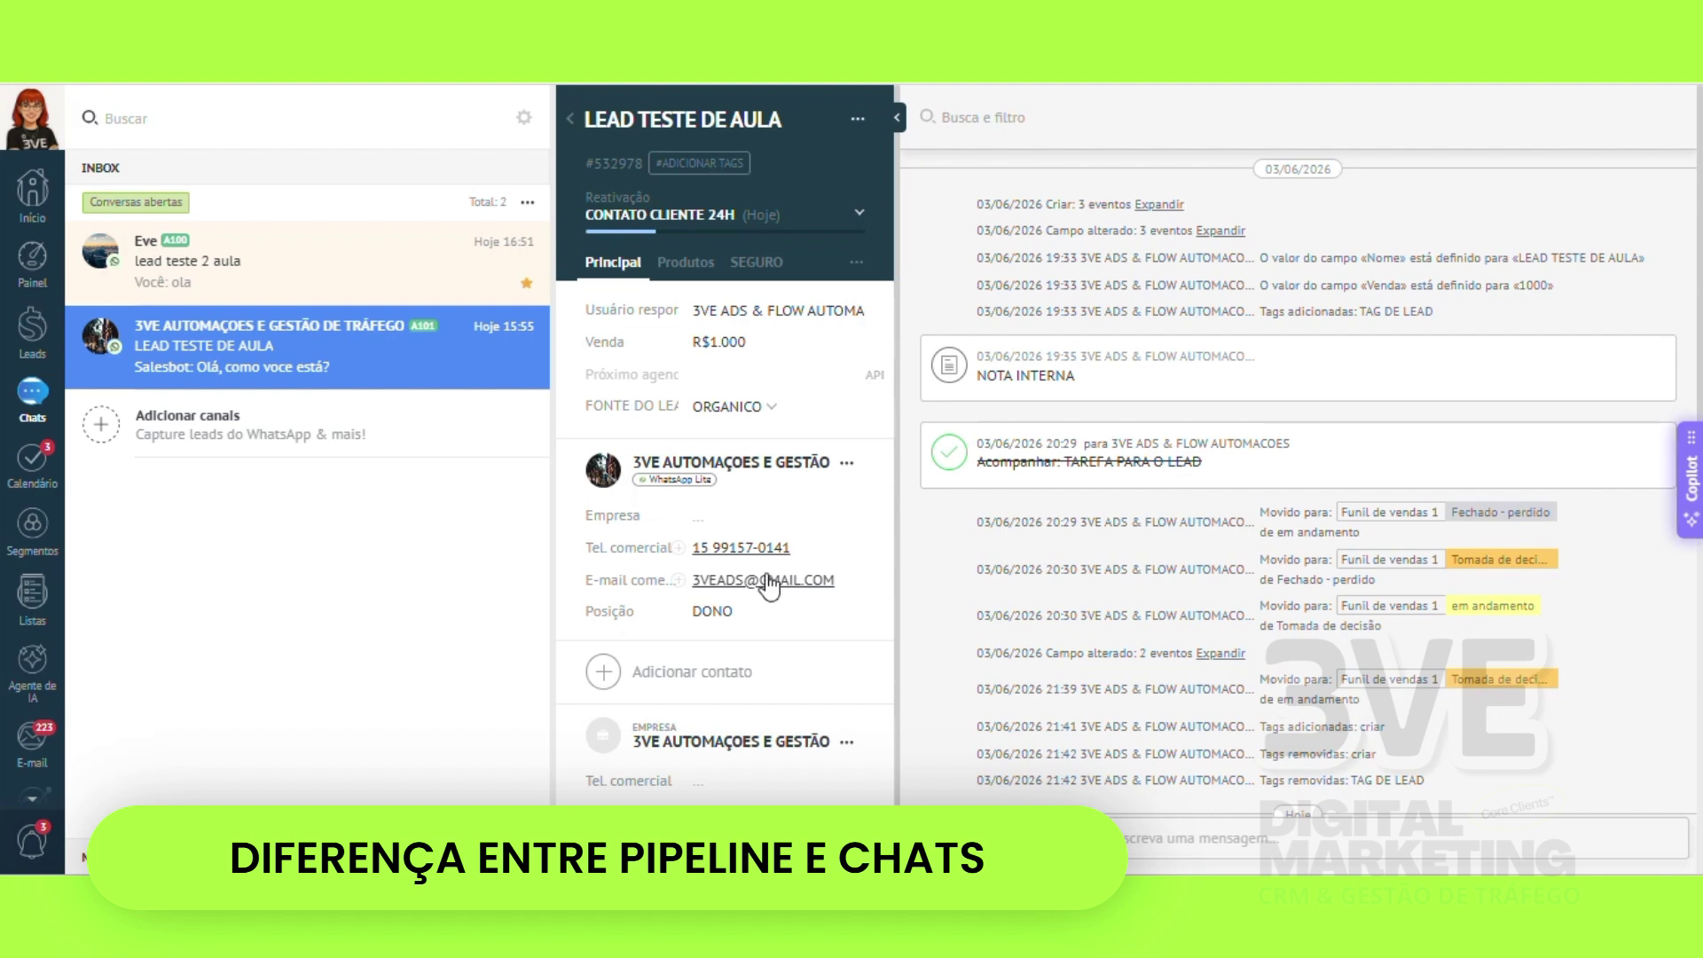
pyautogui.scroll(-1, 769, 588)
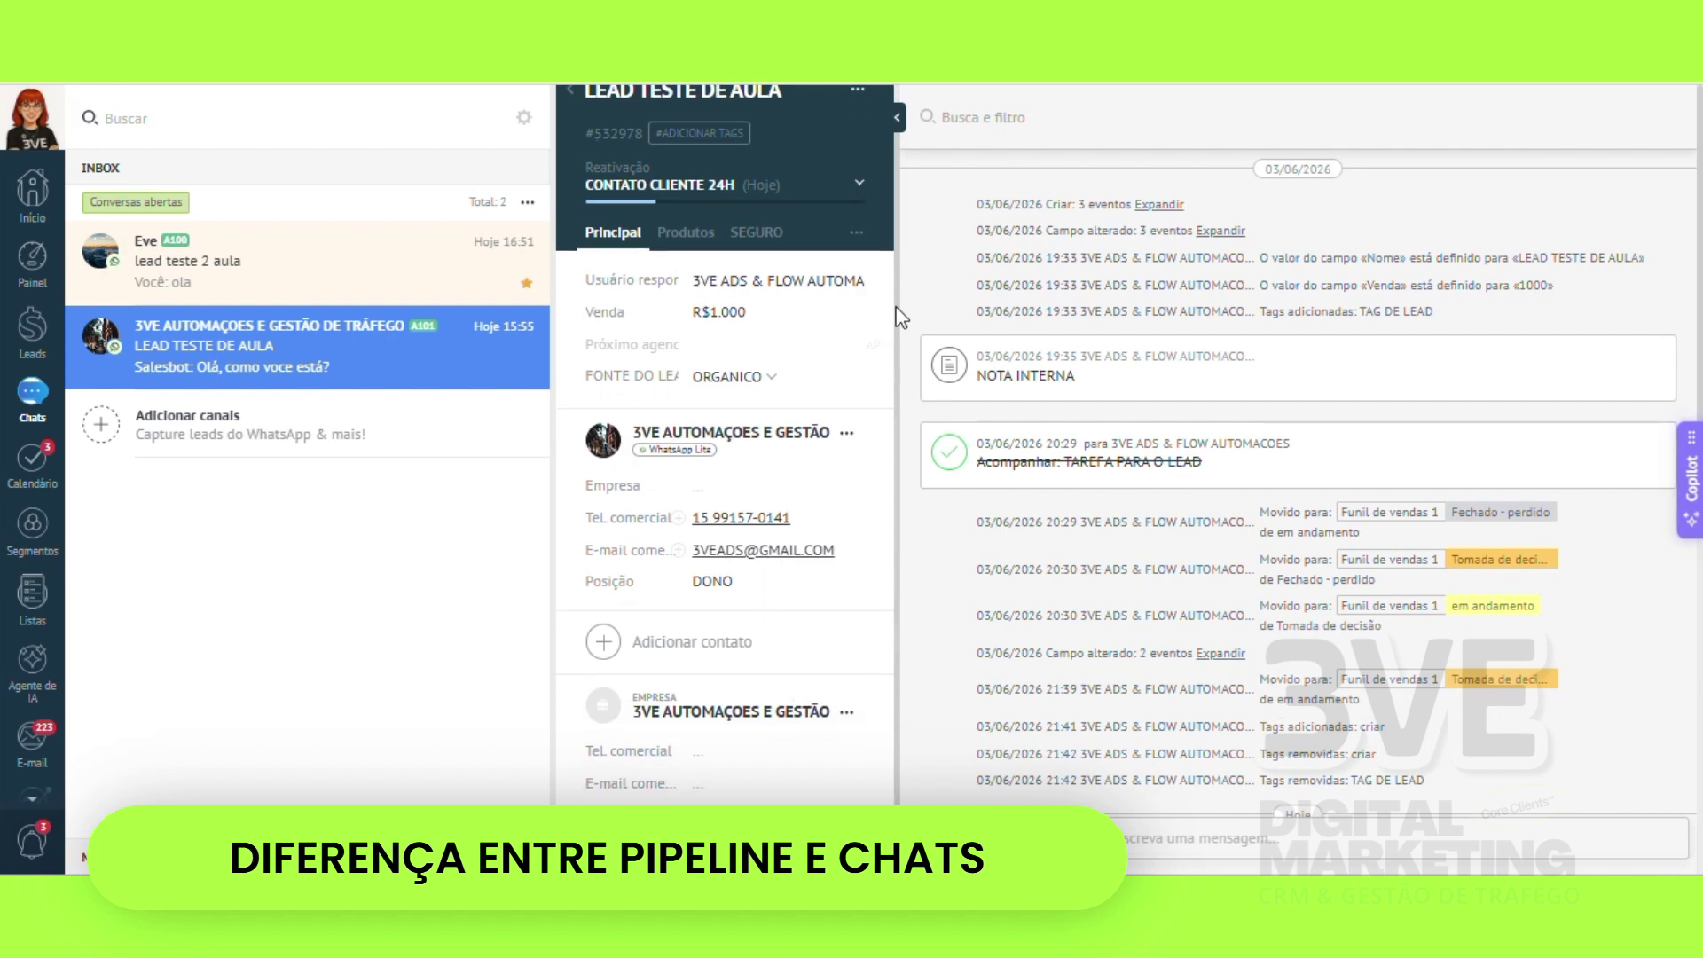
pyautogui.click(899, 119)
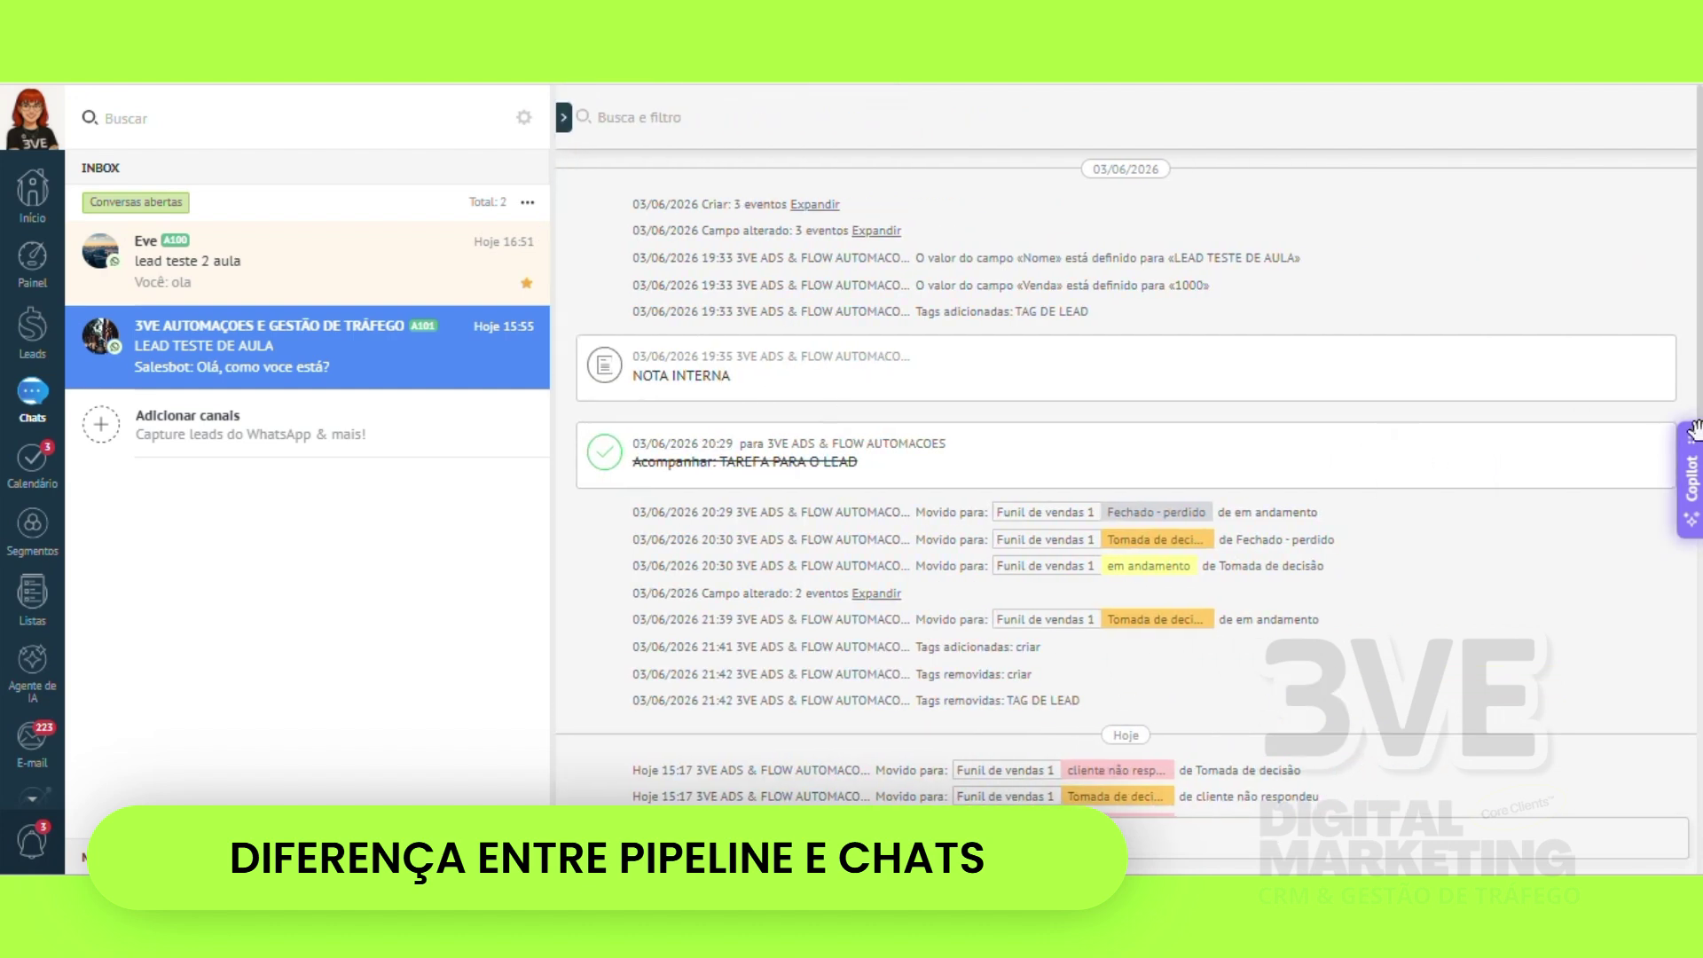
pyautogui.click(566, 116)
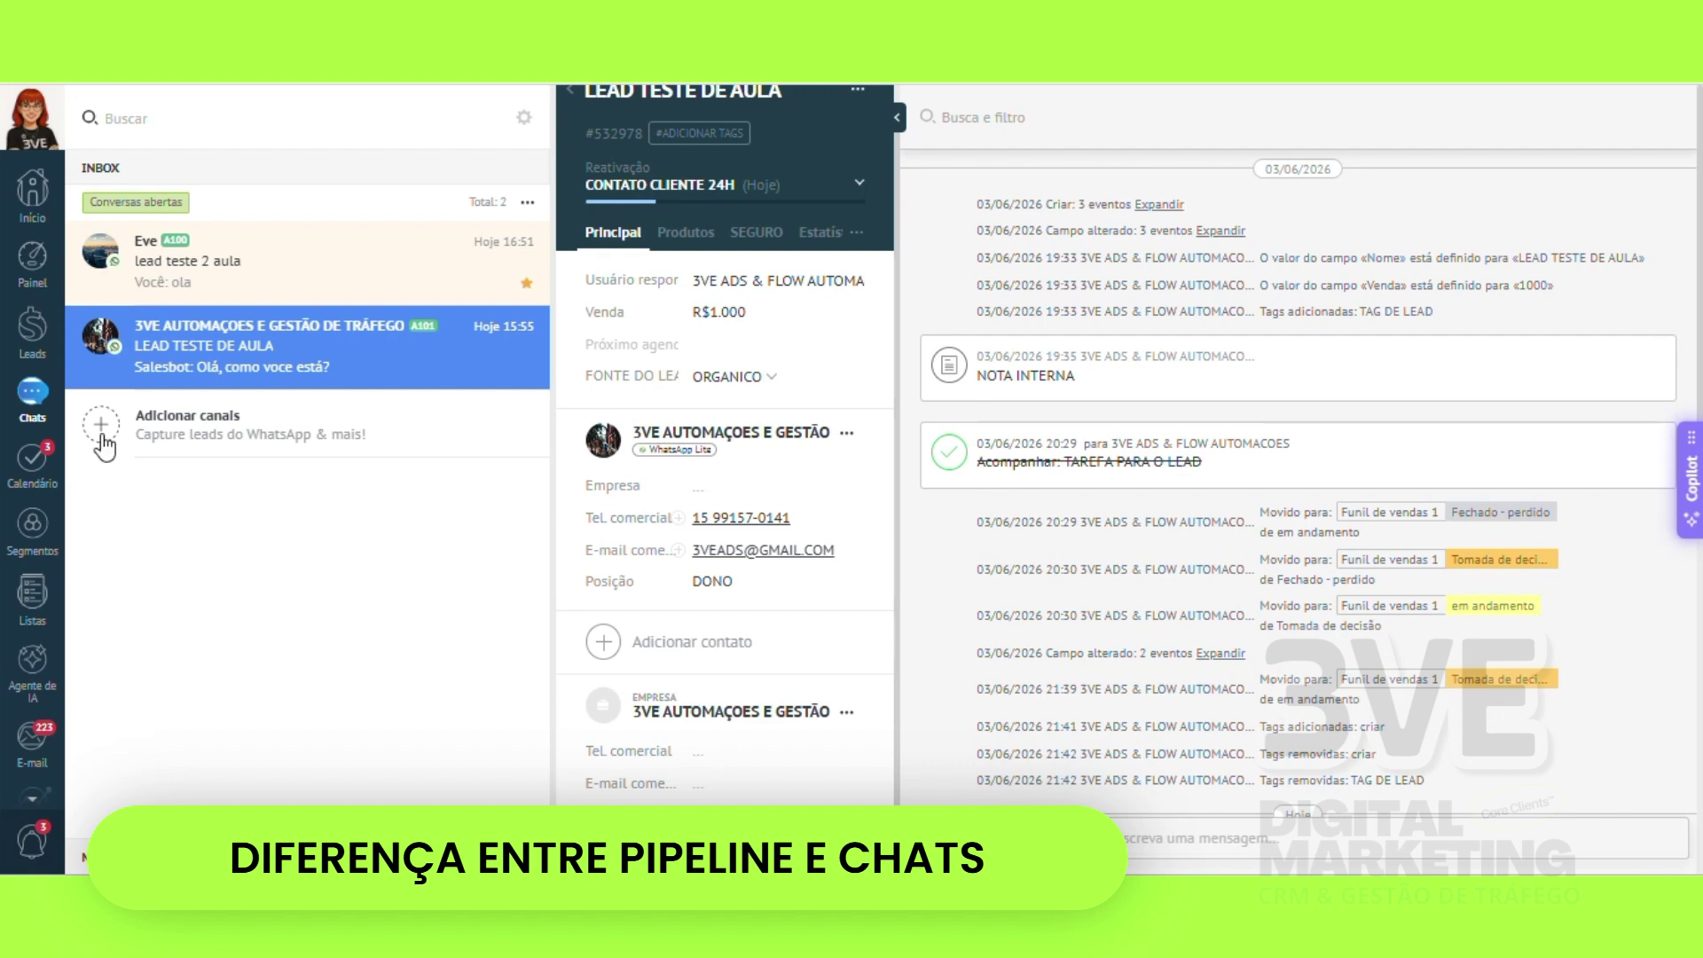
# - Move LEAD TESTE DE AULA to the Contato inicial stage of Funil de vendas 1 from its chat lead details
pyautogui.click(705, 200)
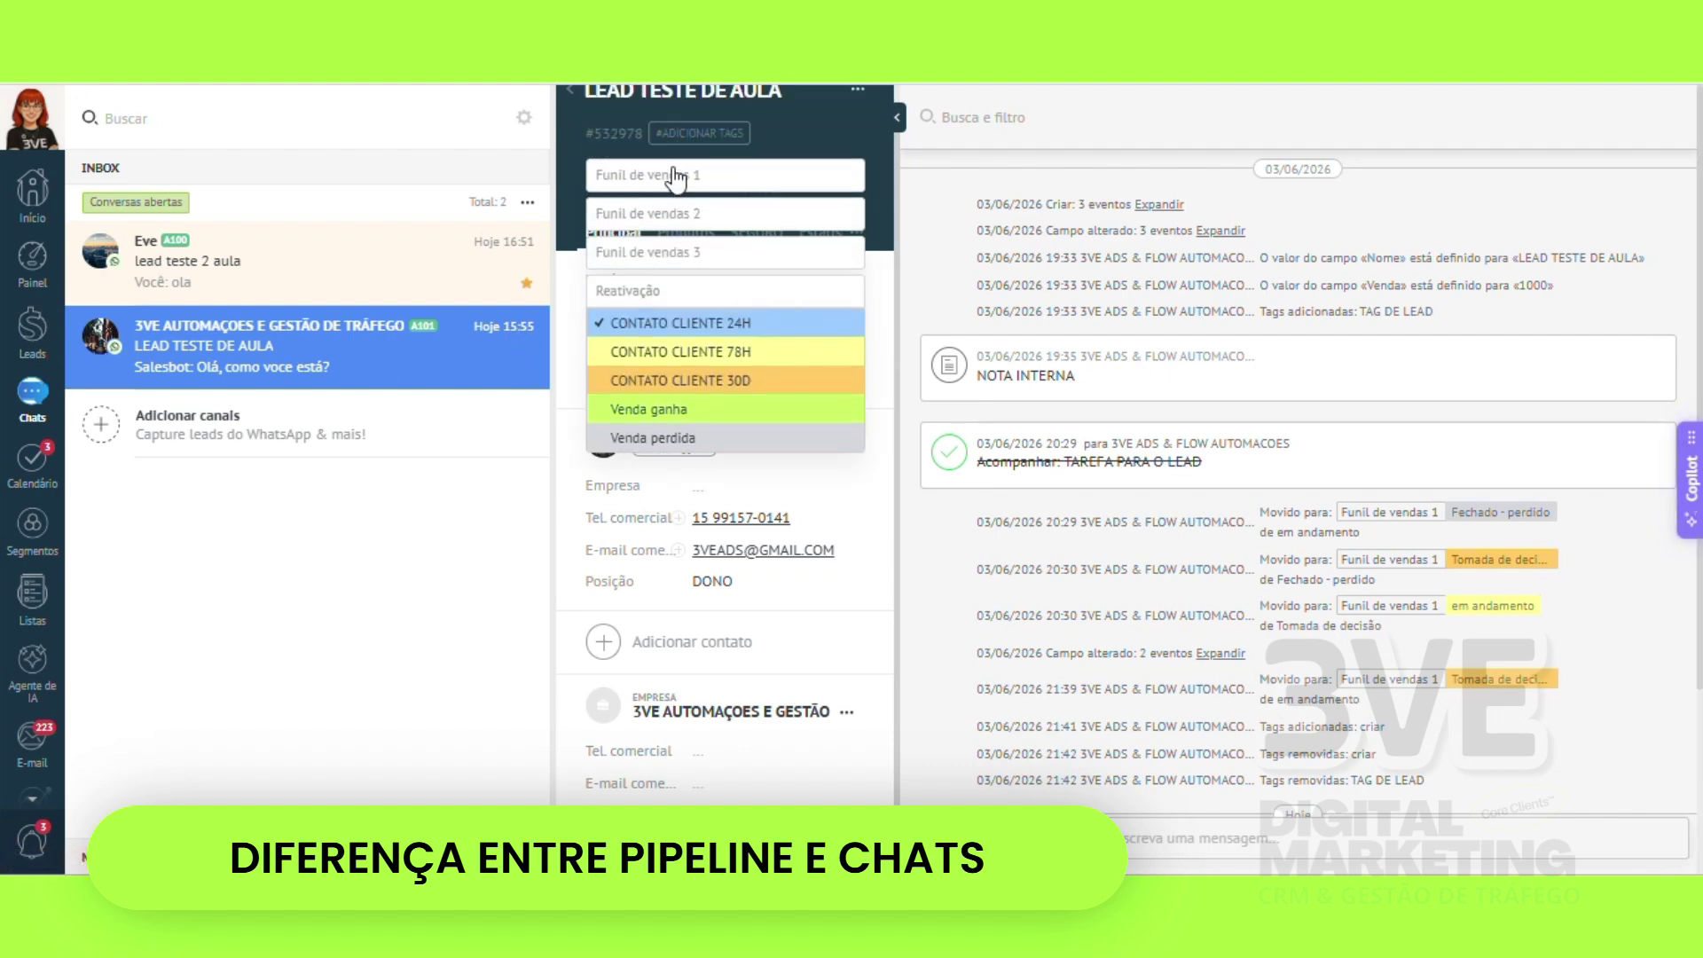
pyautogui.moveTo(674, 178)
pyautogui.click(674, 212)
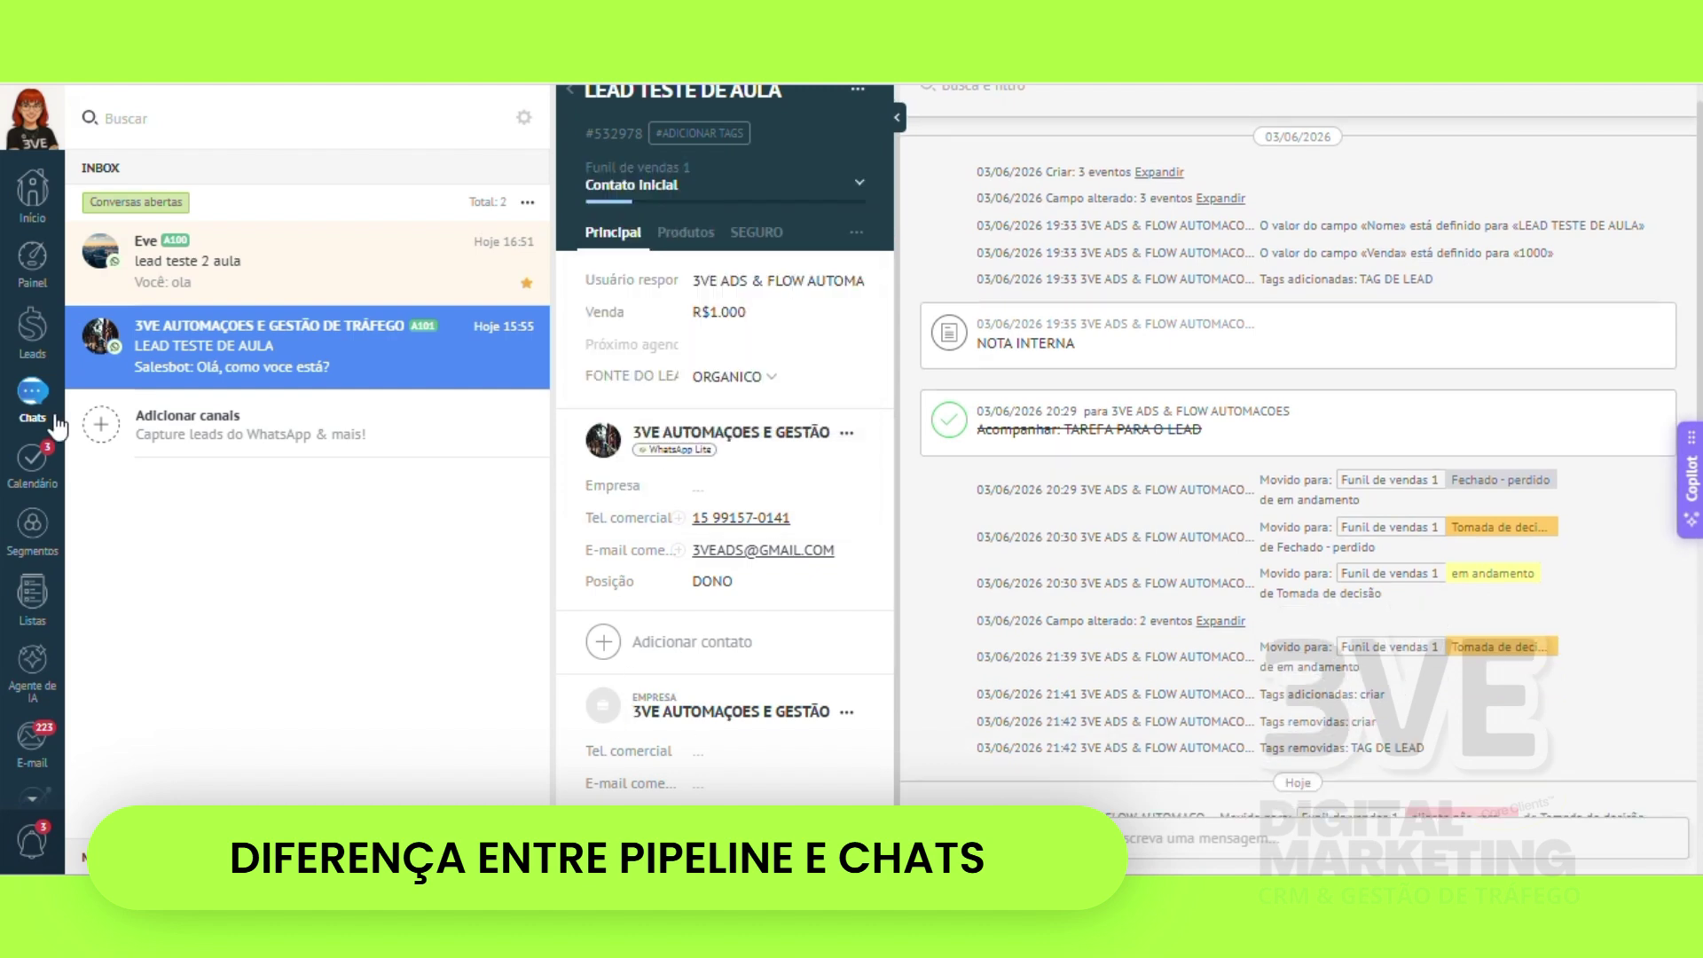
# - Move the LEAD TESTE DE AULA card to the TOMADA DE DECISÃO stage on the Leads board
pyautogui.click(32, 330)
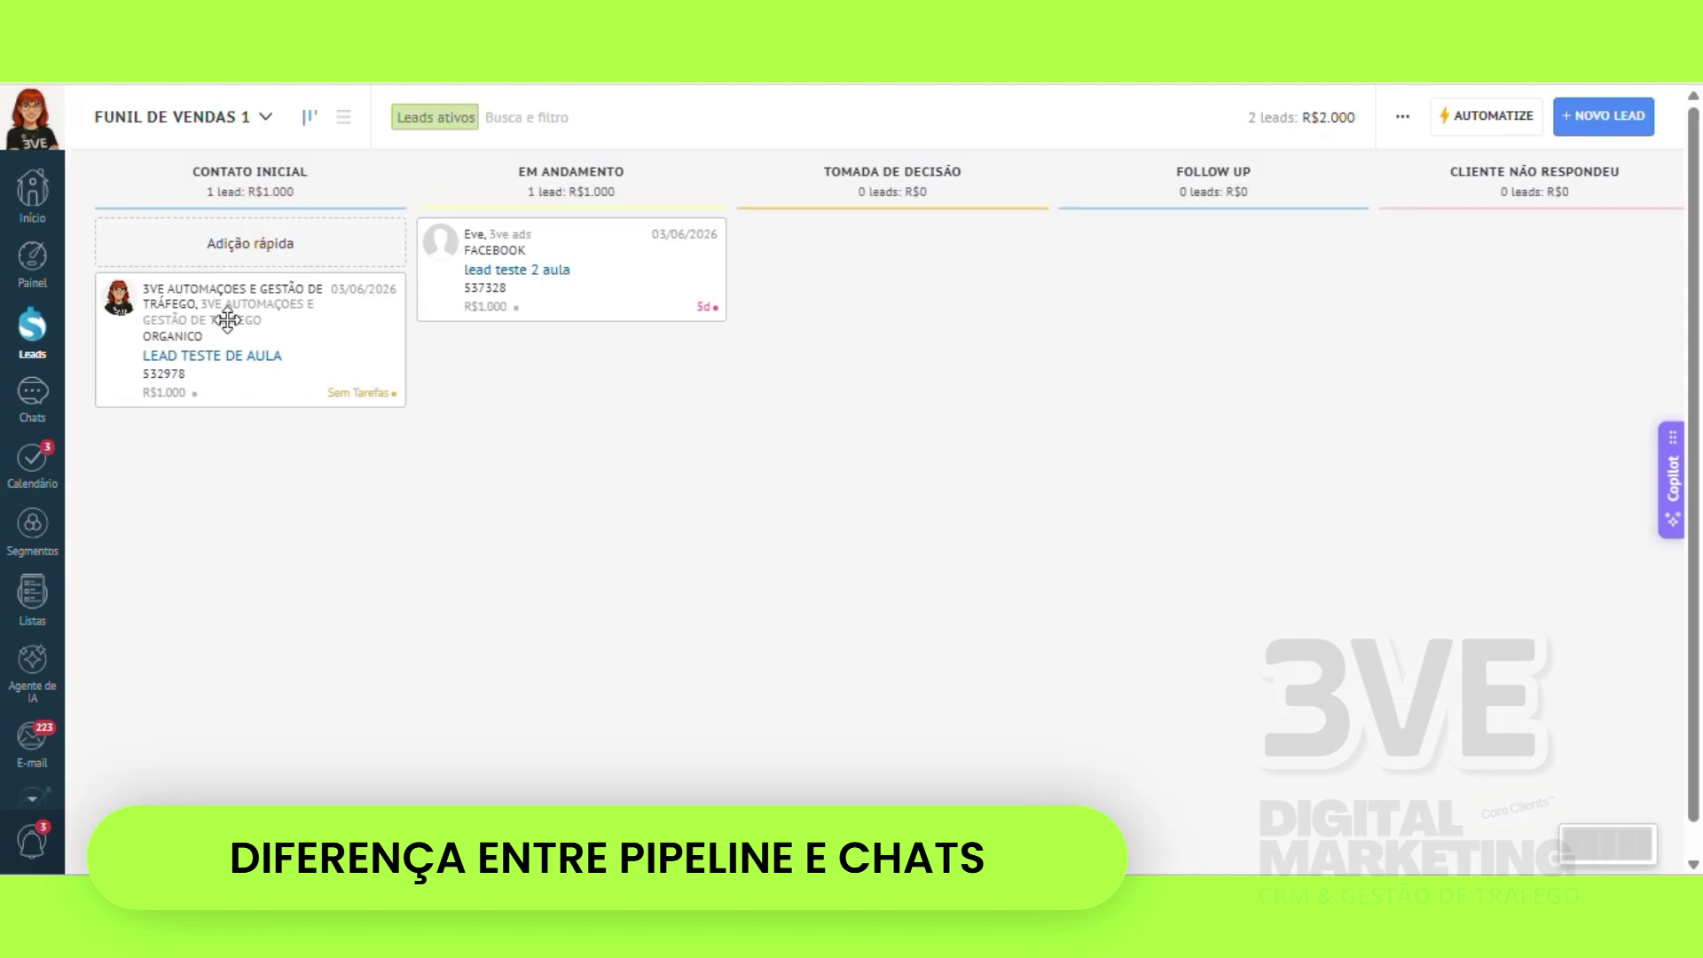
pyautogui.moveTo(197, 338); pyautogui.dragTo(877, 308)
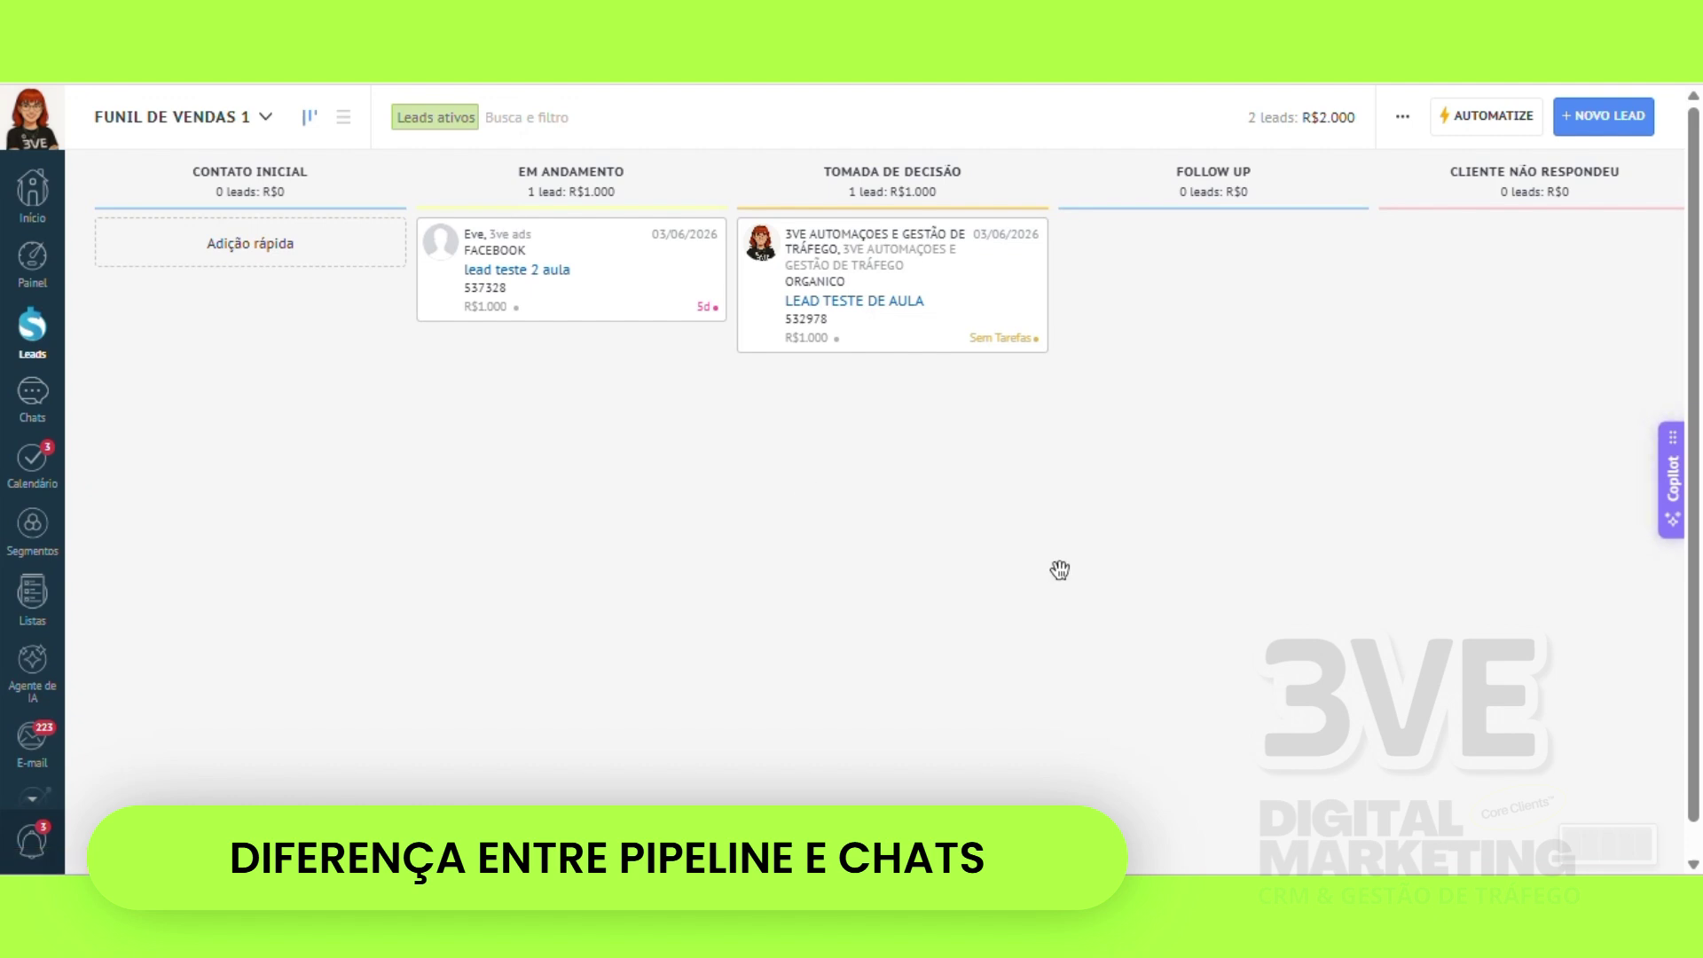
# - Return to the Chats inbox and open the highlighted lead teste 2 aula conversation
pyautogui.click(32, 400)
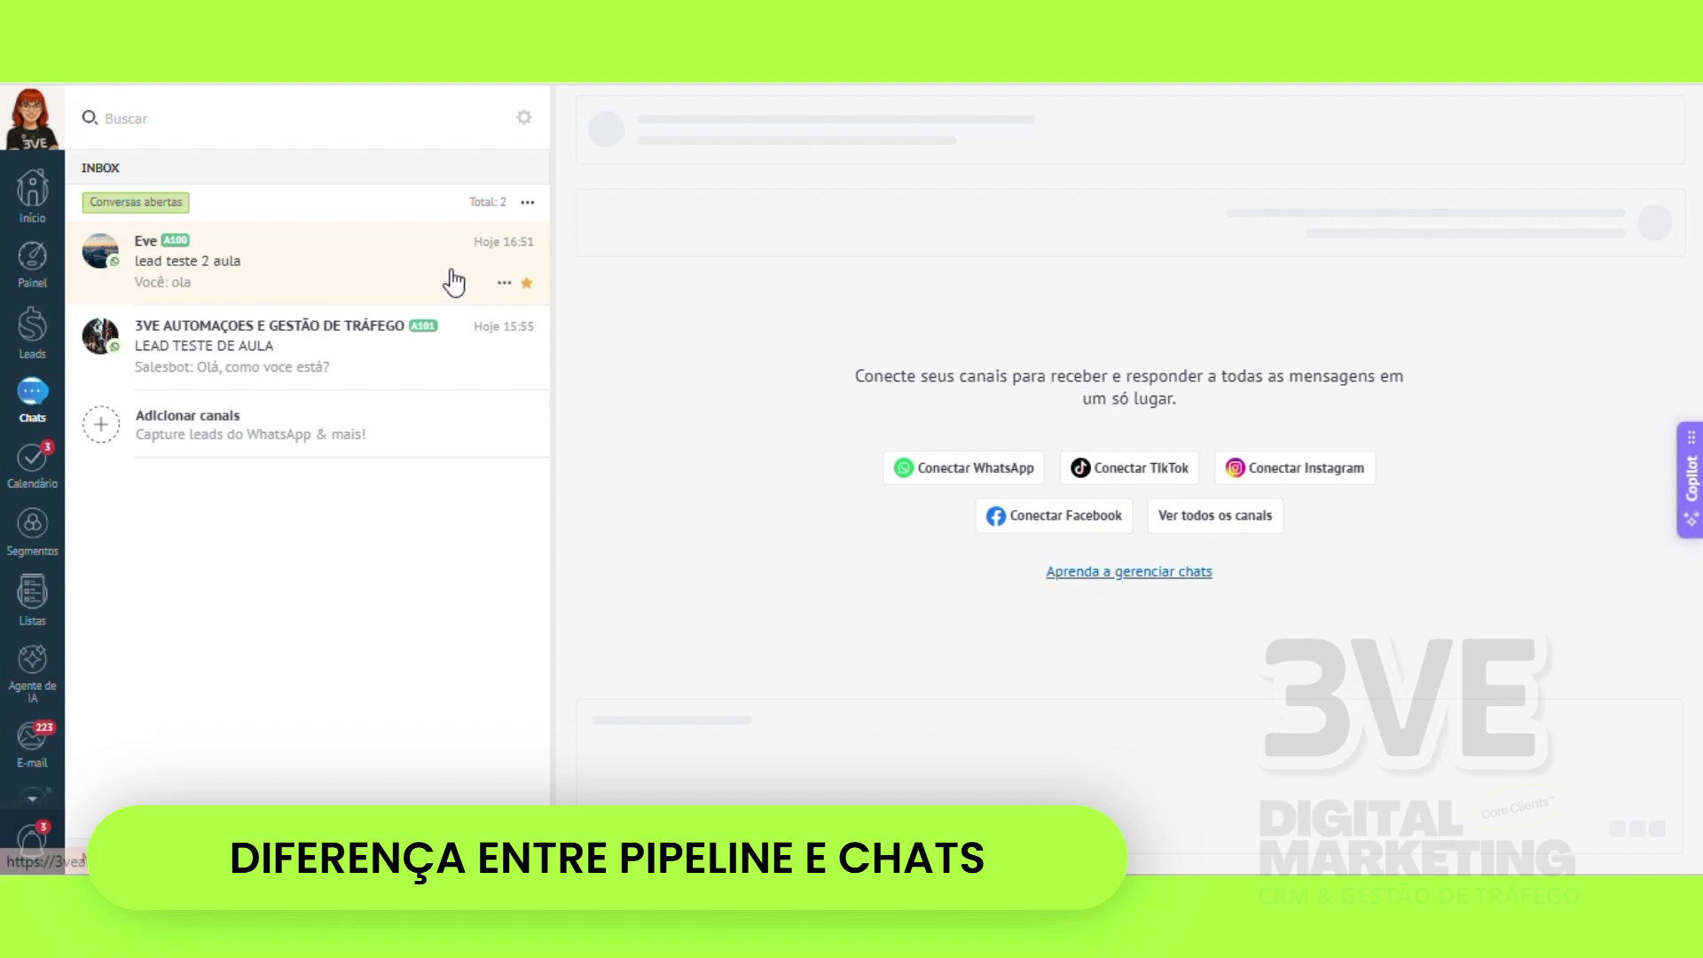
pyautogui.click(418, 278)
pyautogui.click(527, 284)
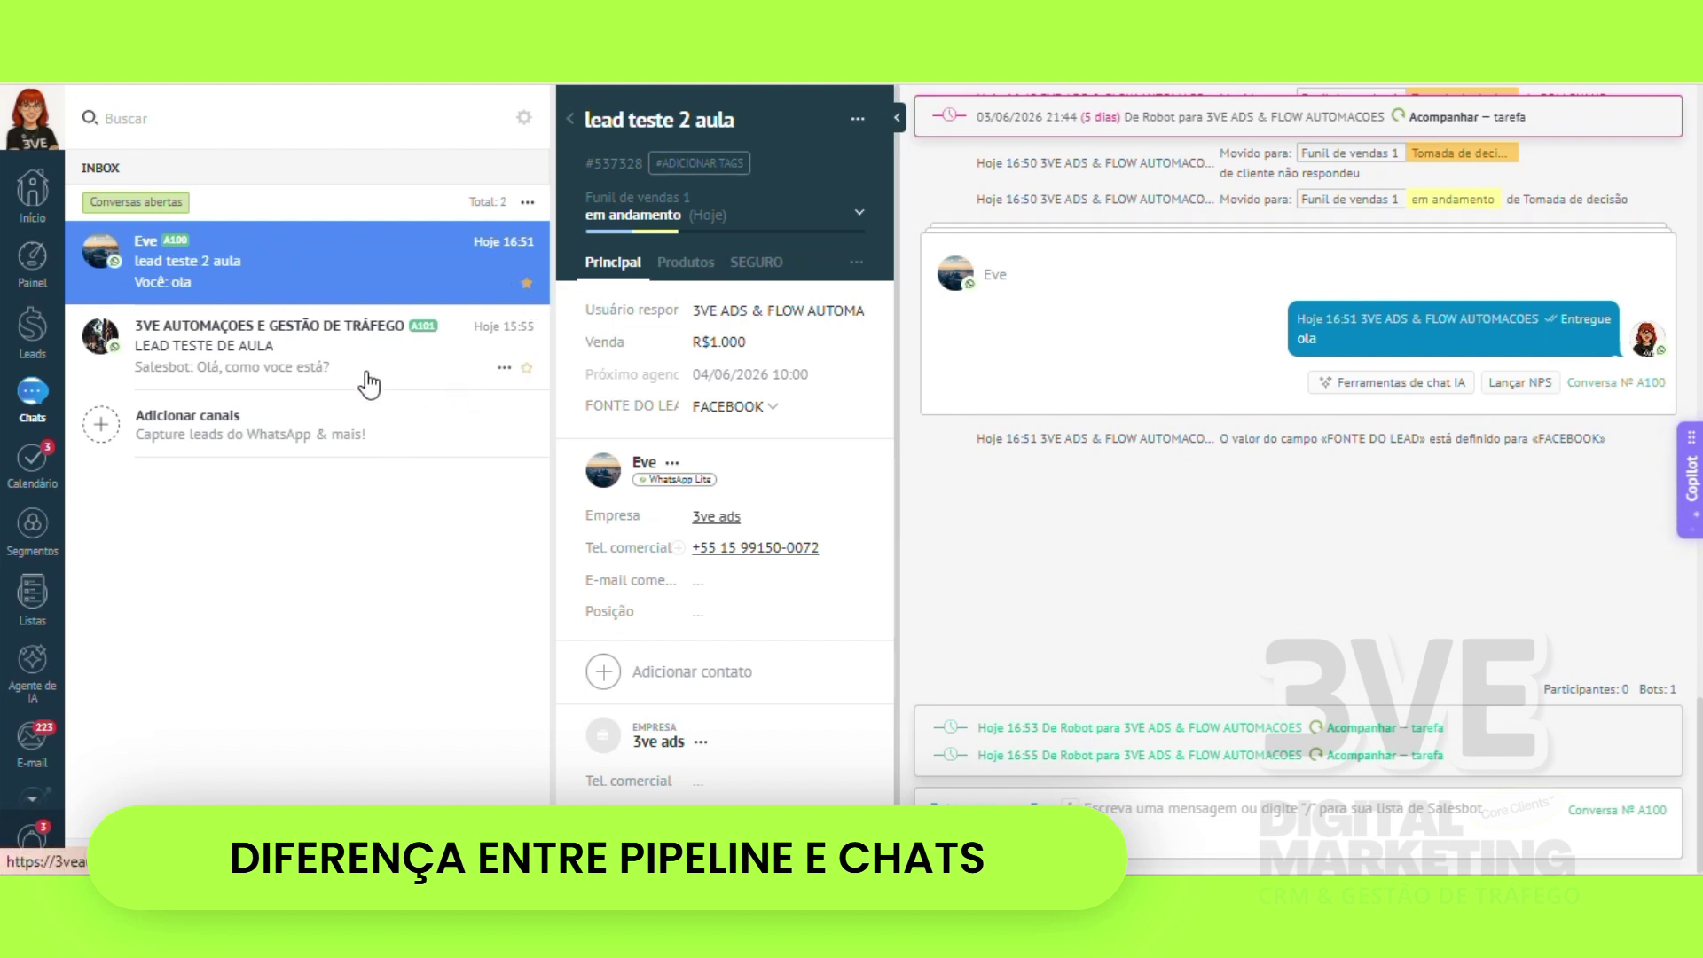
# - Examine the inbox filters, including the date range options, close them unchanged and collapse the lead details
pyautogui.click(282, 201)
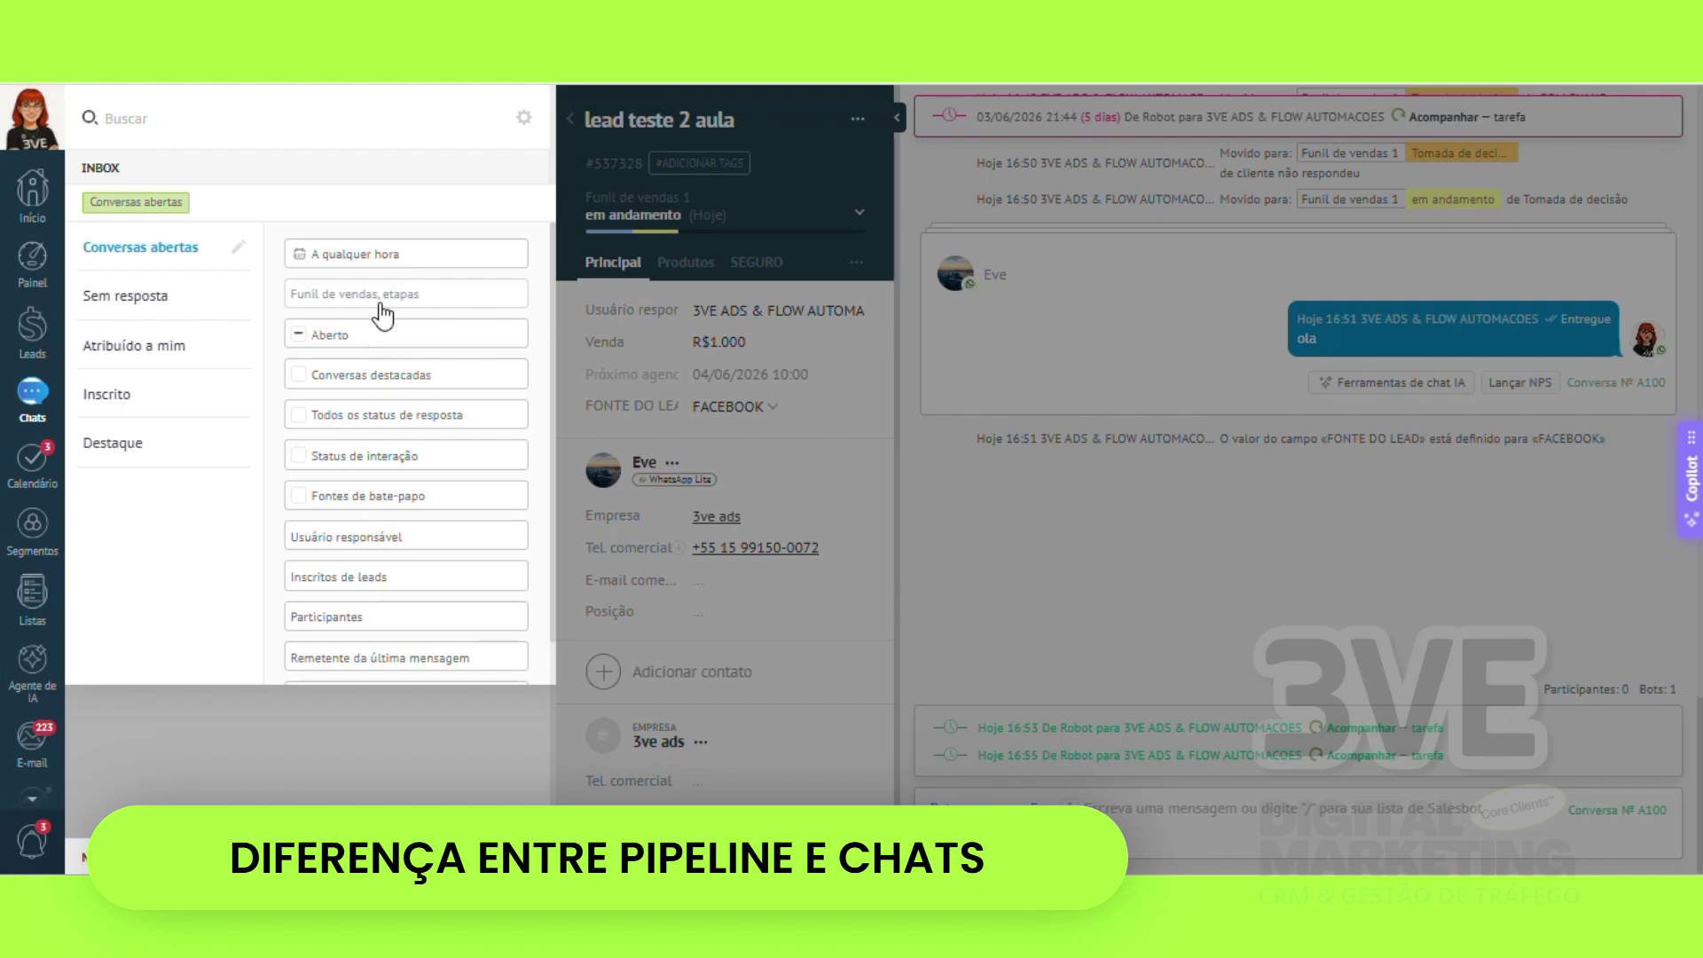
pyautogui.click(396, 256)
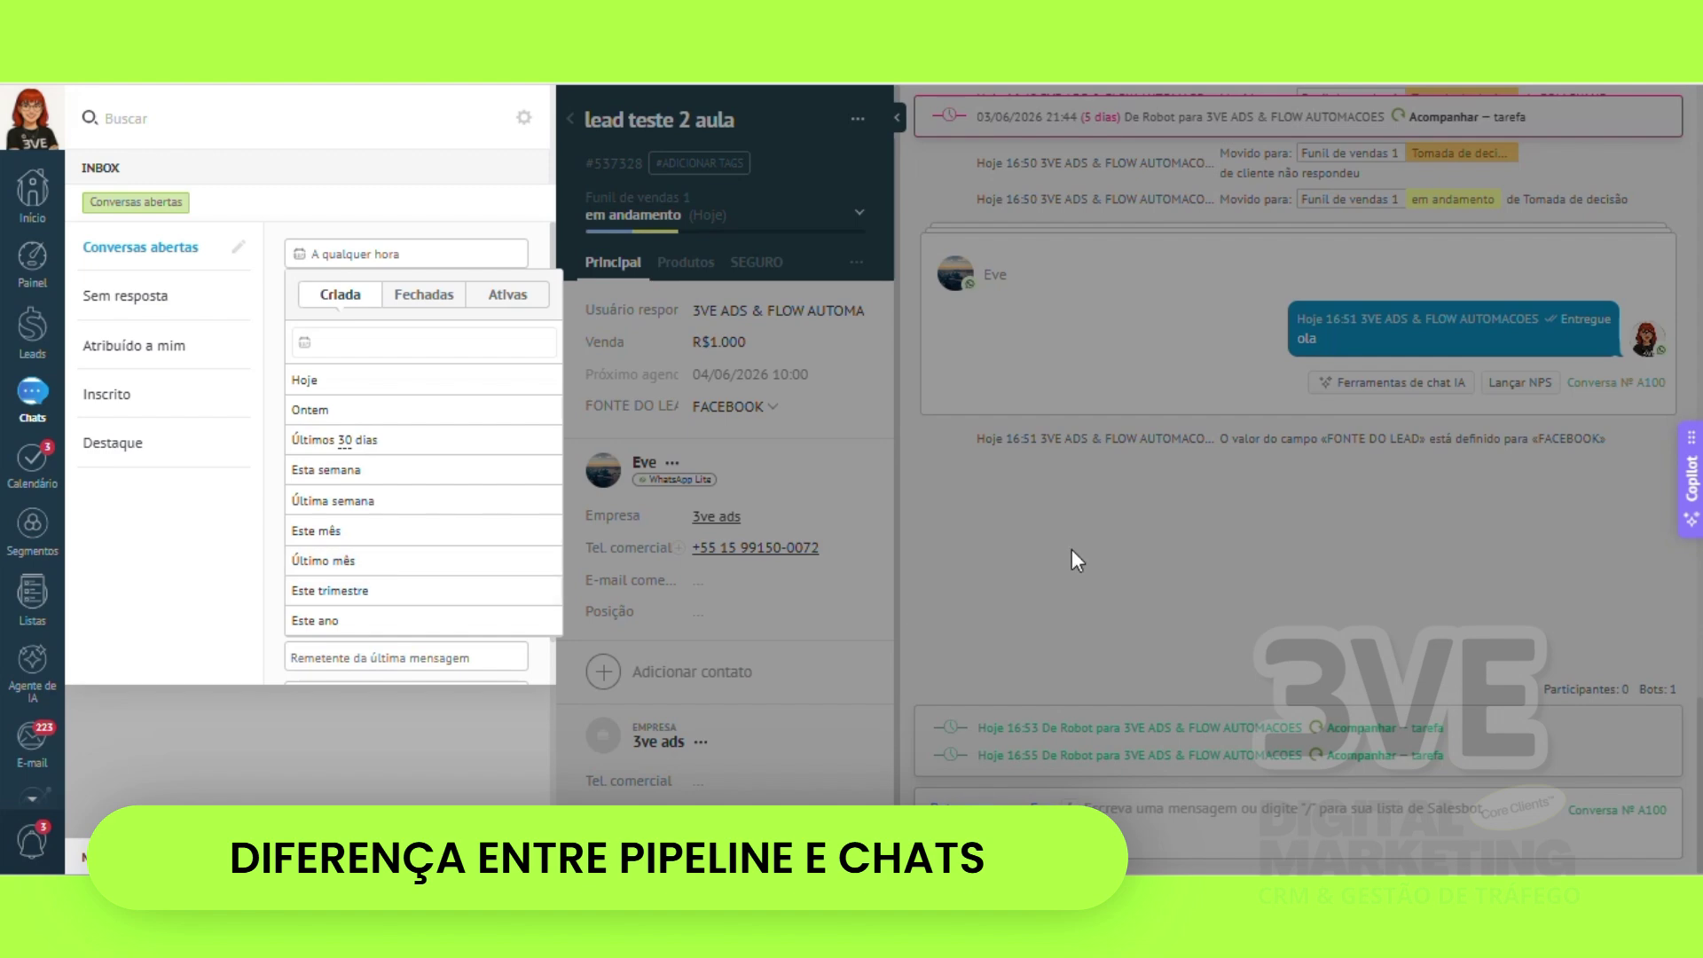
pyautogui.click(983, 505)
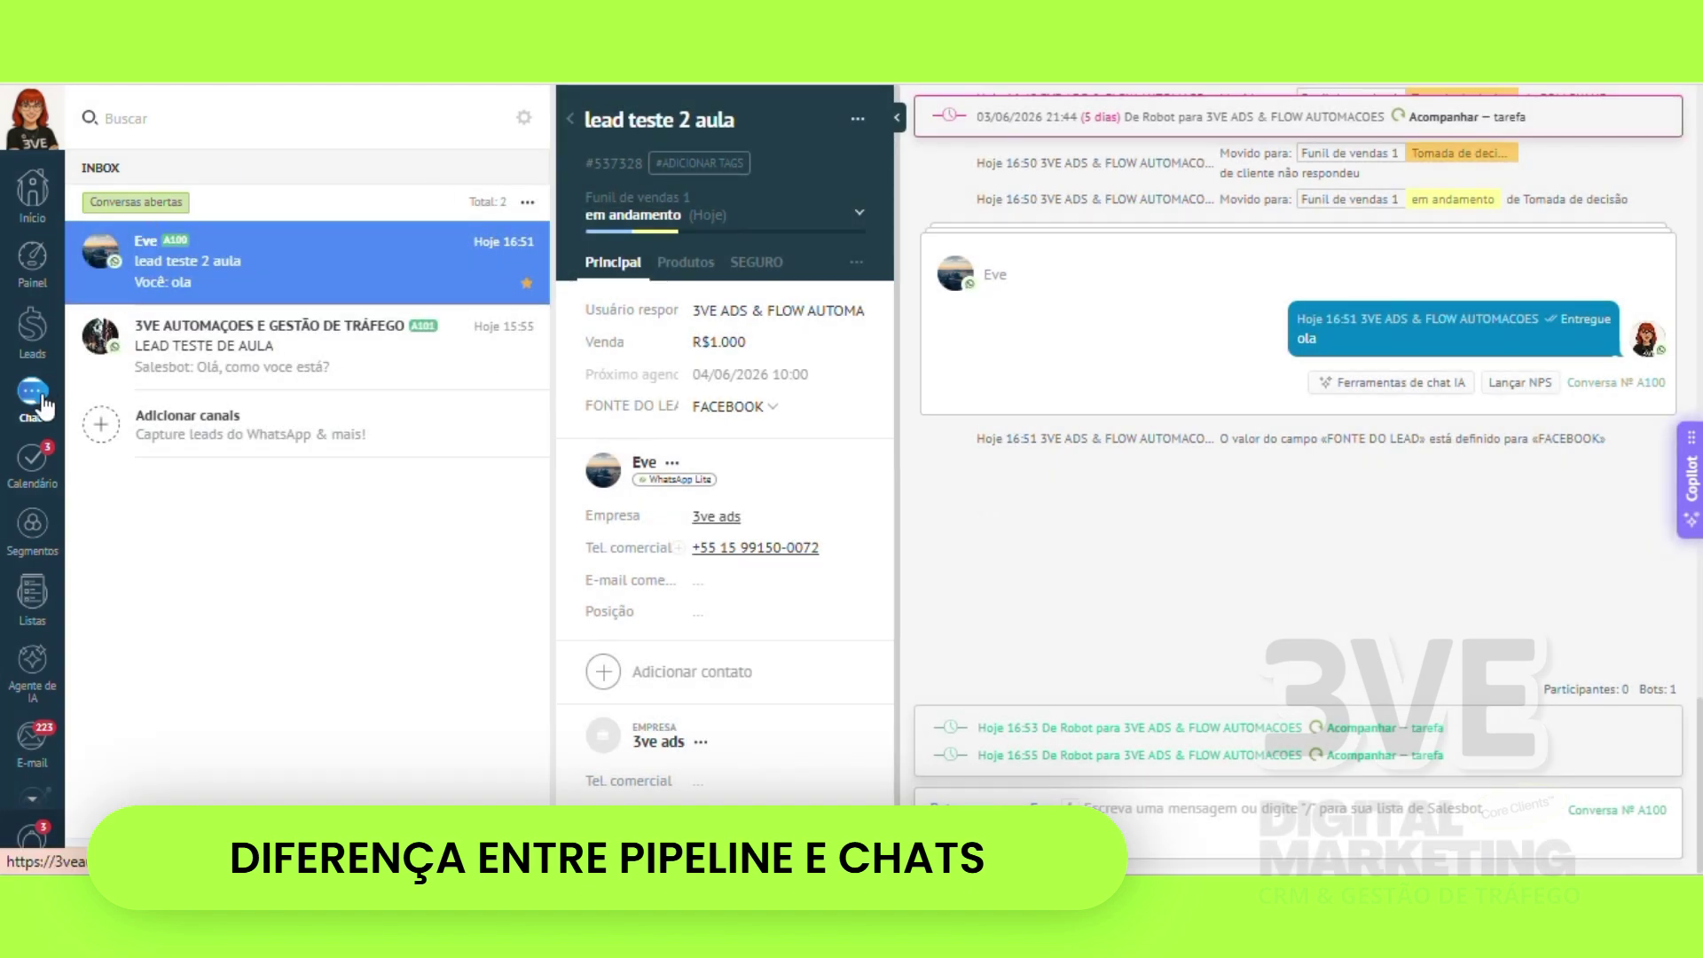
pyautogui.click(905, 117)
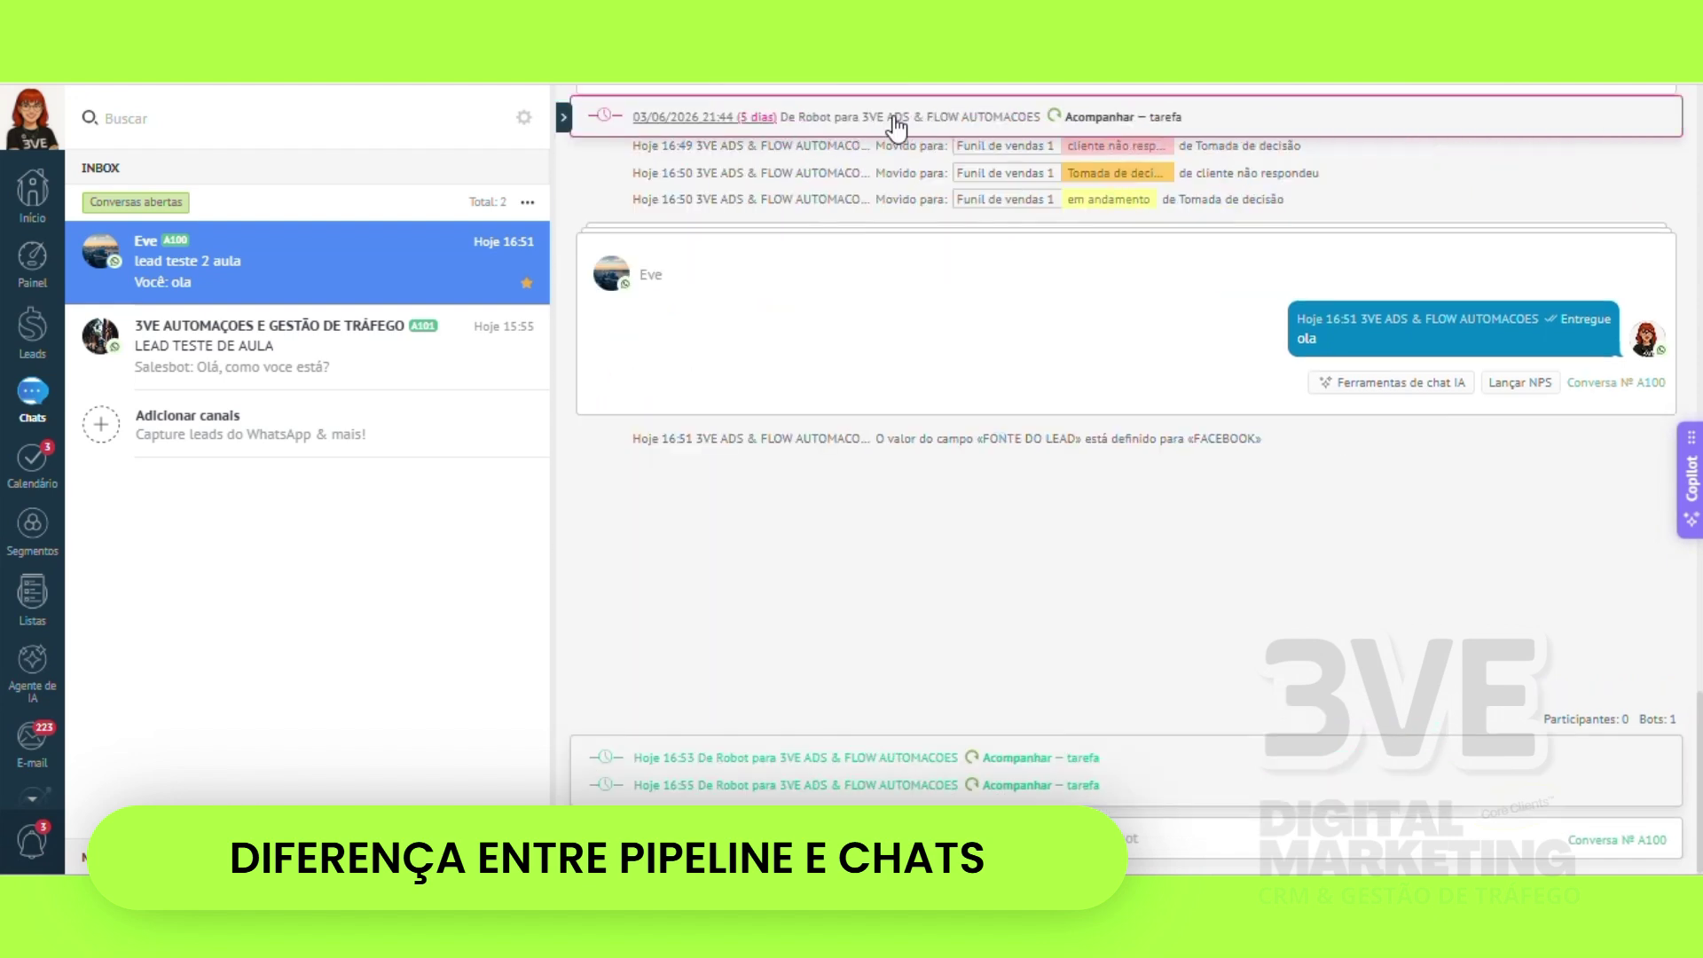
# - Go back to the Leads board and open the LEAD TESTE DE AULA record to view its details and conversation
pyautogui.click(32, 335)
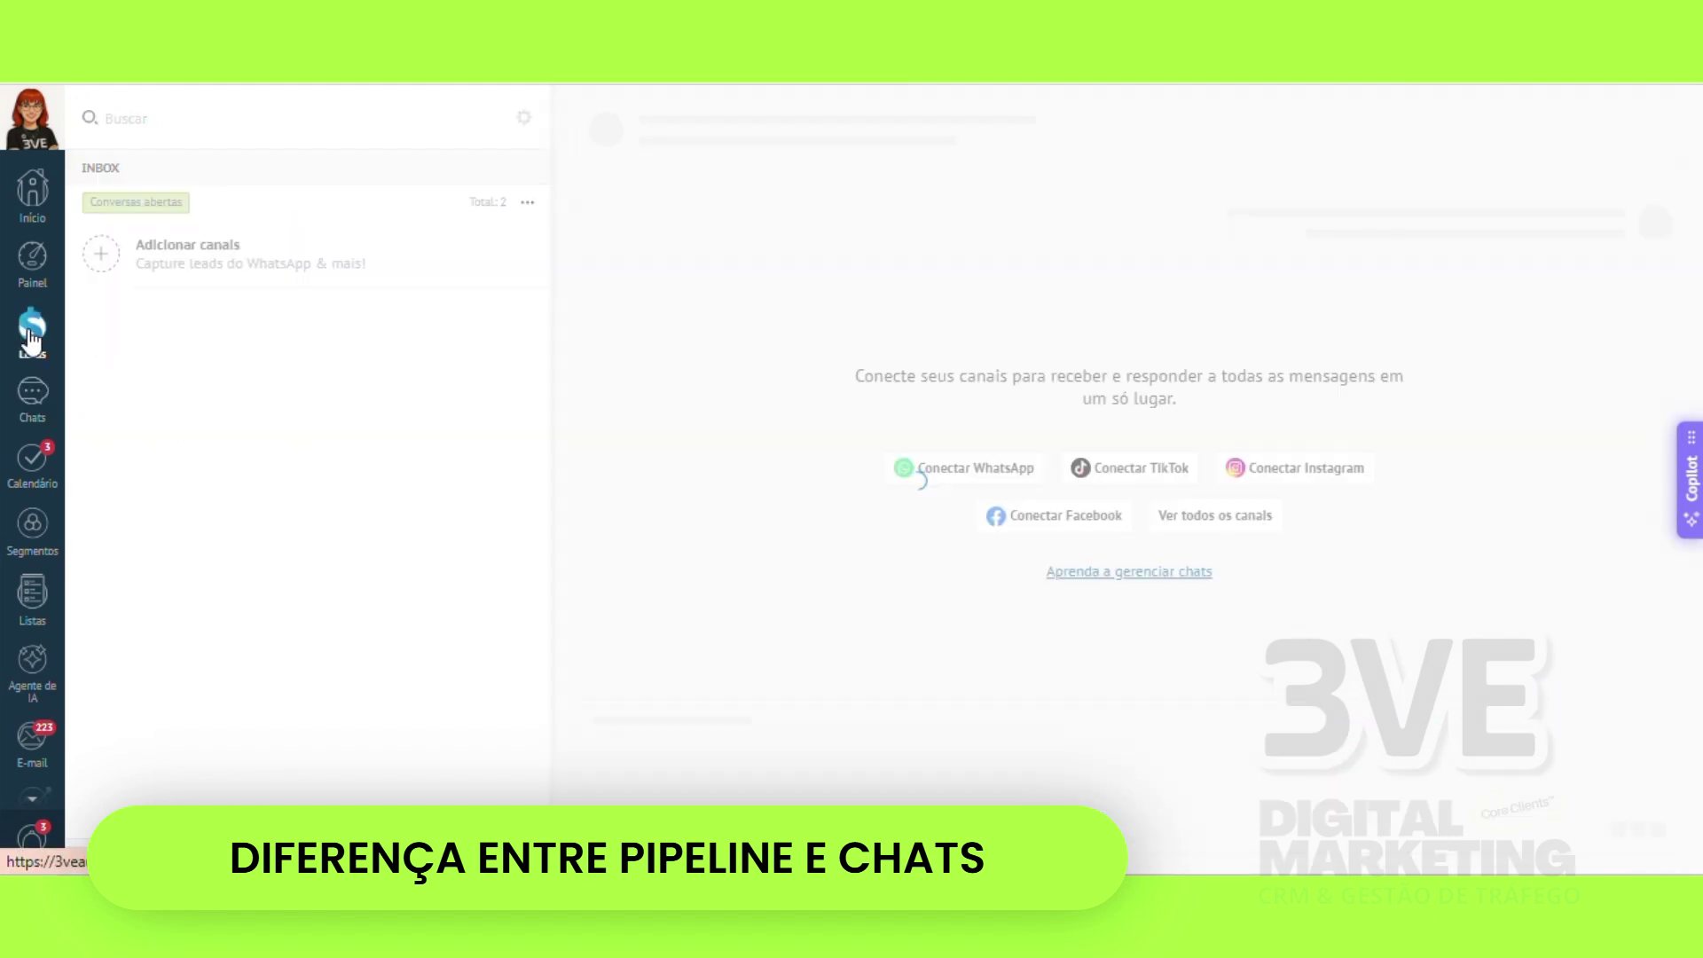
pyautogui.moveTo(852, 309); pyautogui.dragTo(842, 274)
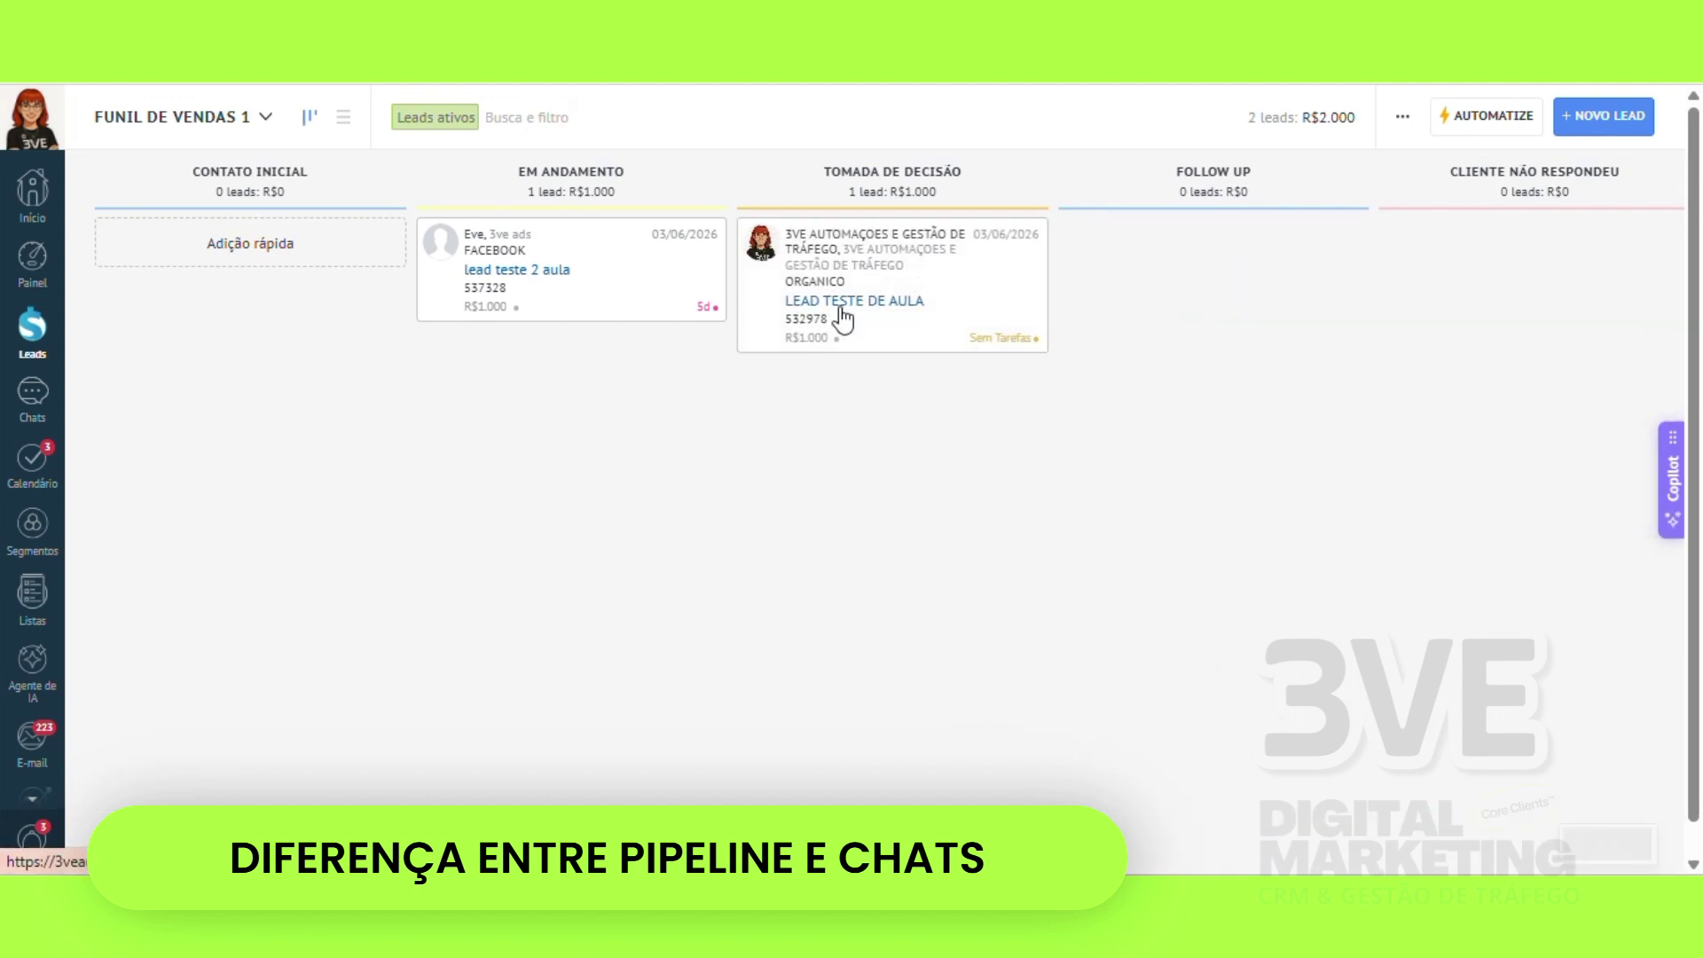
pyautogui.click(846, 310)
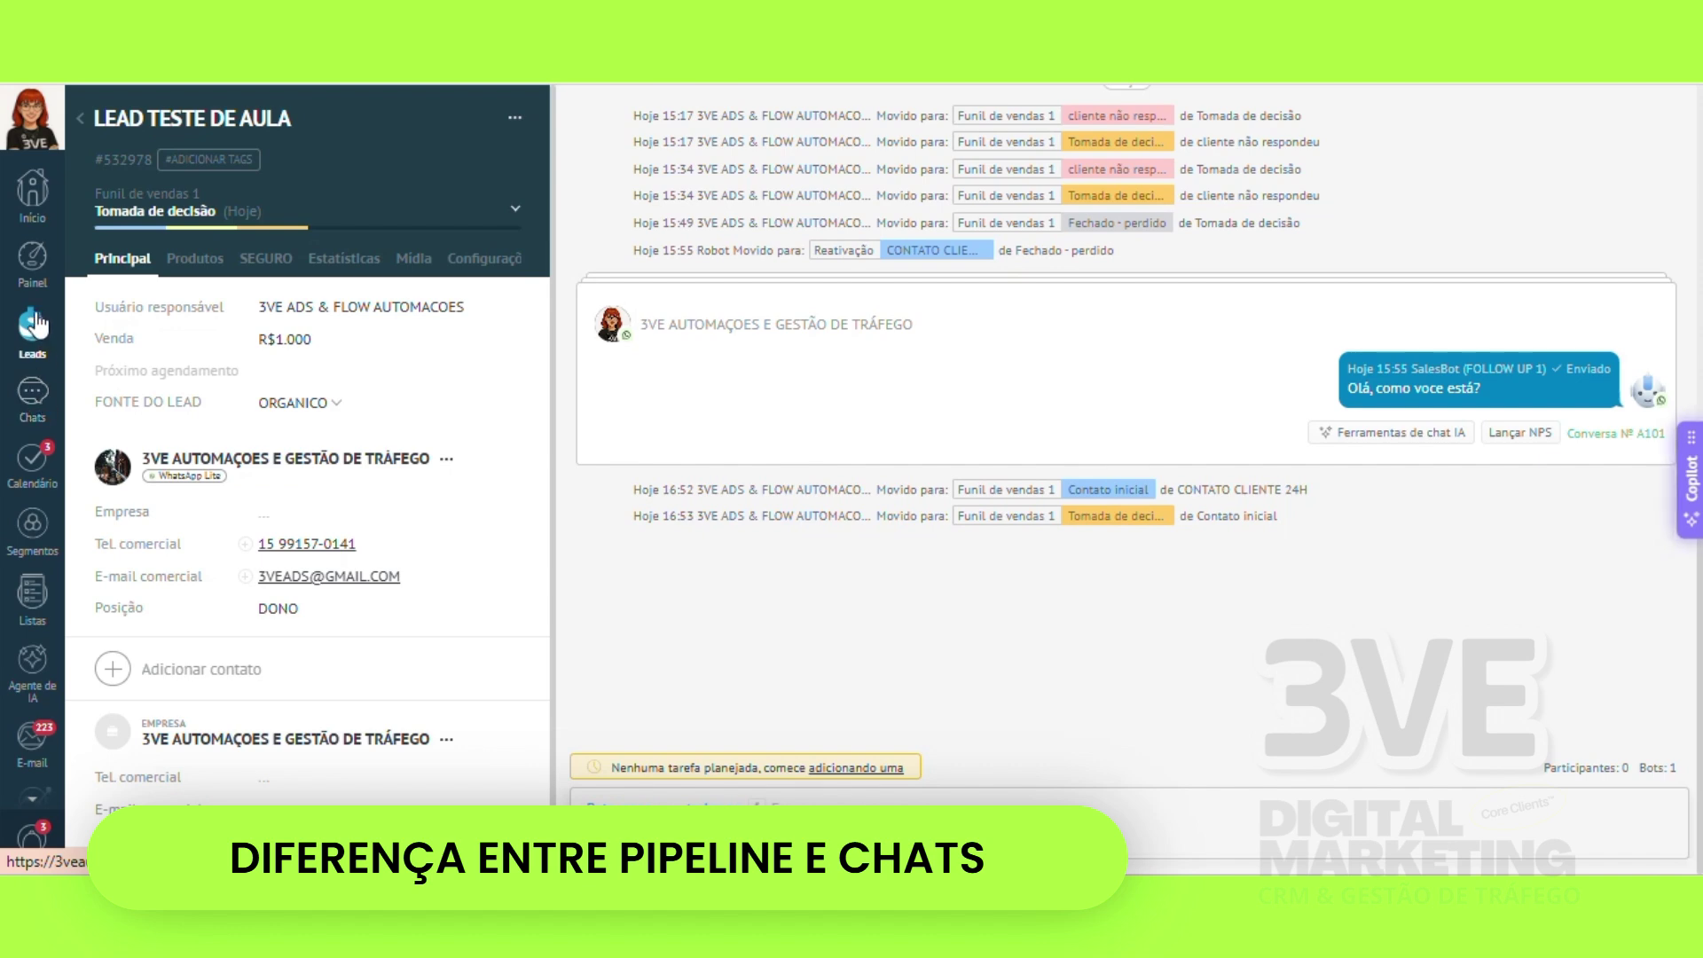
# - Switch to Chats and back to the Leads board, and reopen the LEAD TESTE DE AULA record
pyautogui.moveTo(35, 327)
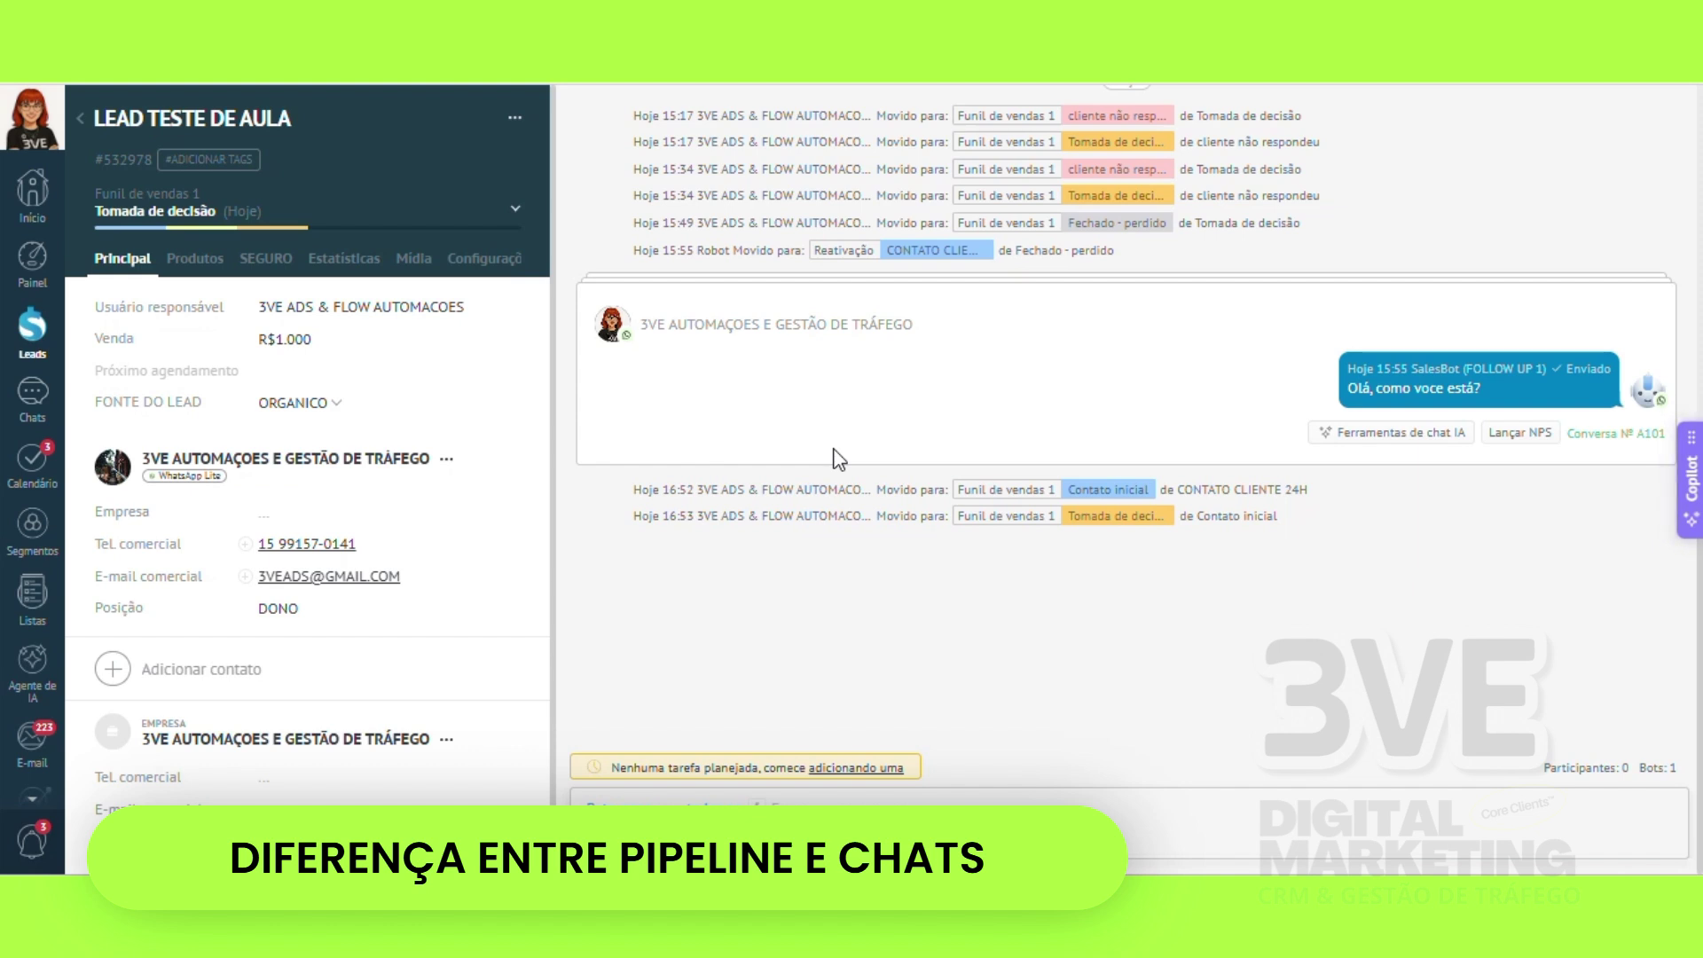
pyautogui.click(32, 397)
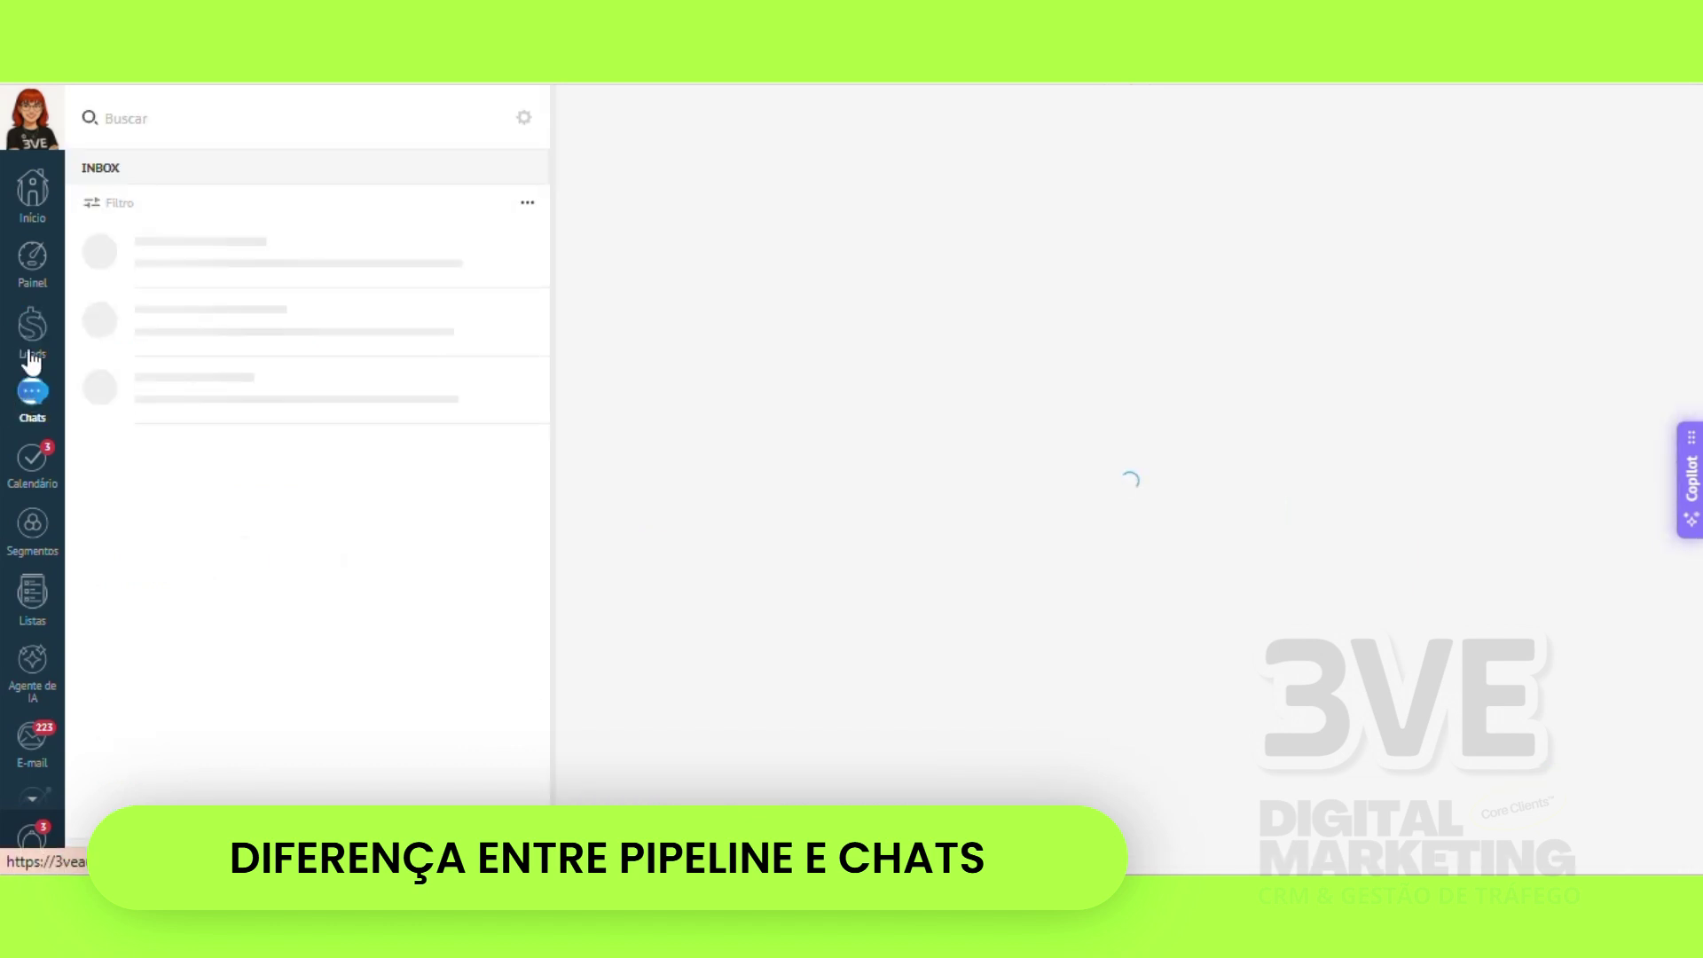
pyautogui.click(31, 341)
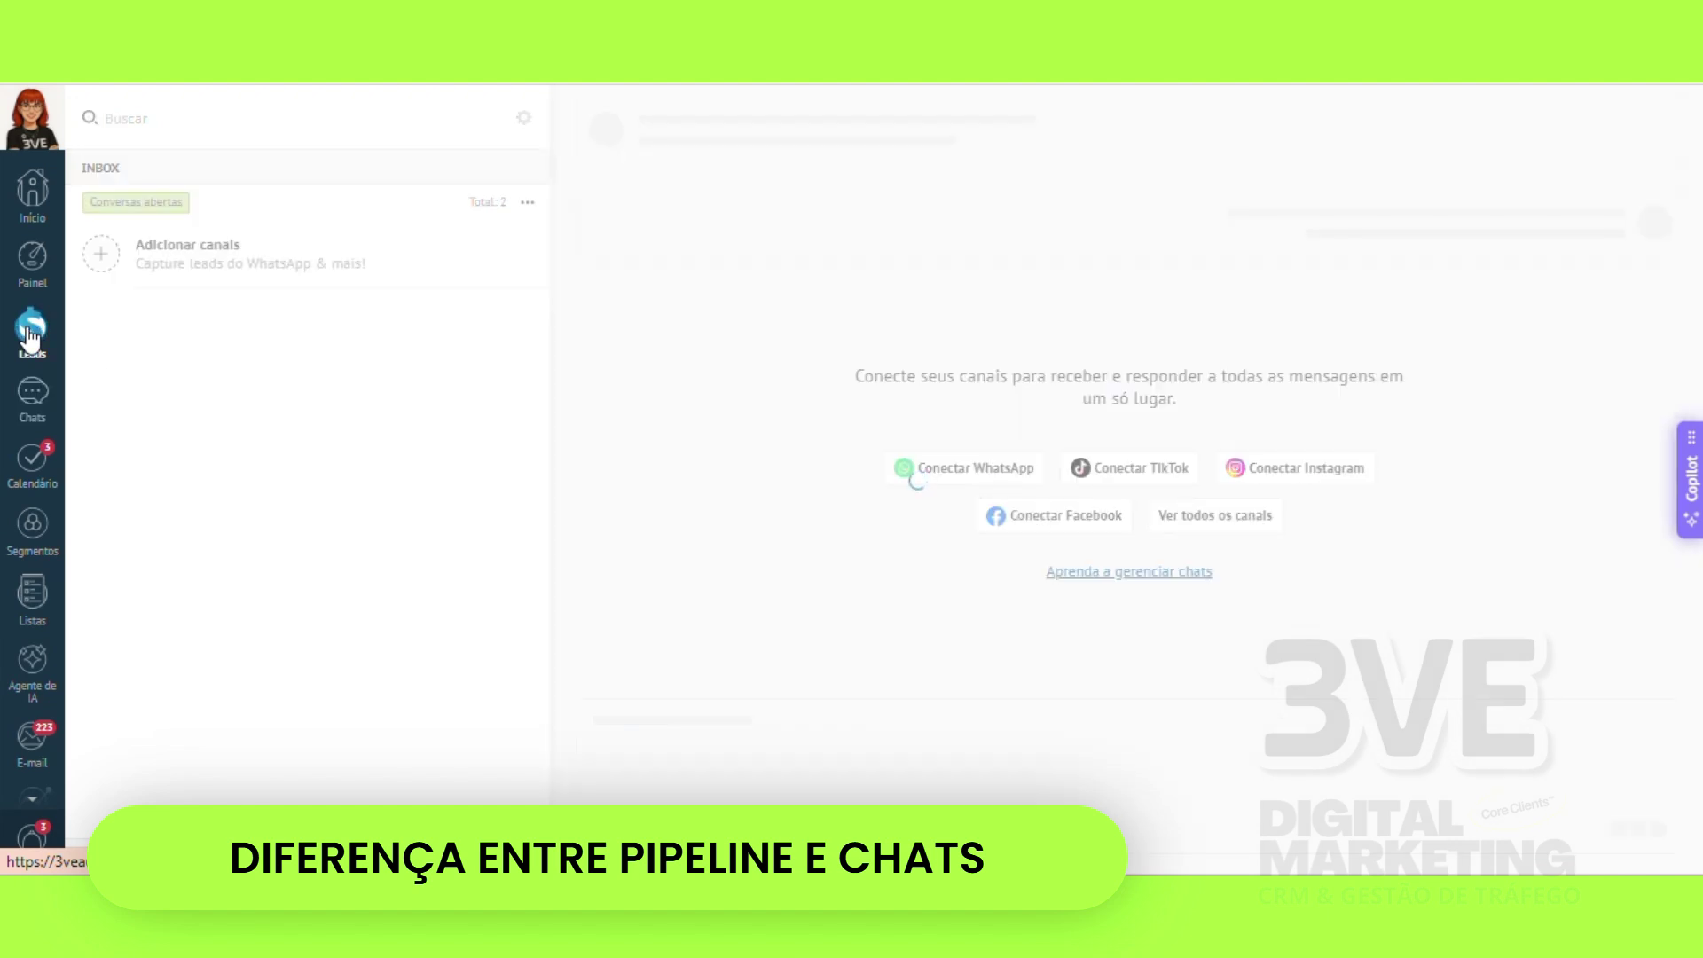
pyautogui.moveTo(810, 236); pyautogui.dragTo(822, 284)
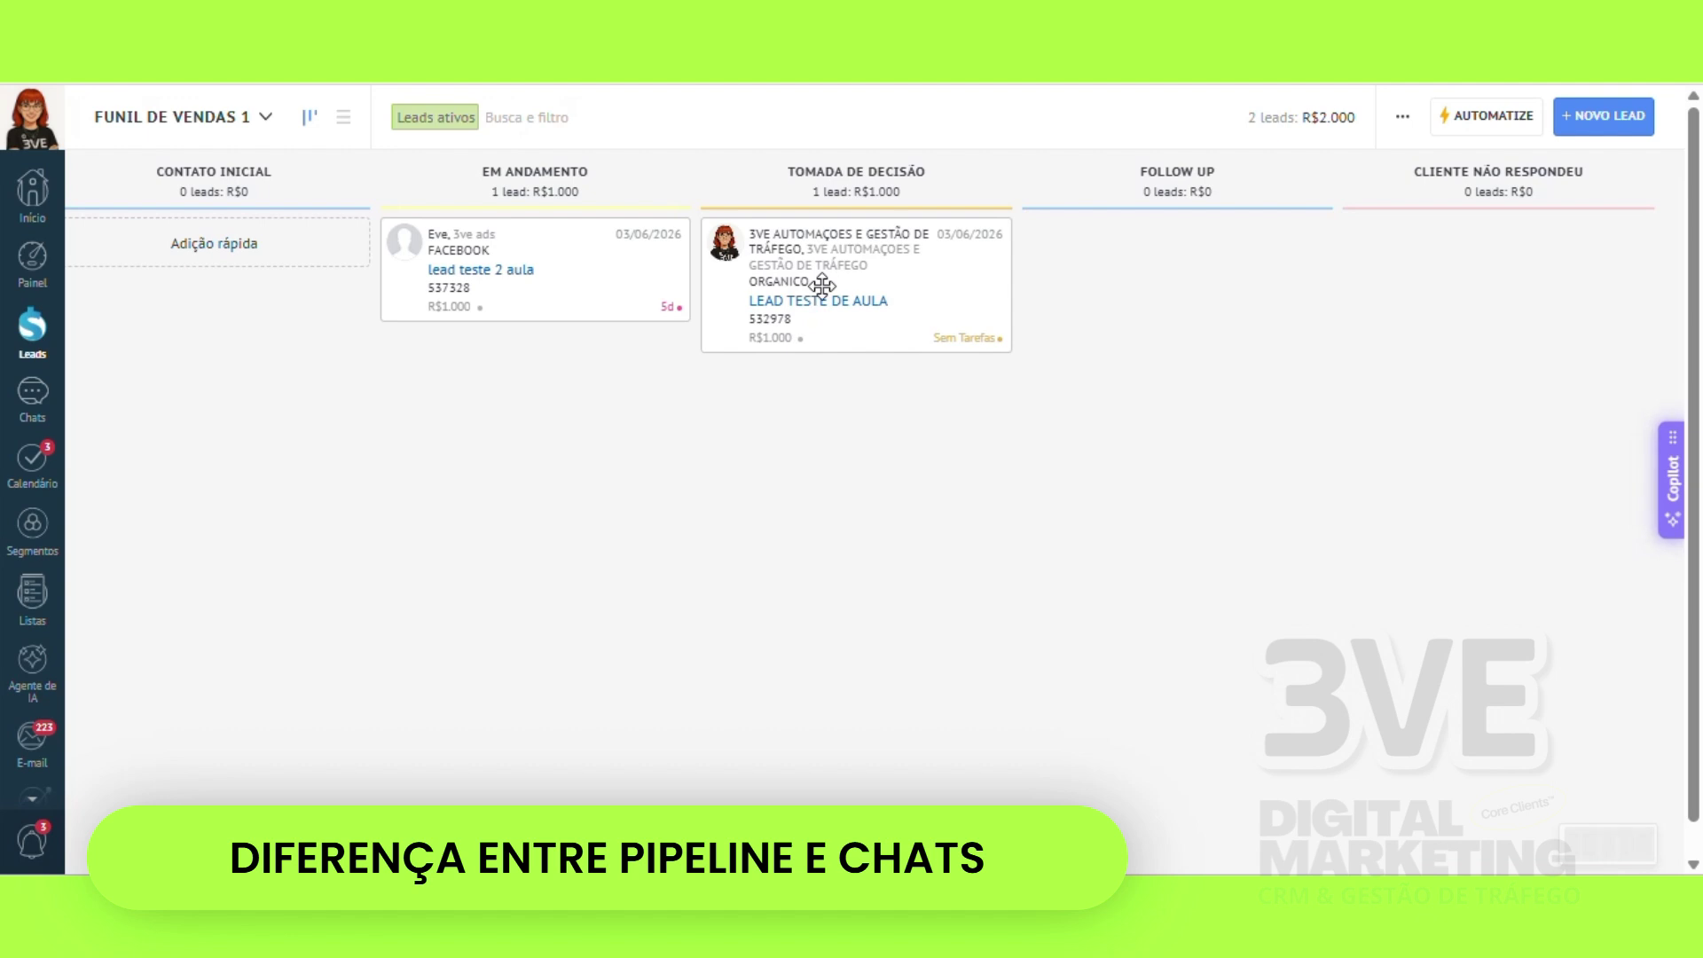
pyautogui.click(807, 302)
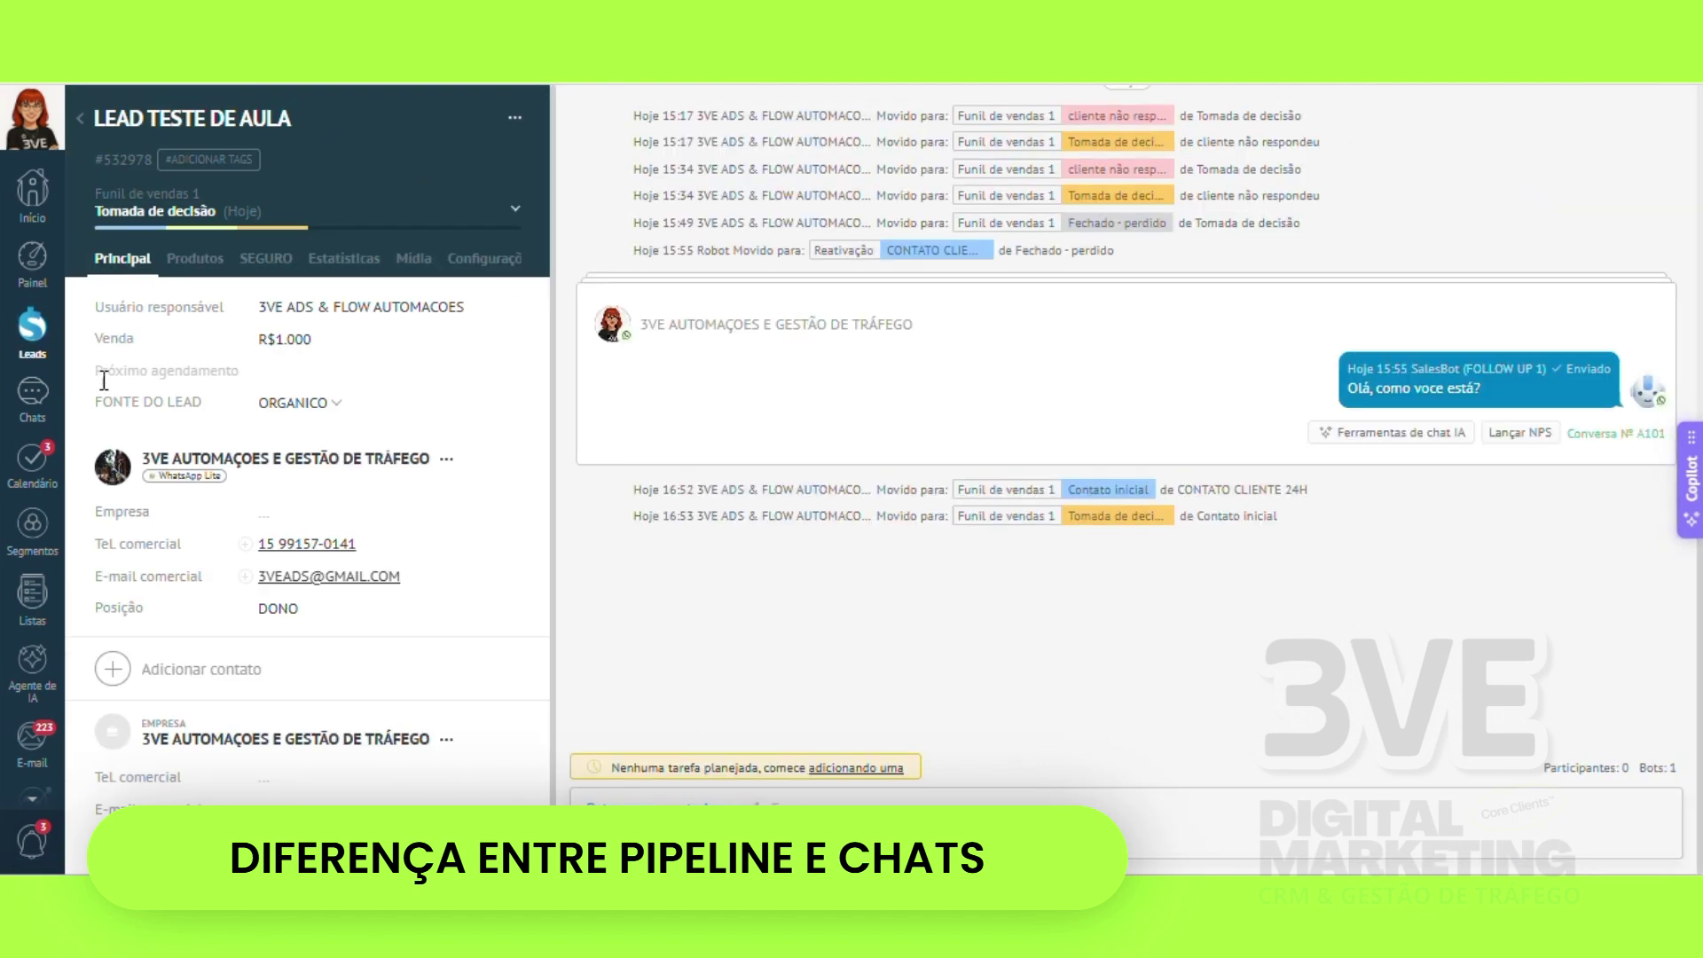
# - Open the LEAD TESTE DE AULA conversation in Chats, view the team mentions and chats section, and return to the inbox
pyautogui.click(32, 395)
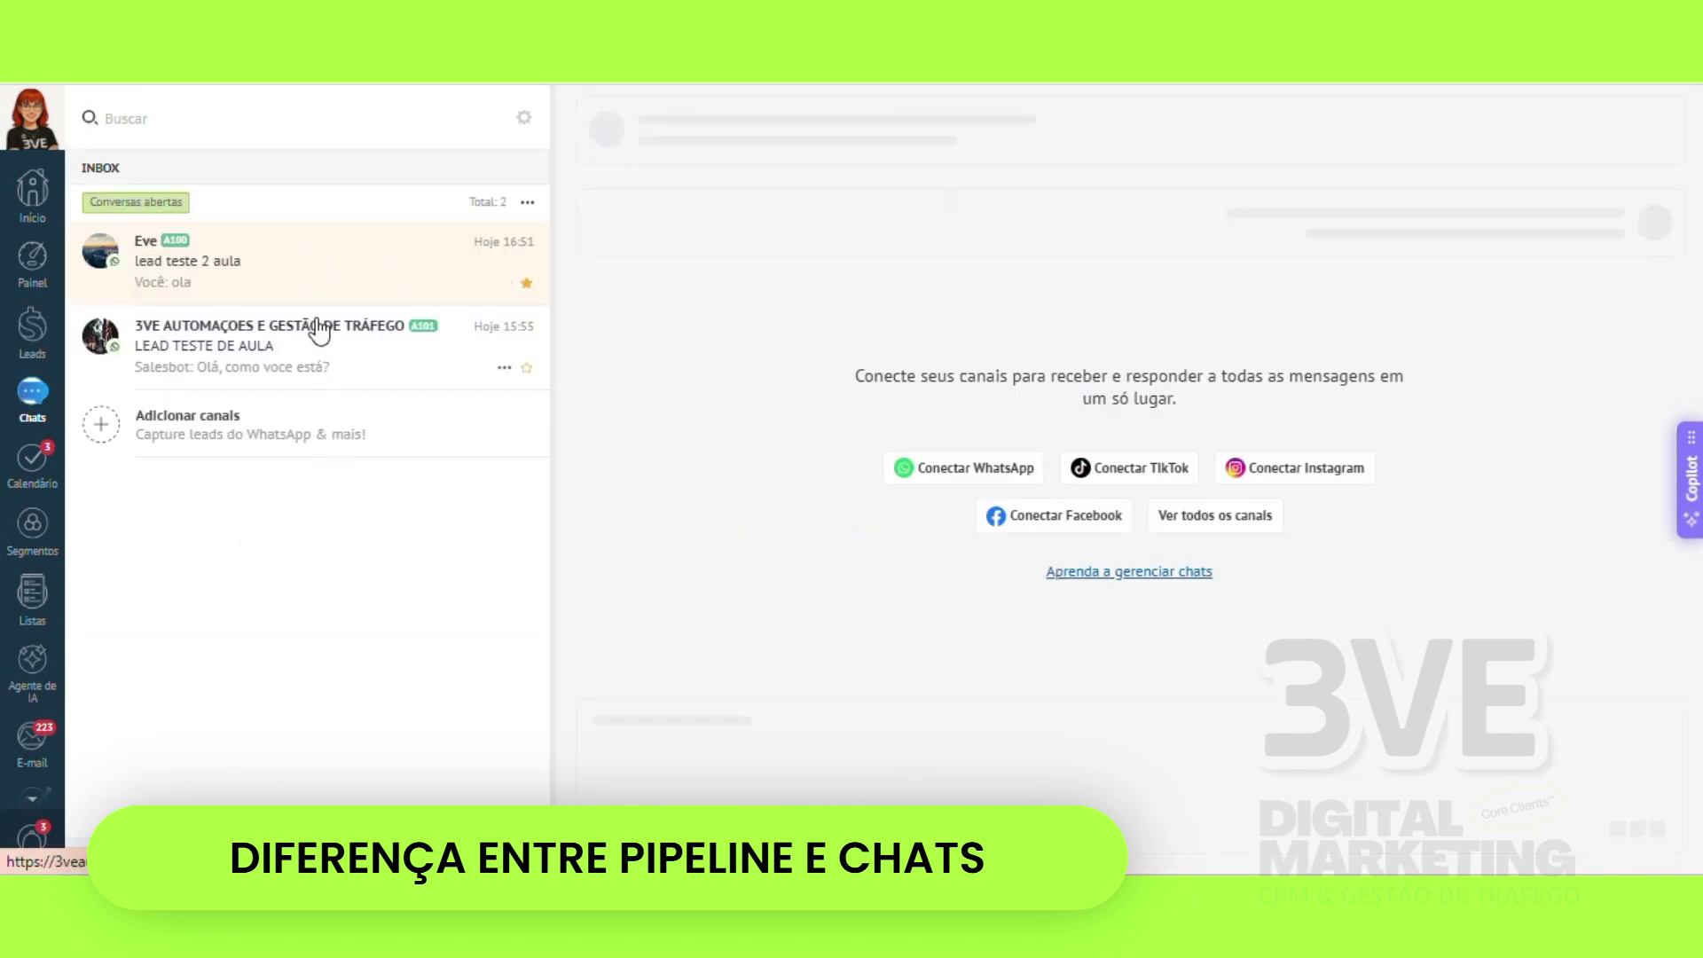
pyautogui.click(283, 381)
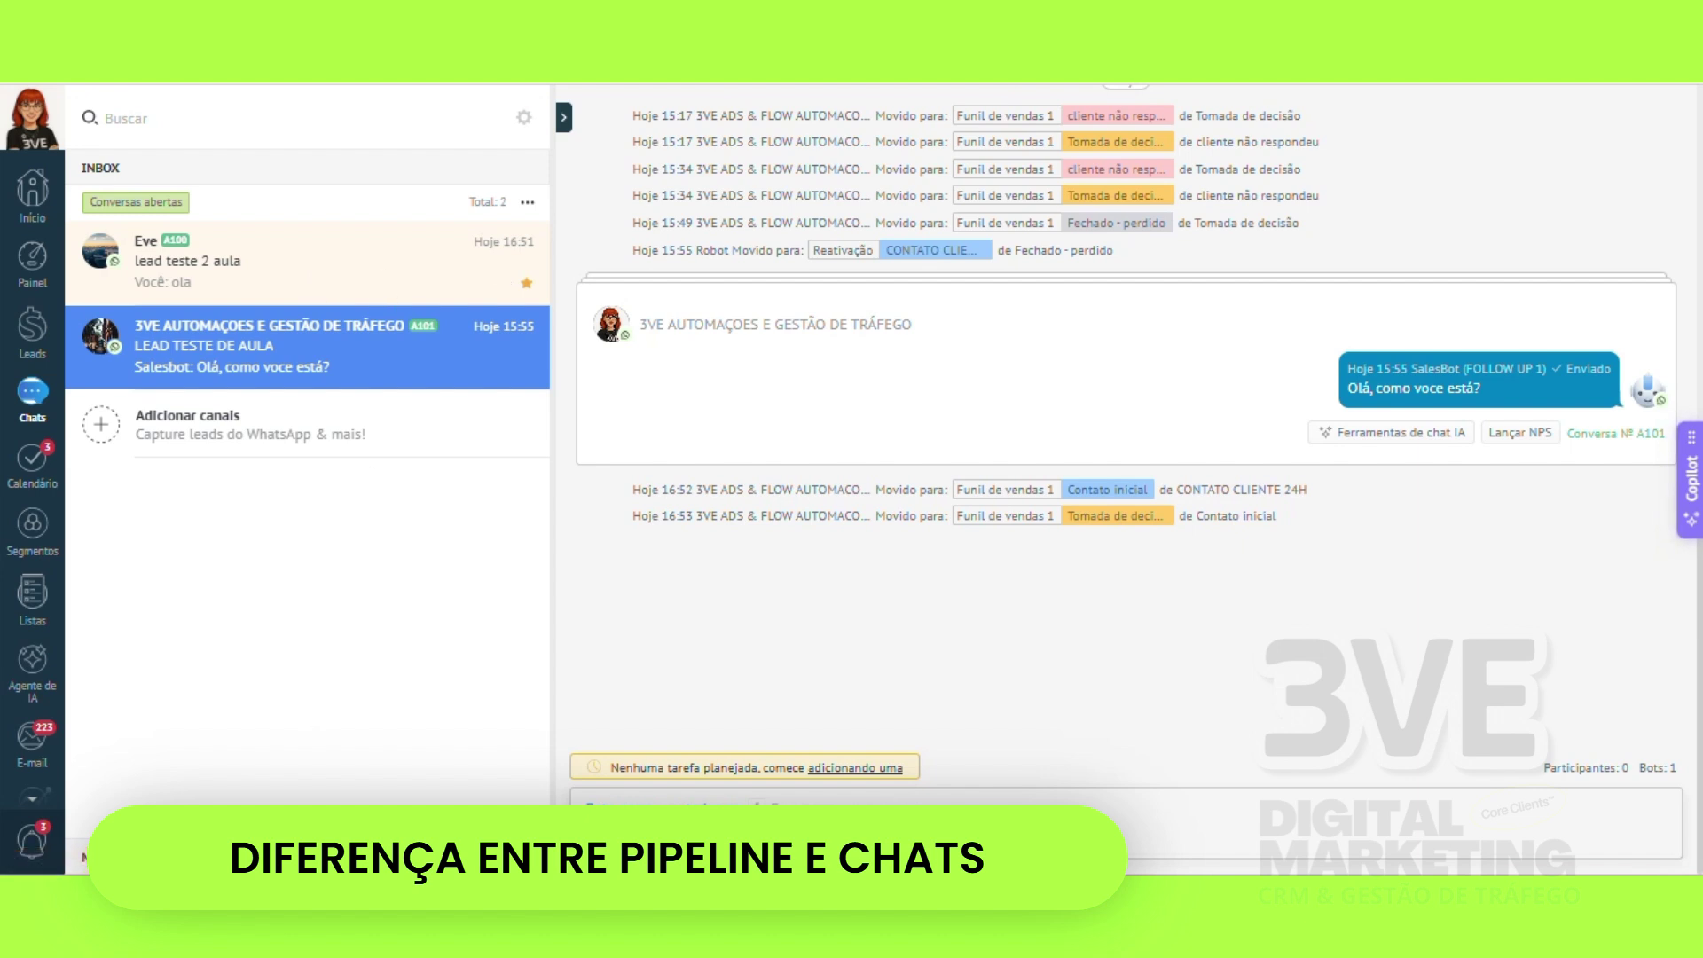
pyautogui.click(231, 857)
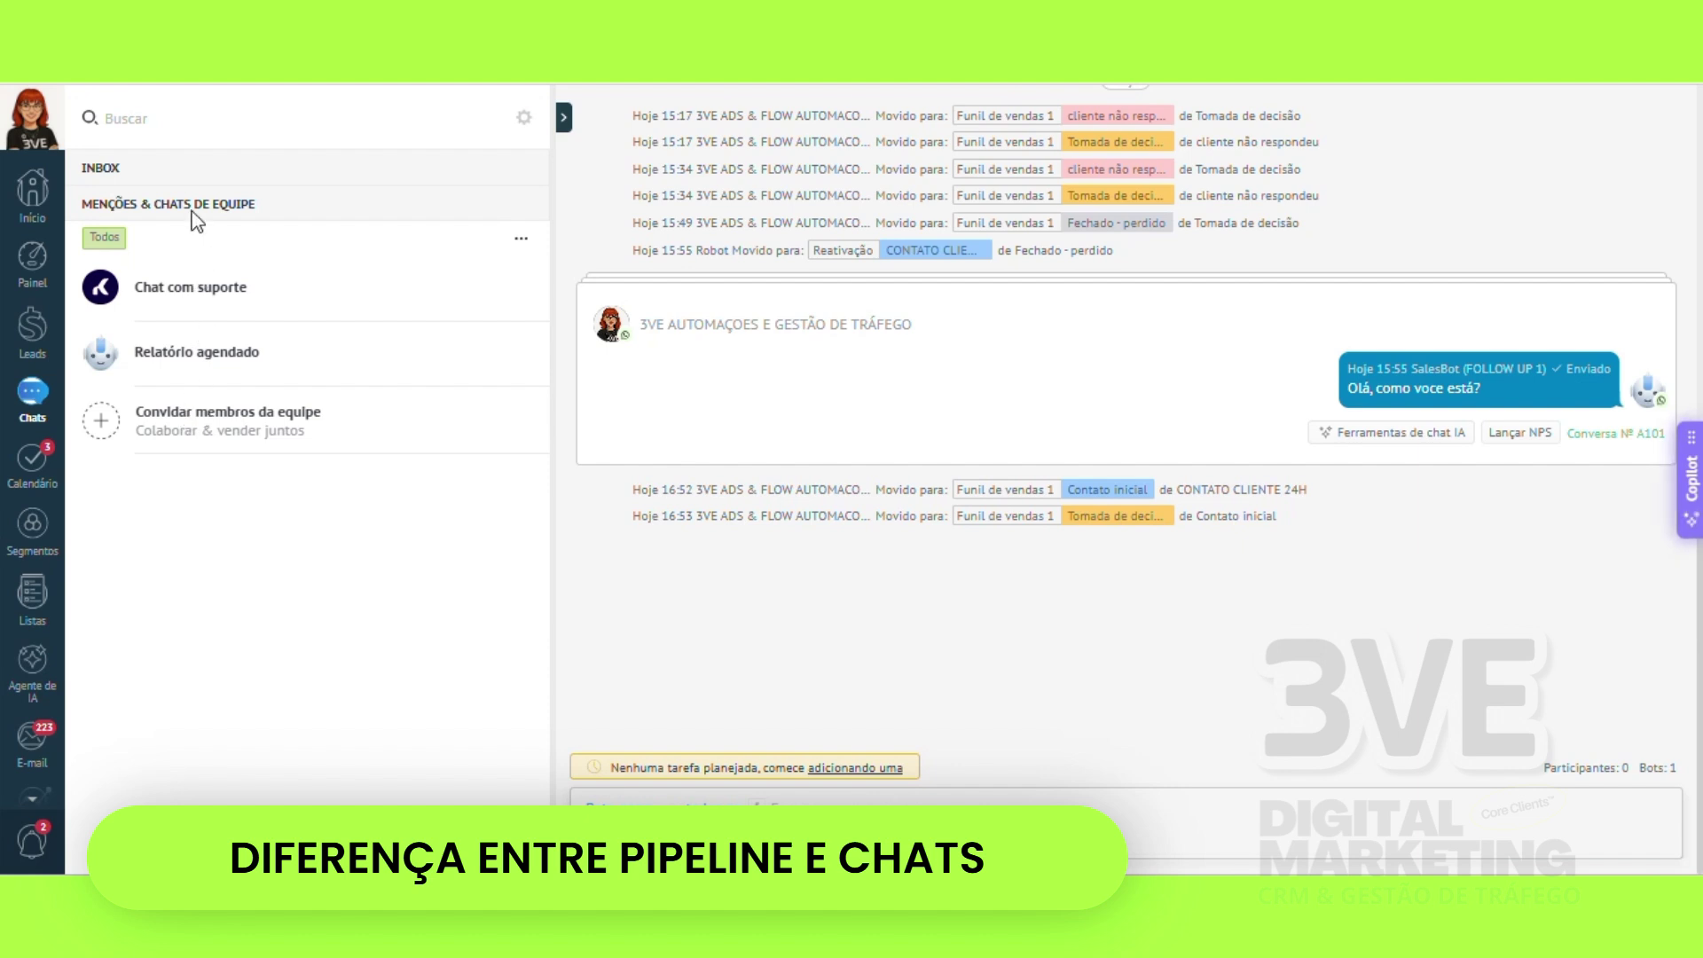
pyautogui.click(176, 173)
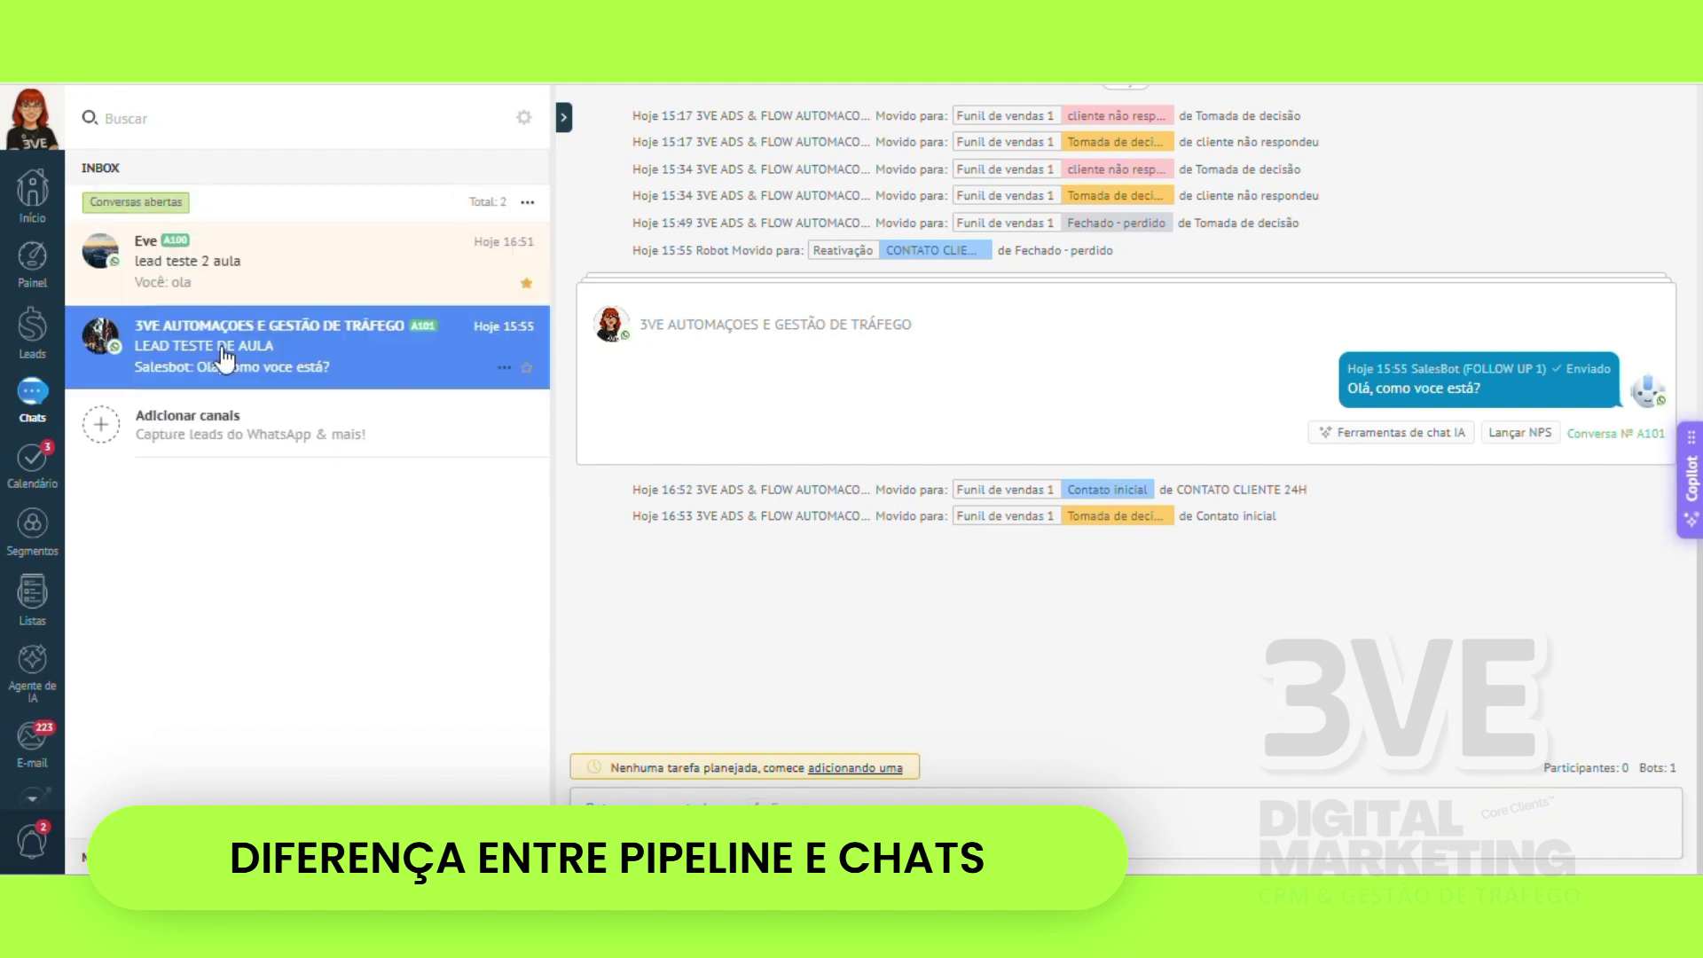
# - Open the lead teste 2 aula conversation in the inbox and view the composer's message types and recipient options, keeping the chat with the contact
pyautogui.click(220, 288)
pyautogui.click(612, 838)
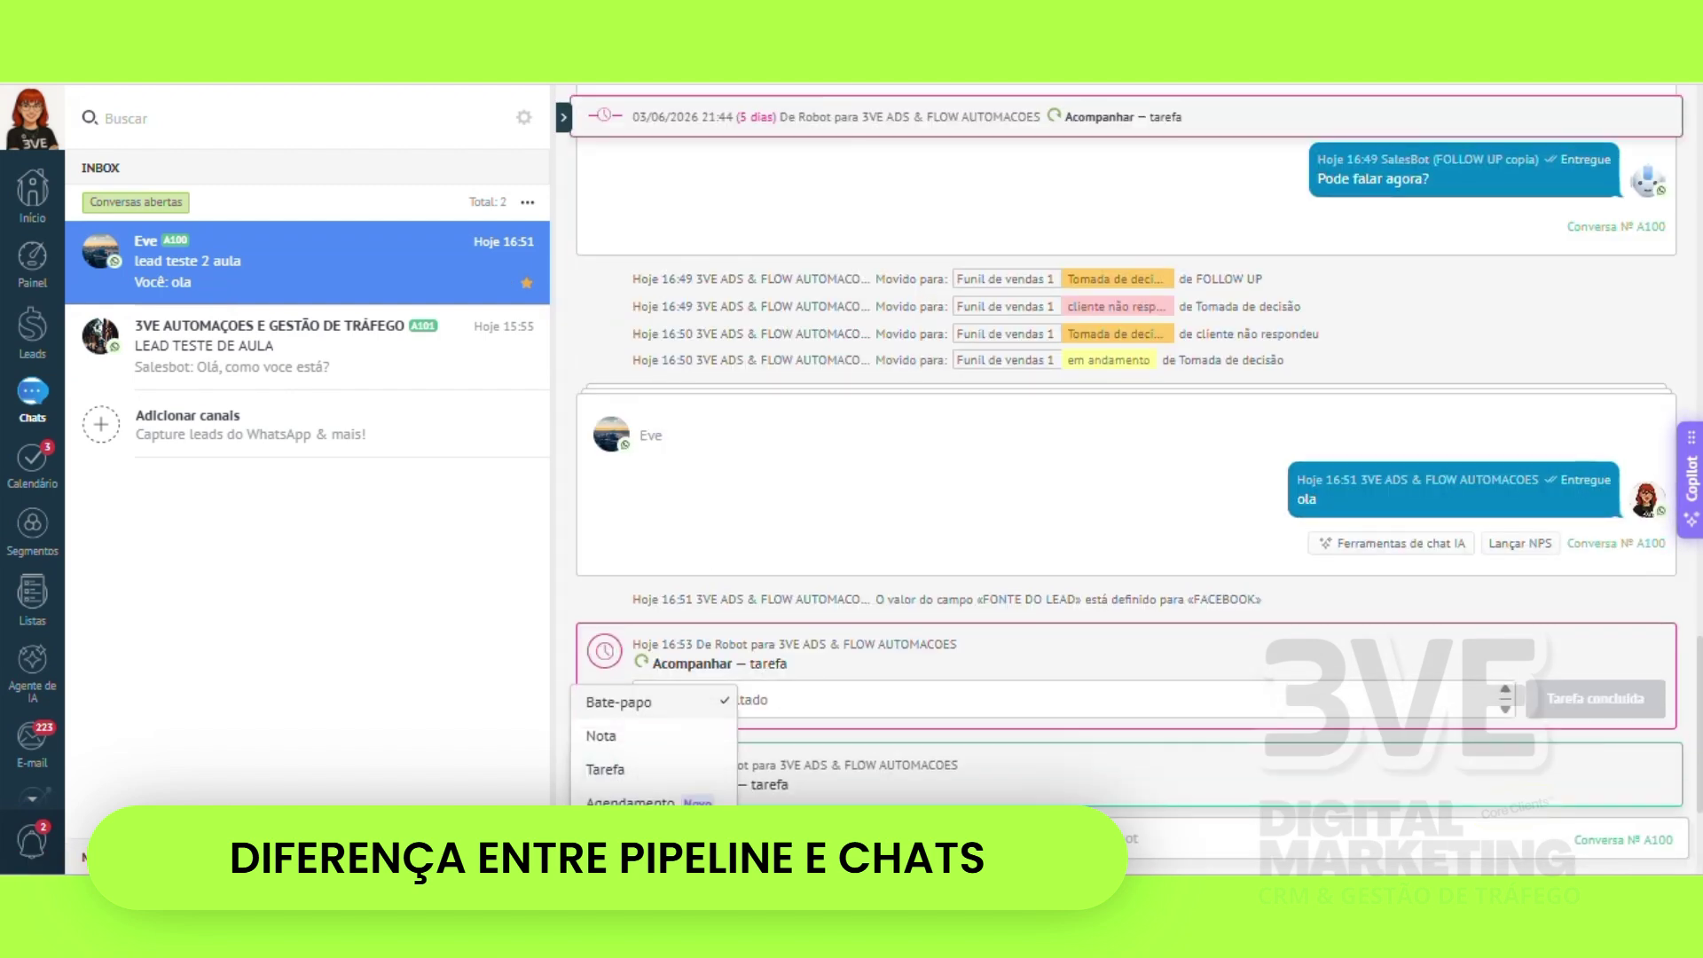
pyautogui.click(639, 741)
pyautogui.click(715, 726)
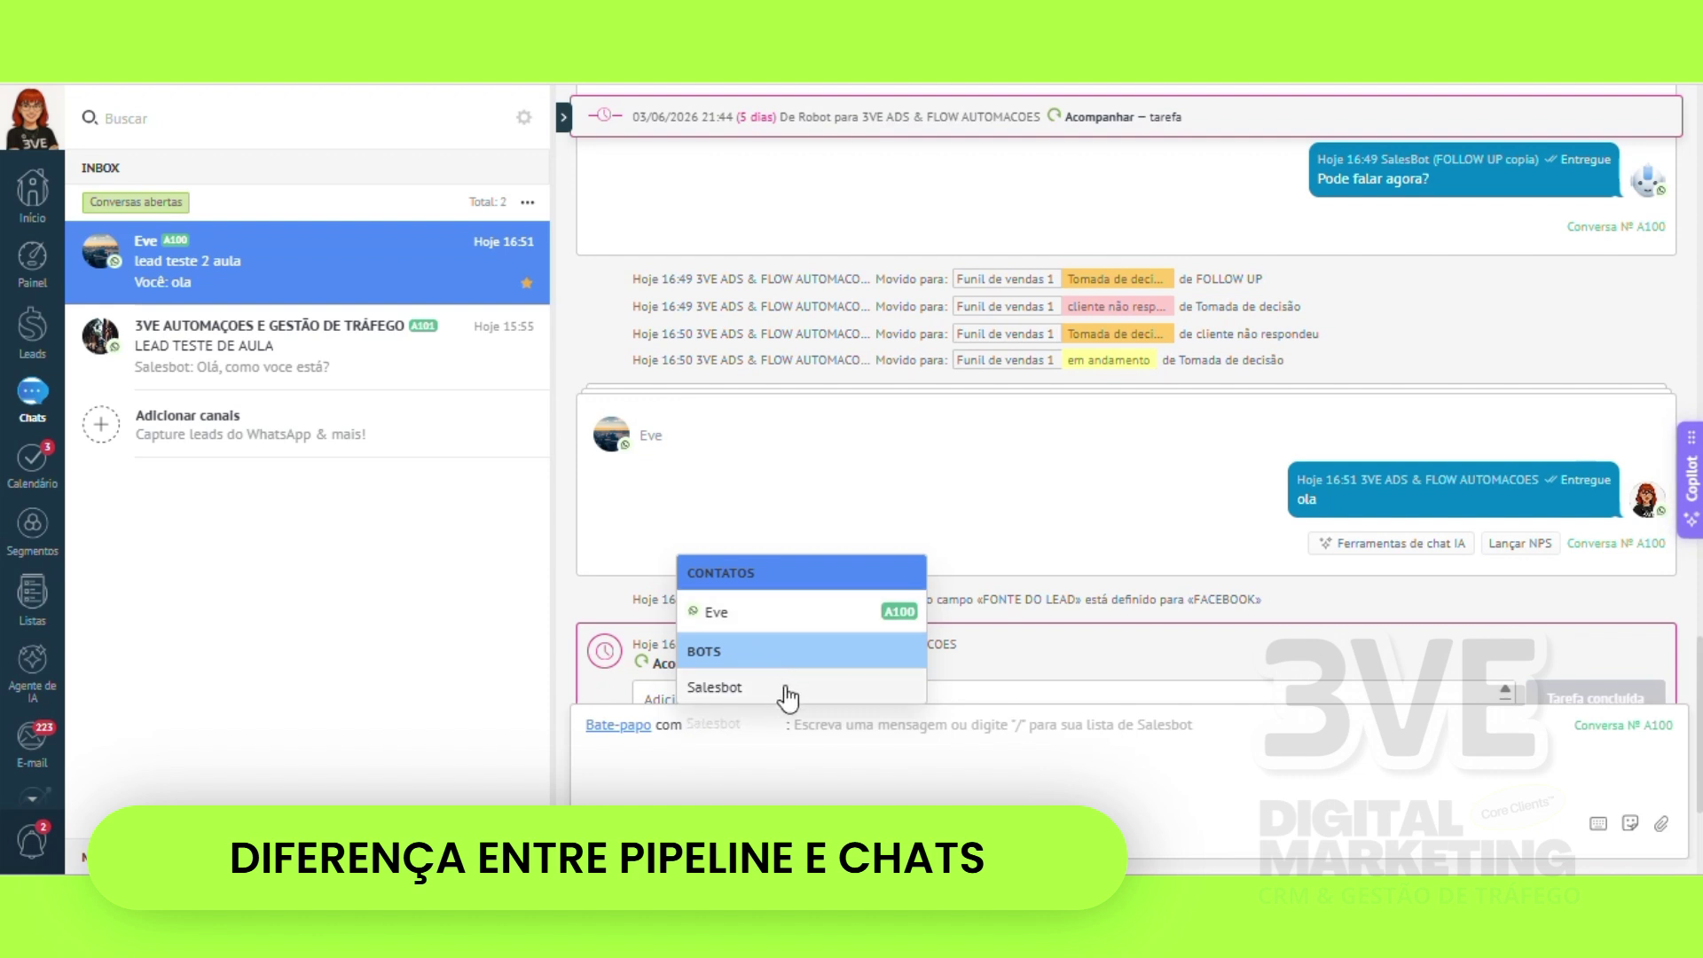
pyautogui.click(852, 762)
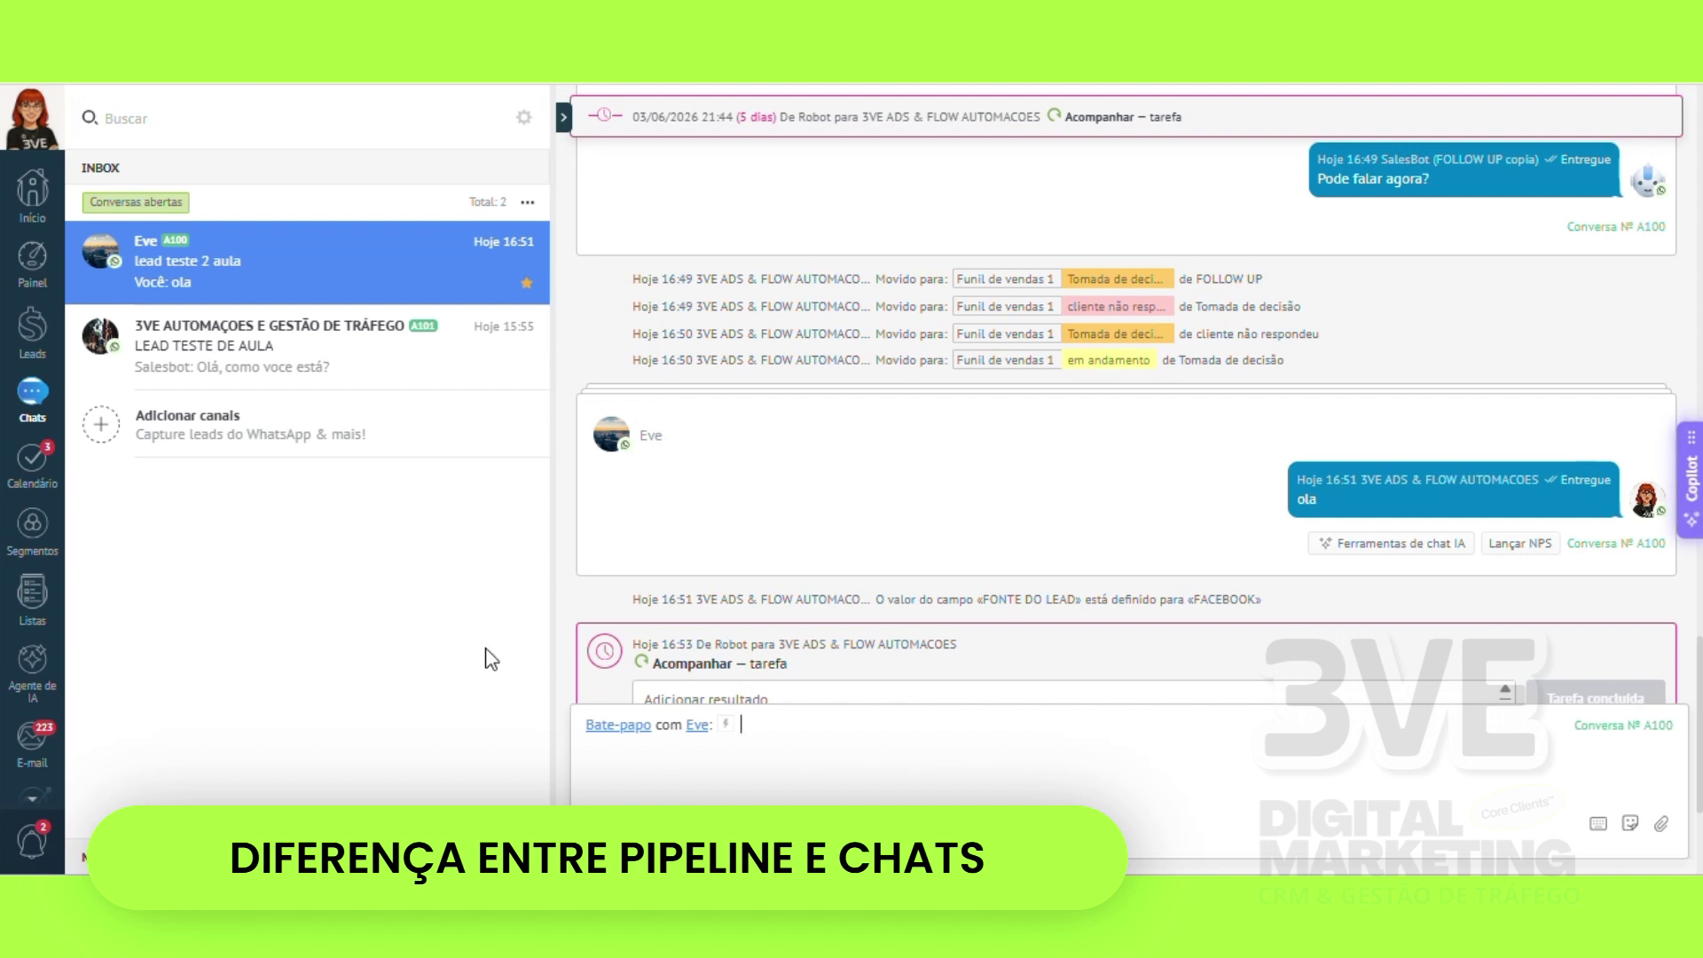
# - Return to the Leads board and move the LEAD TESTE DE AULA card to the CLIENTE NÃO RESPONDEU stage
pyautogui.click(31, 329)
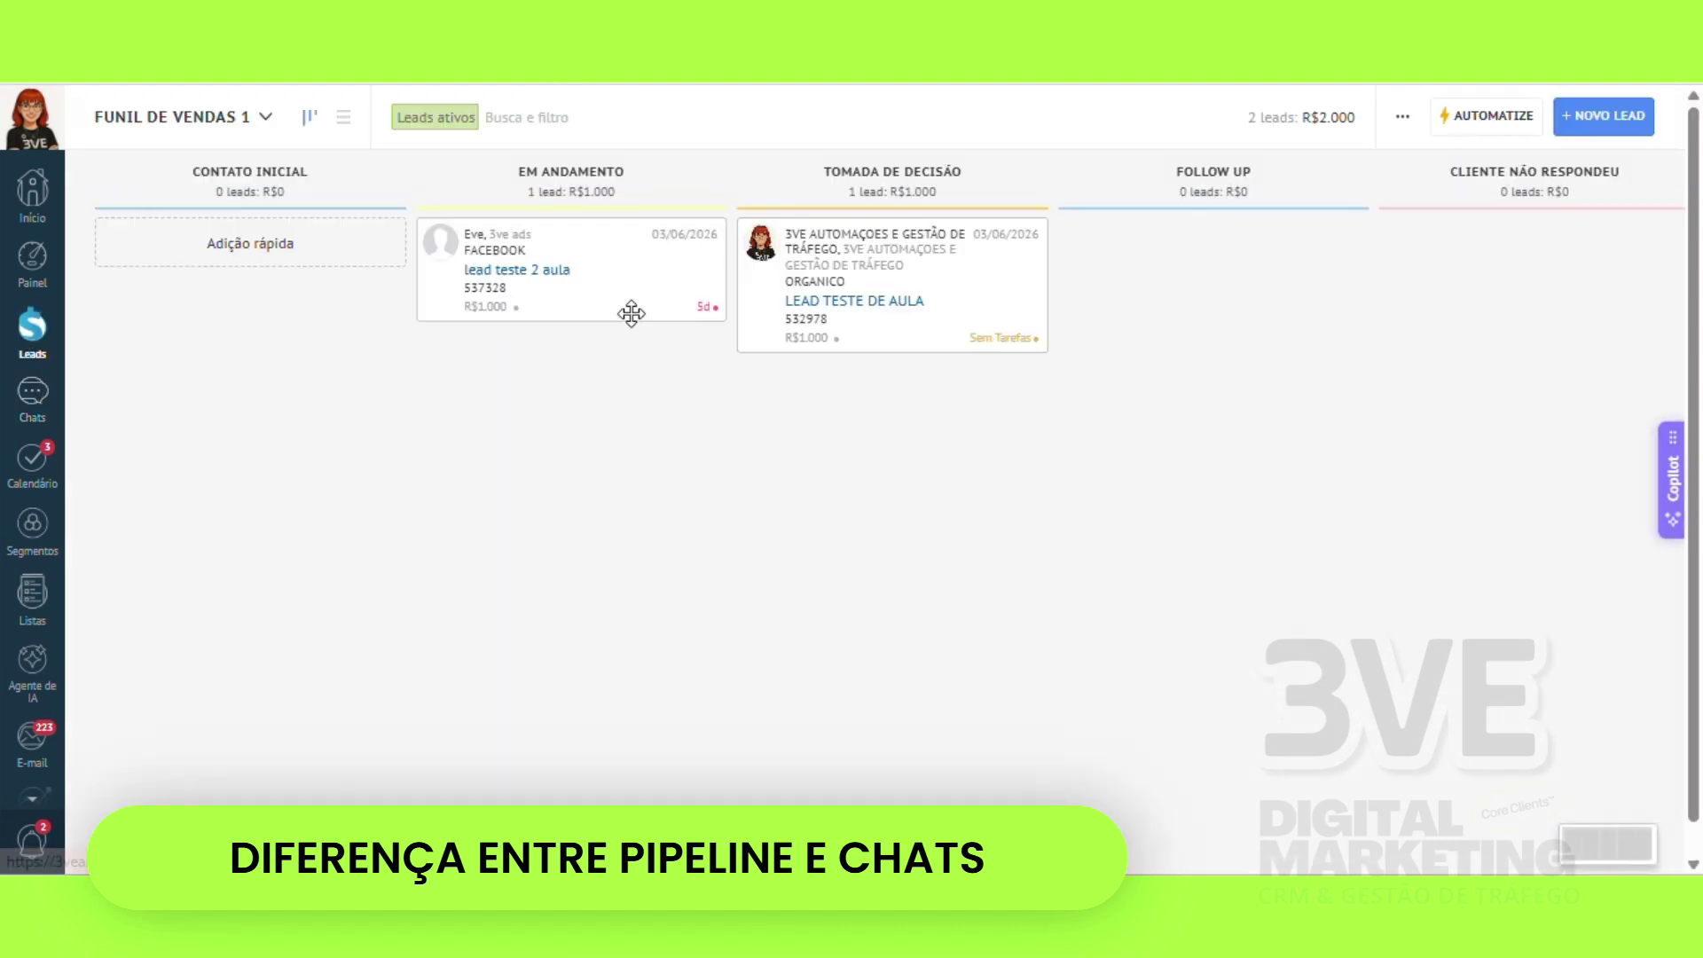
pyautogui.moveTo(882, 300); pyautogui.dragTo(1531, 304)
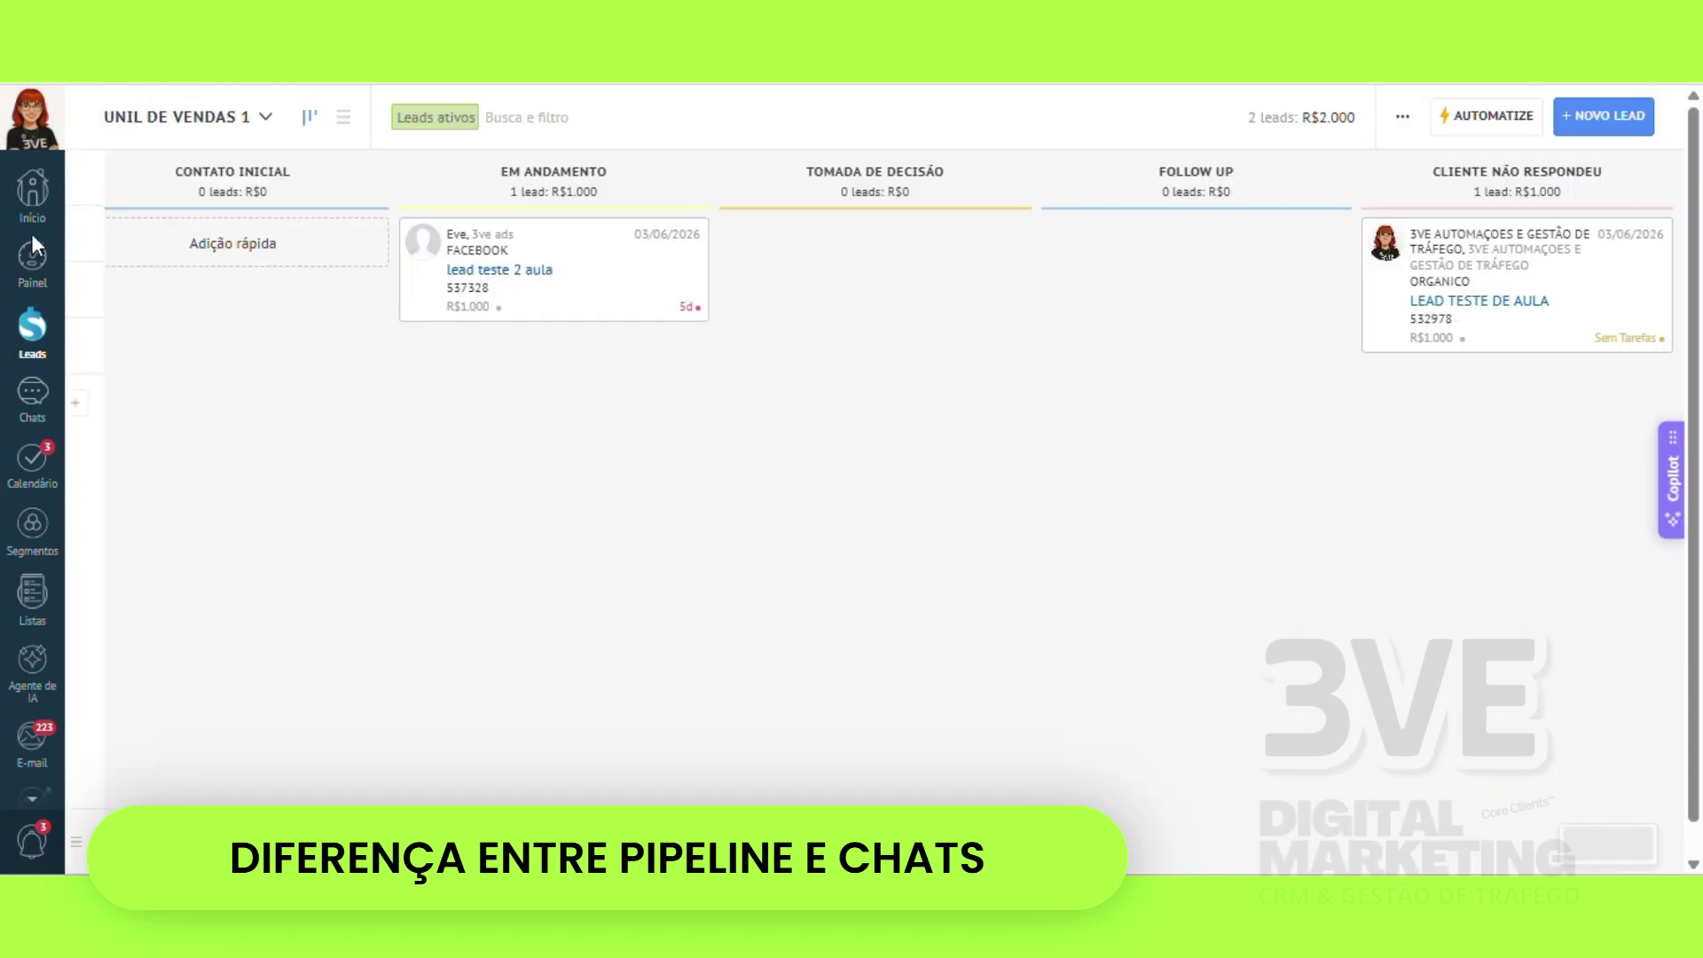
# - Open the Painel dashboard, check the sales funnel stages and date range calendar, and set the reporting period to Hoje
pyautogui.click(33, 258)
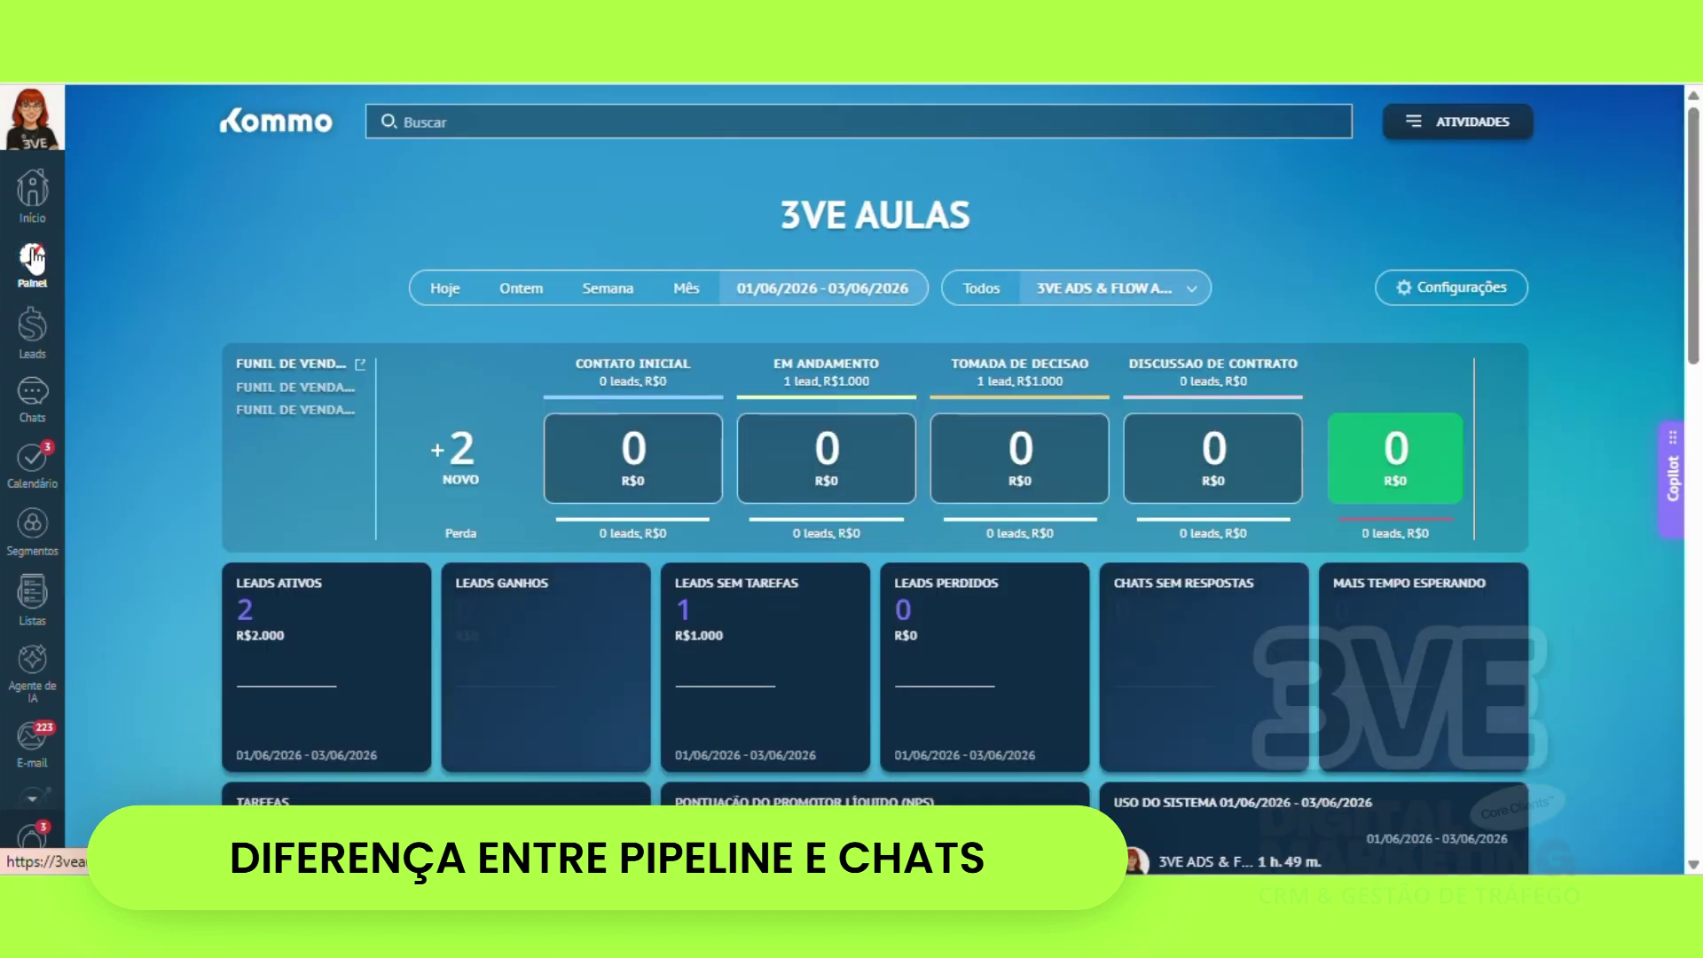
pyautogui.click(289, 387)
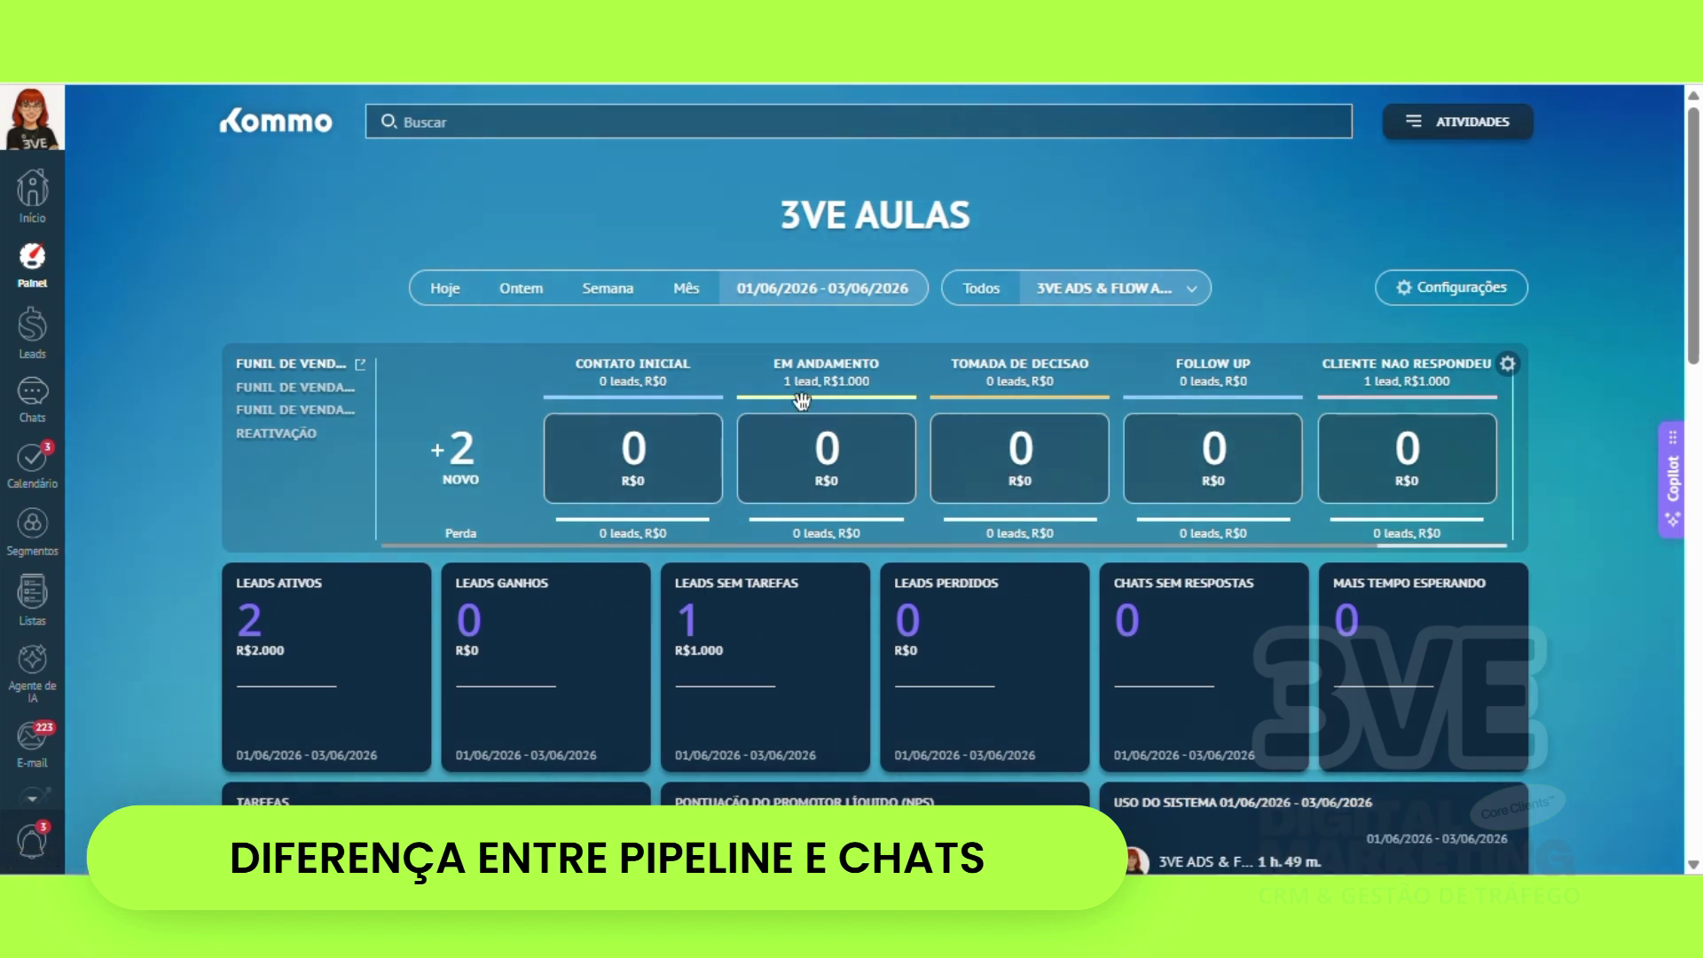
pyautogui.click(747, 293)
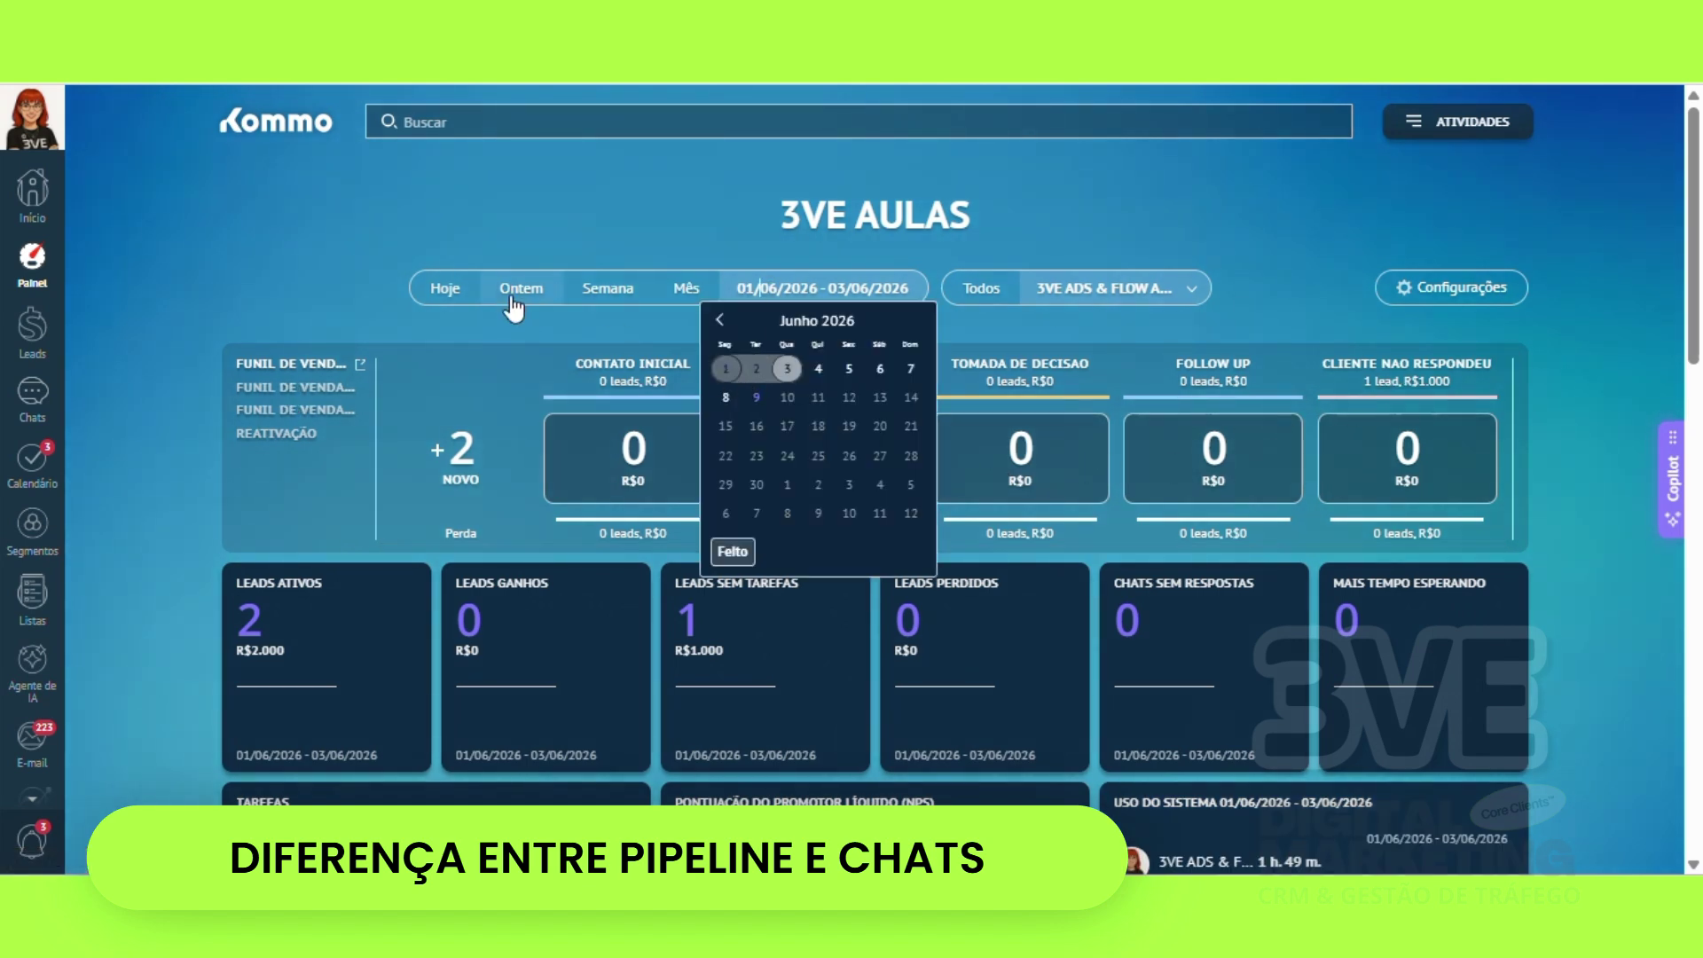
pyautogui.click(449, 288)
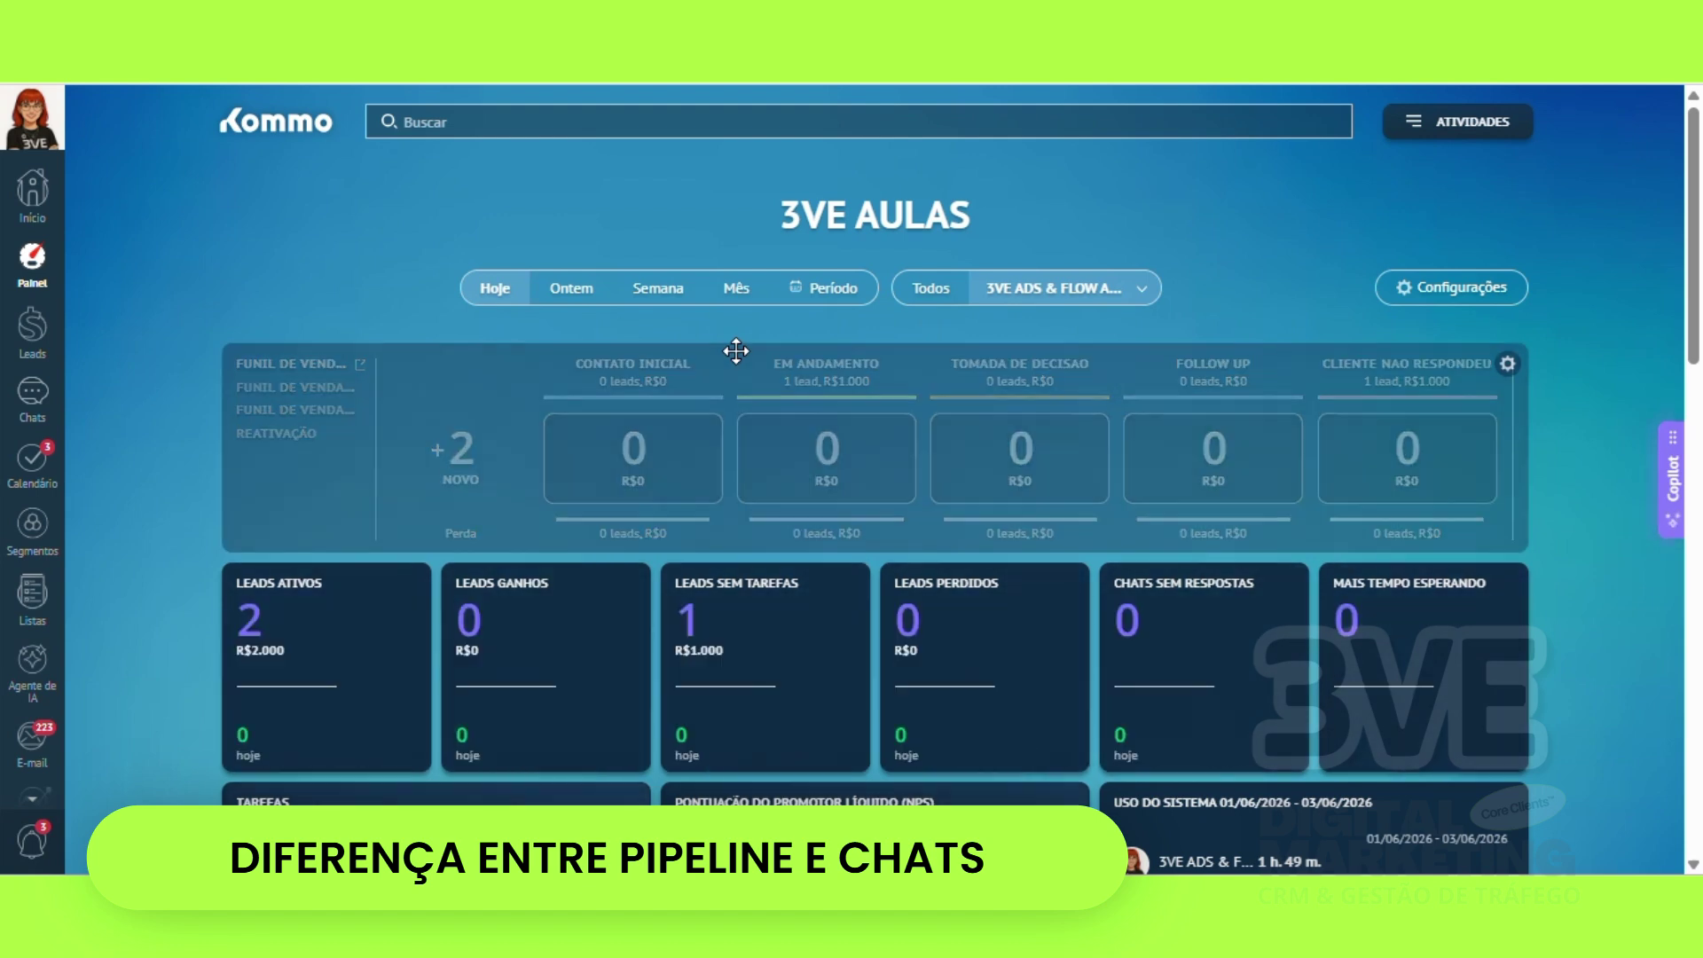